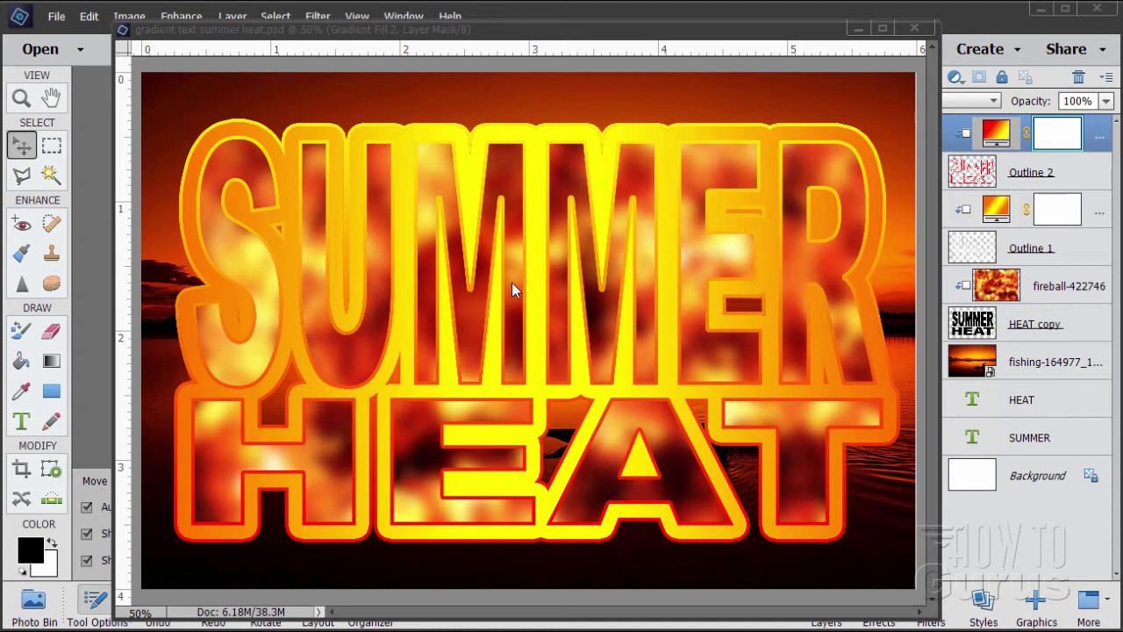
# Close SUMMER HEAT and create a docked blank white 6 × 4 inch, 300 ppi document.
pyautogui.click(920, 29)
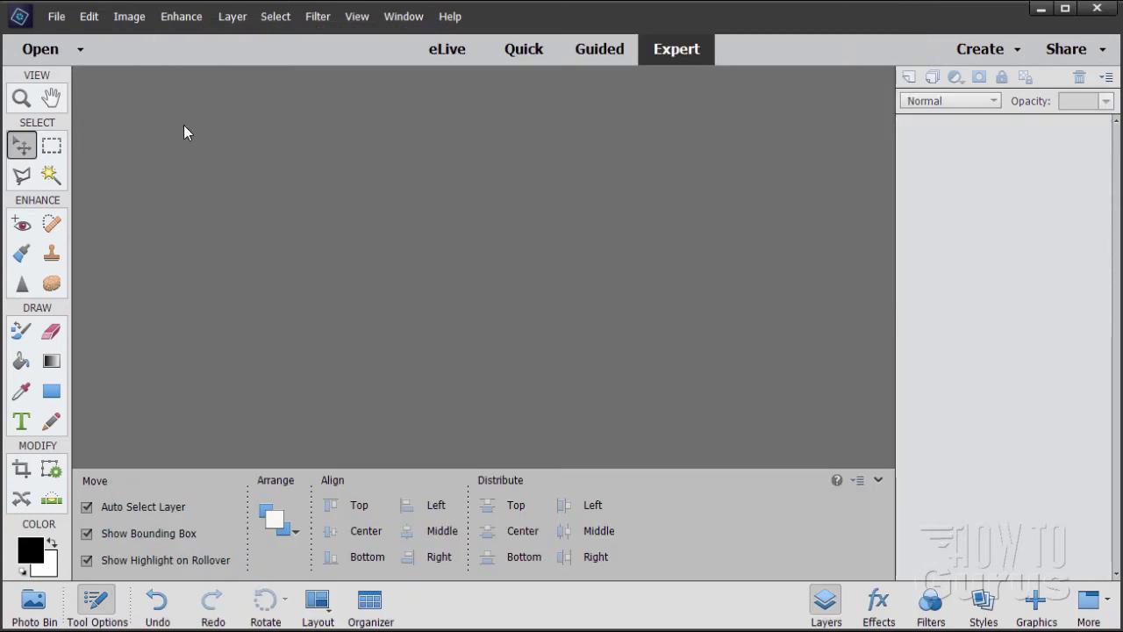
pyautogui.click(56, 18)
pyautogui.moveTo(70, 36)
pyautogui.click(281, 35)
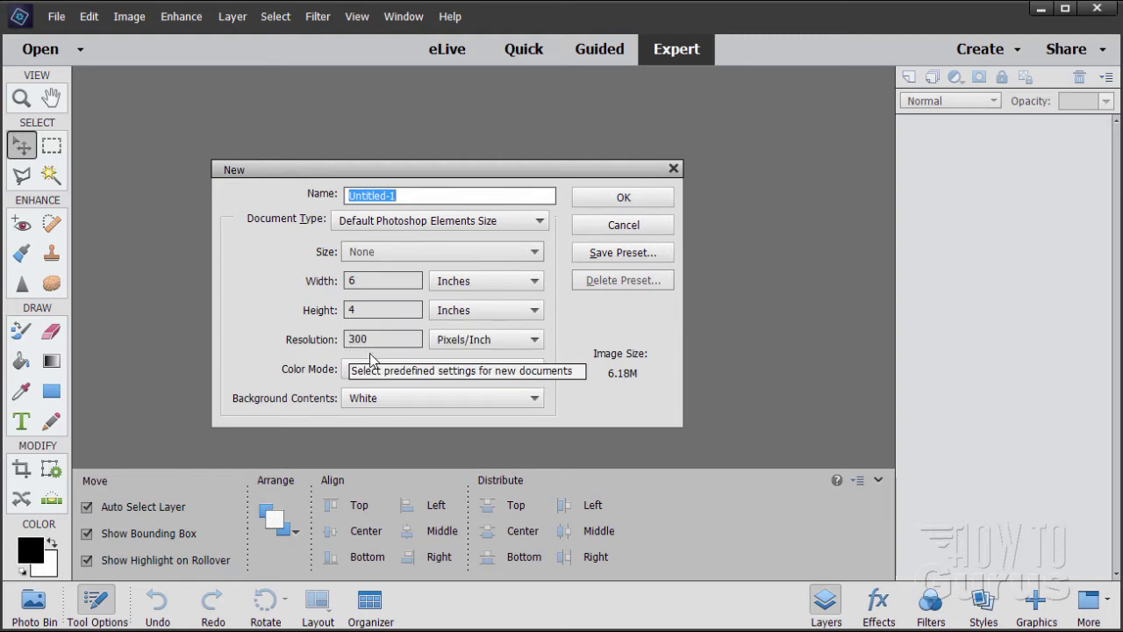
pyautogui.click(620, 201)
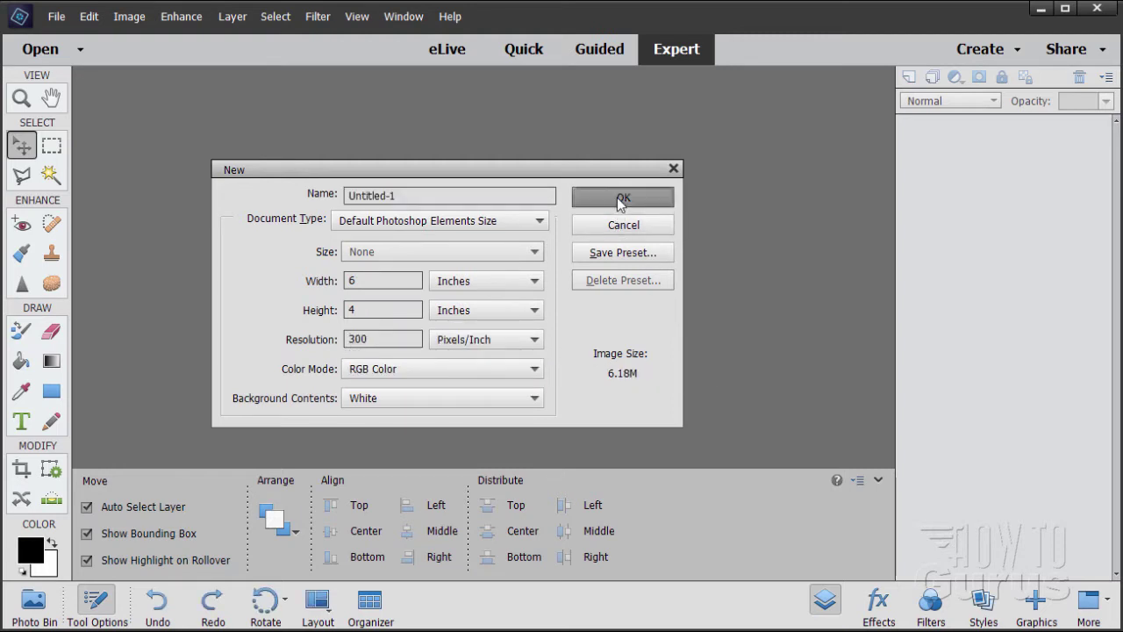
pyautogui.moveTo(427, 82); pyautogui.dragTo(524, 76)
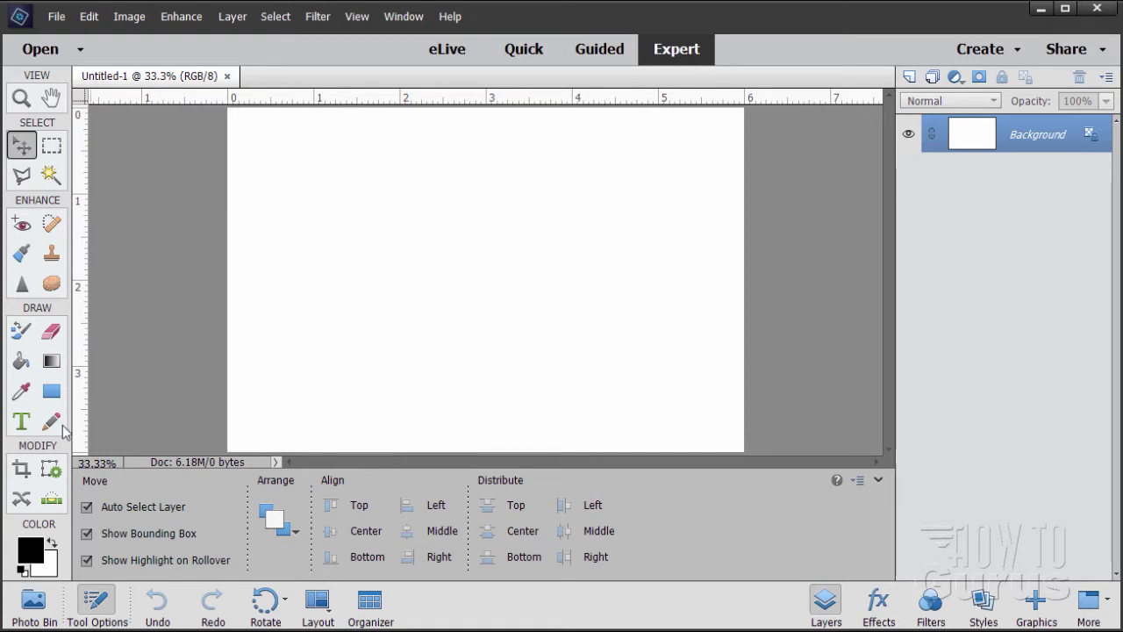
# Type centred SUMMER near the top of the canvas and nudge it into place.
pyautogui.click(22, 422)
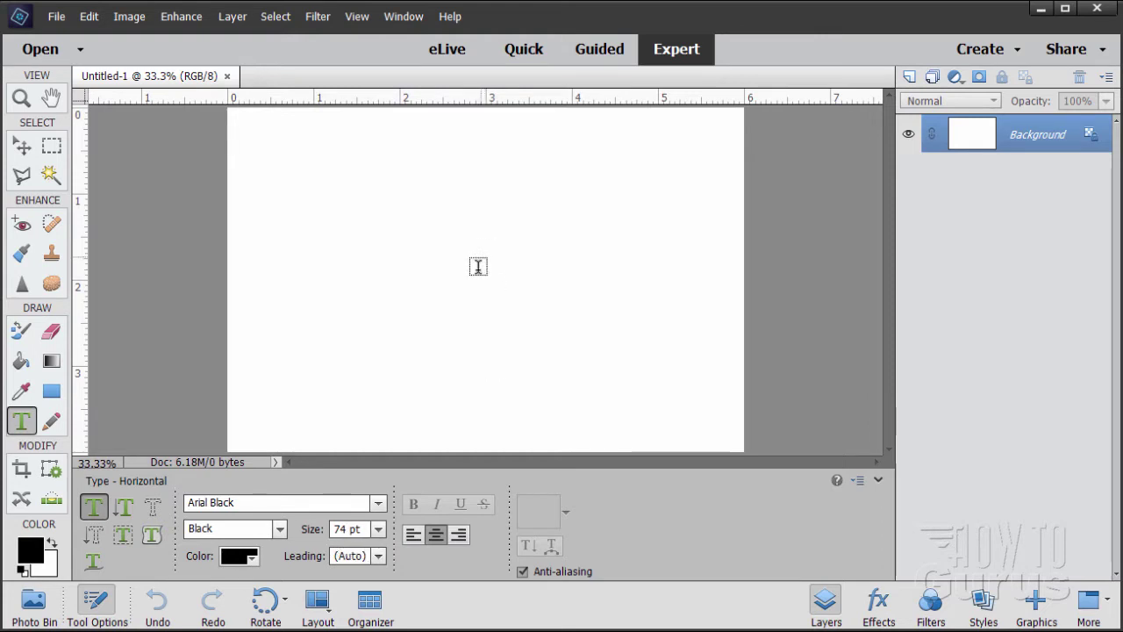
pyautogui.click(423, 538)
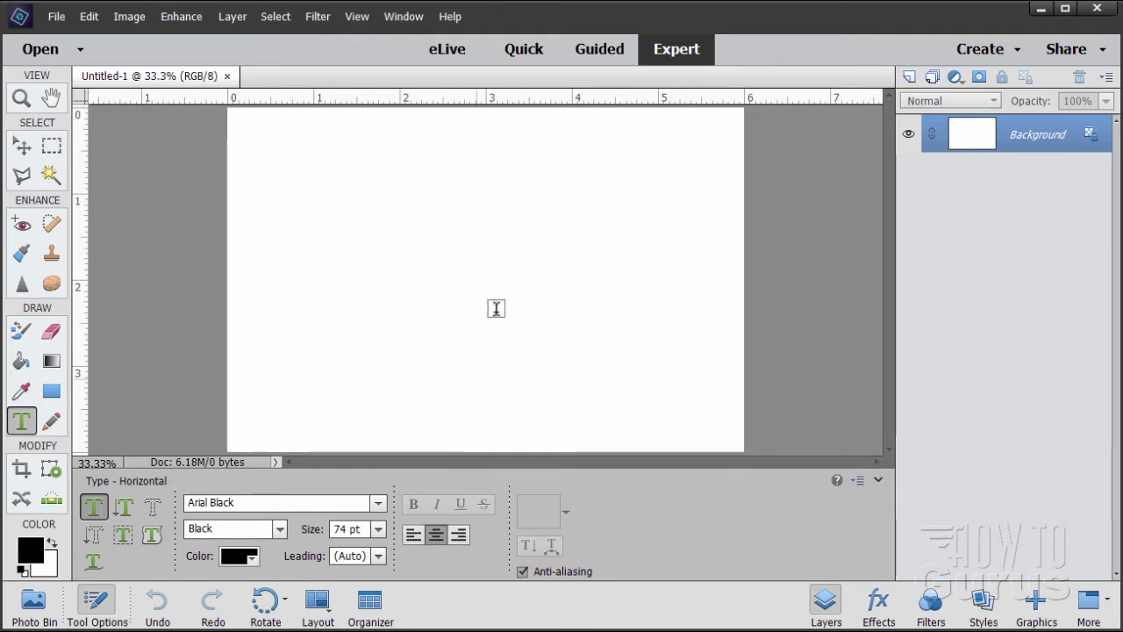
pyautogui.click(473, 221)
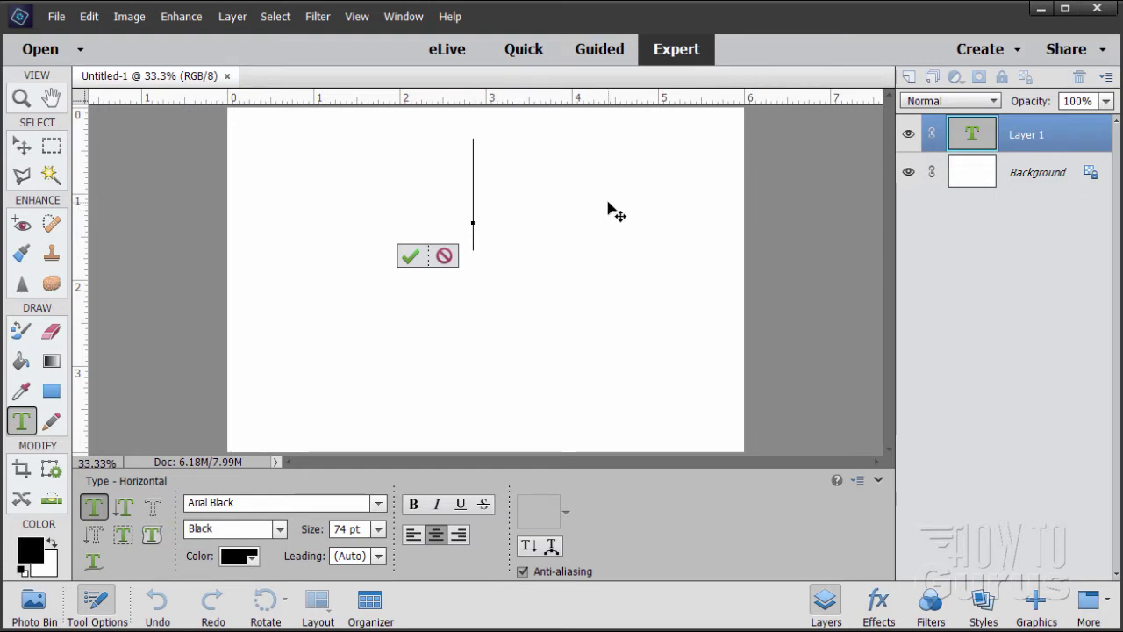
pyautogui.write('SUMM')
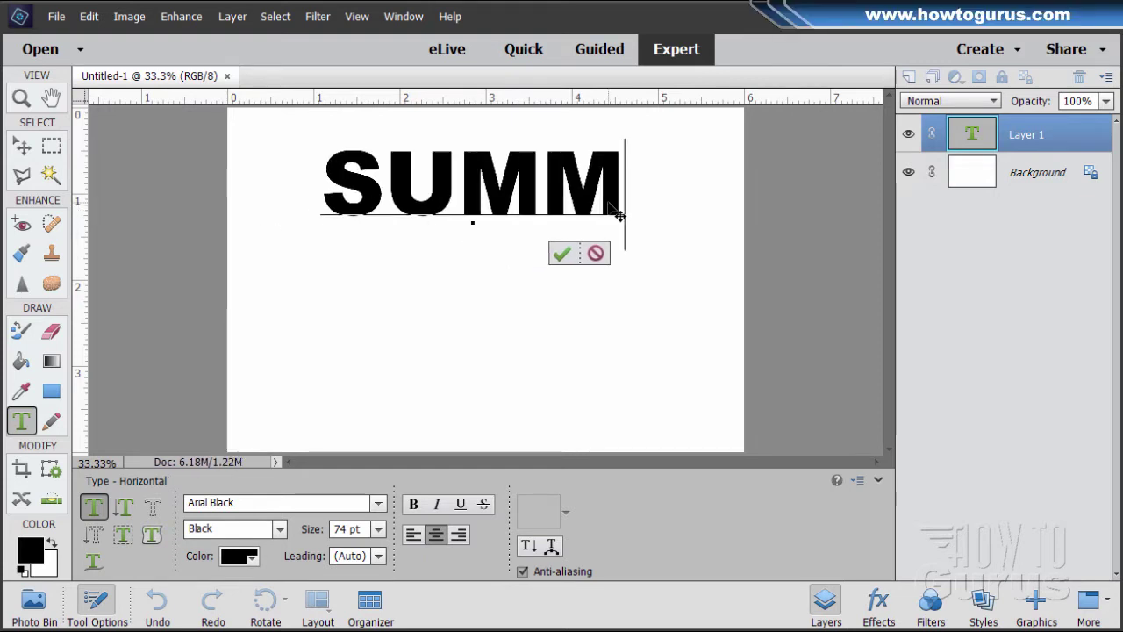
pyautogui.write('ER')
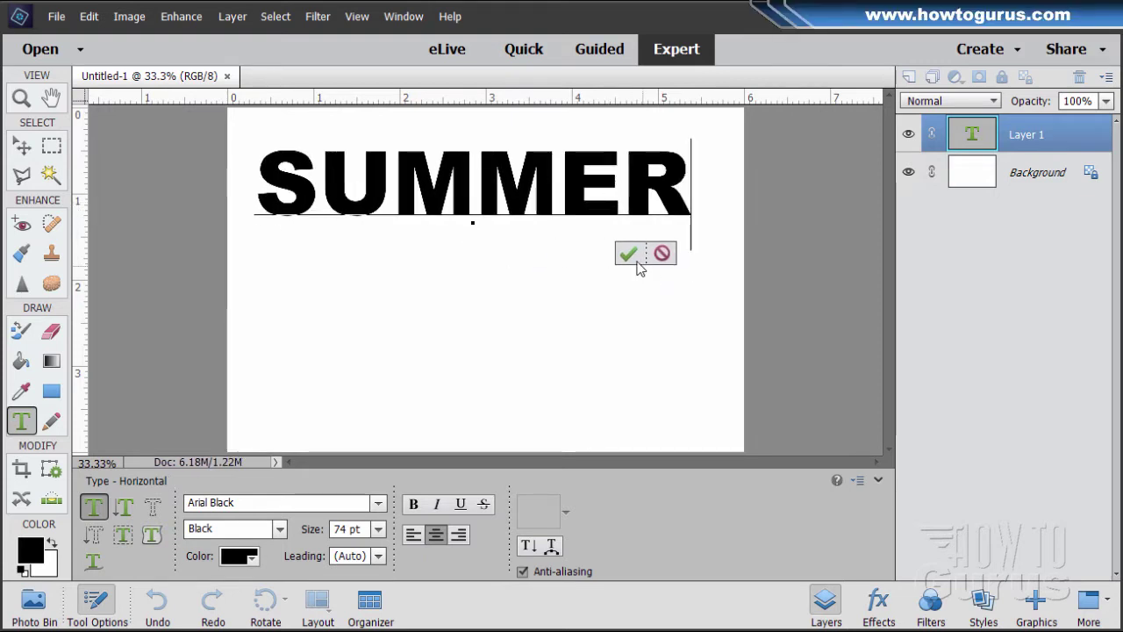
pyautogui.click(630, 255)
pyautogui.moveTo(521, 201); pyautogui.dragTo(533, 222)
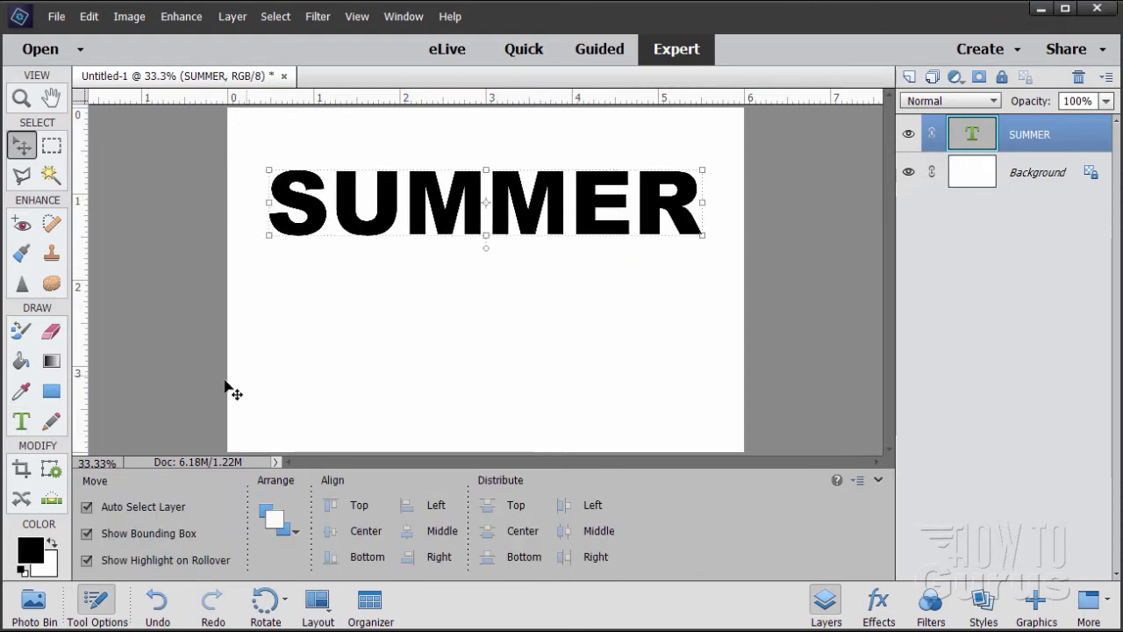
# Add HEAT below SUMMER, then shift both lines slightly down.
pyautogui.click(21, 422)
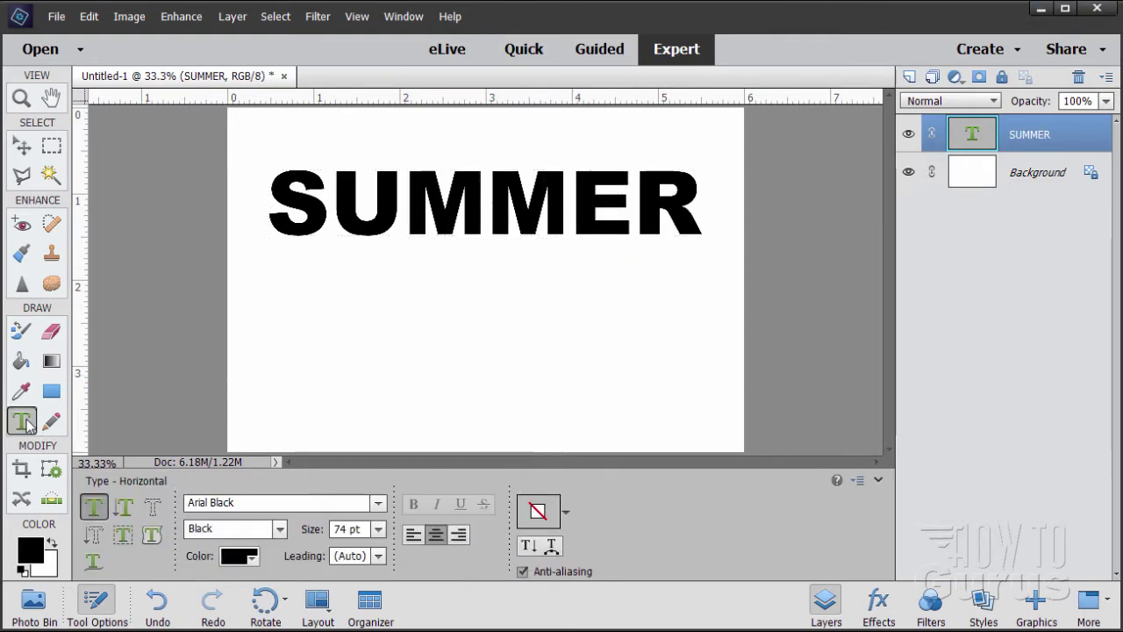
pyautogui.click(465, 352)
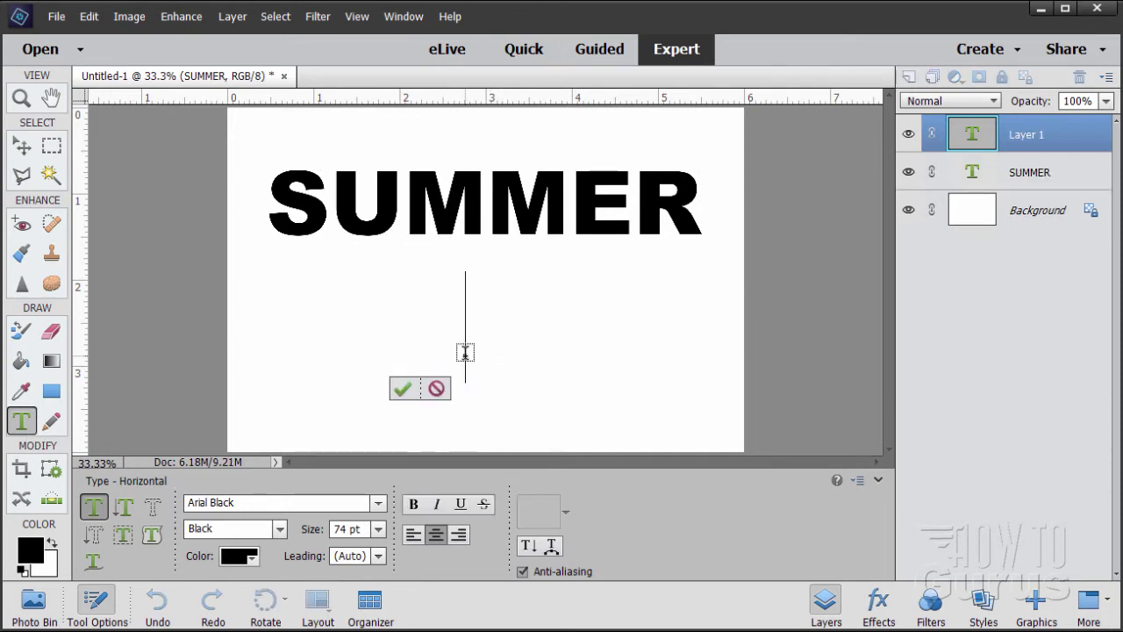
pyautogui.write('HEAT')
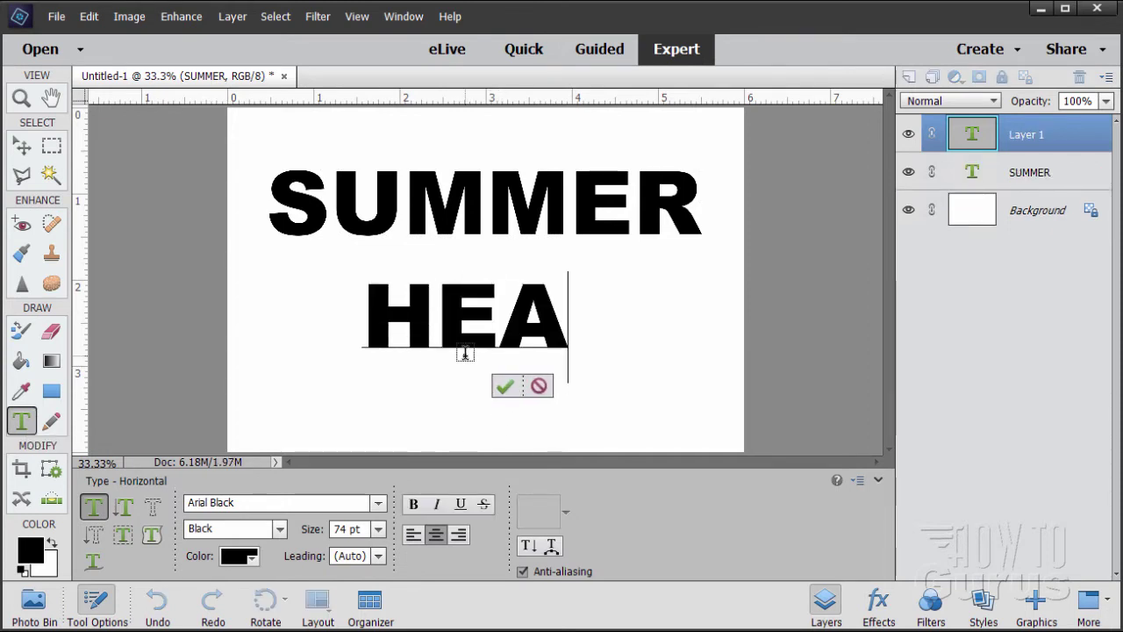
pyautogui.click(534, 387)
pyautogui.moveTo(533, 351); pyautogui.dragTo(552, 373)
pyautogui.moveTo(556, 221); pyautogui.dragTo(555, 248)
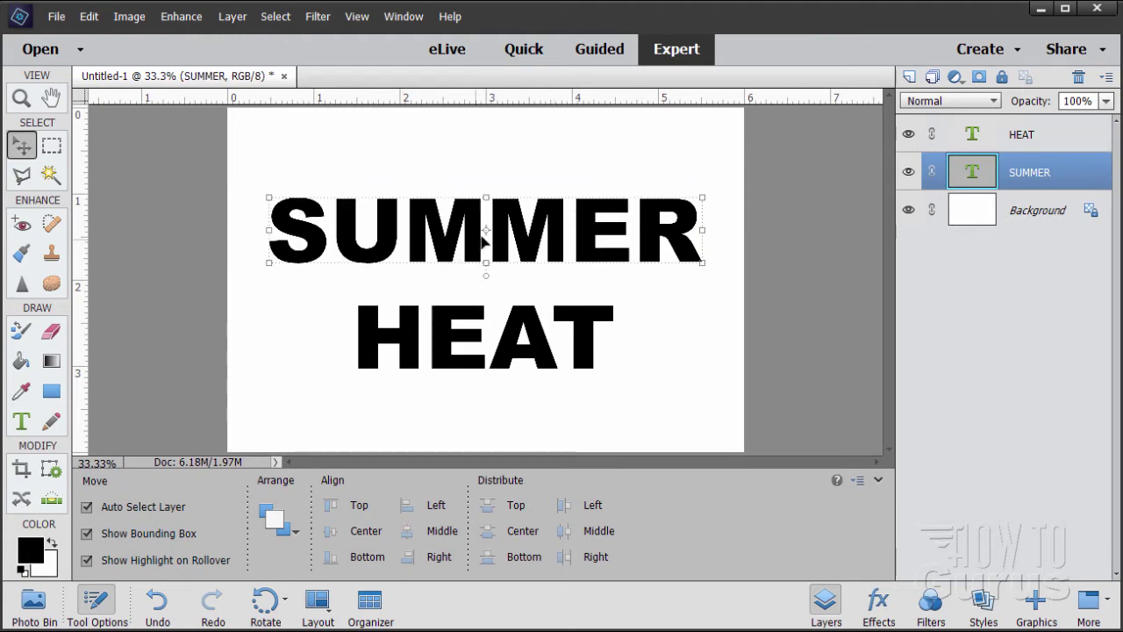
# Stretch SUMMER taller from its top handle and commit the transform.
pyautogui.moveTo(485, 198); pyautogui.dragTo(486, 159)
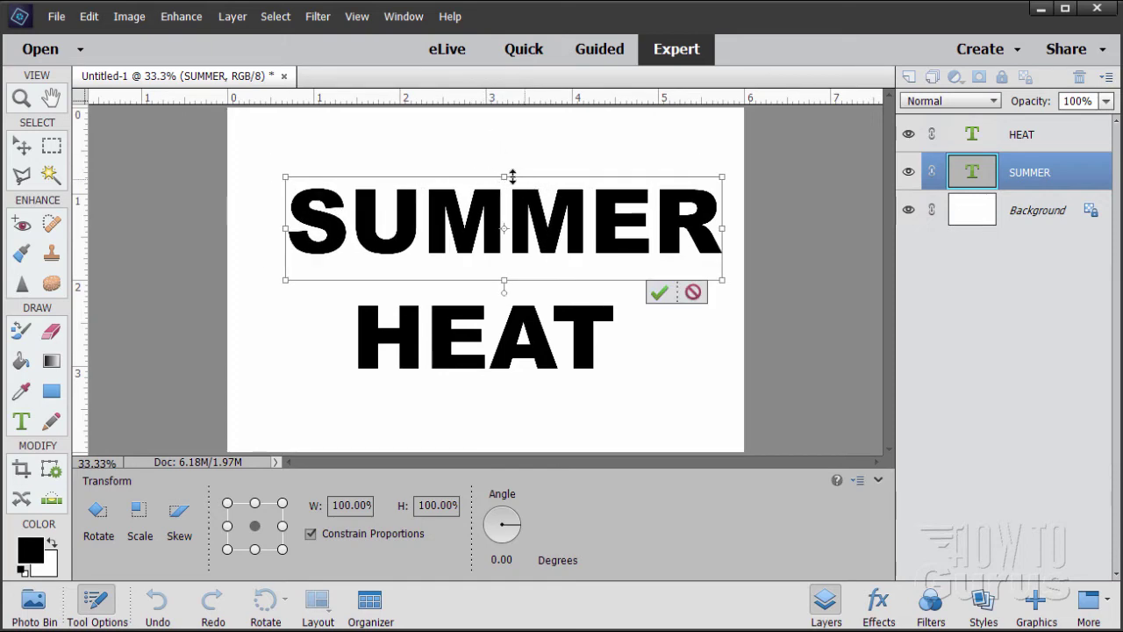
pyautogui.press('Return')
pyautogui.moveTo(517, 202); pyautogui.dragTo(484, 124)
pyautogui.press('Return')
pyautogui.click(640, 283)
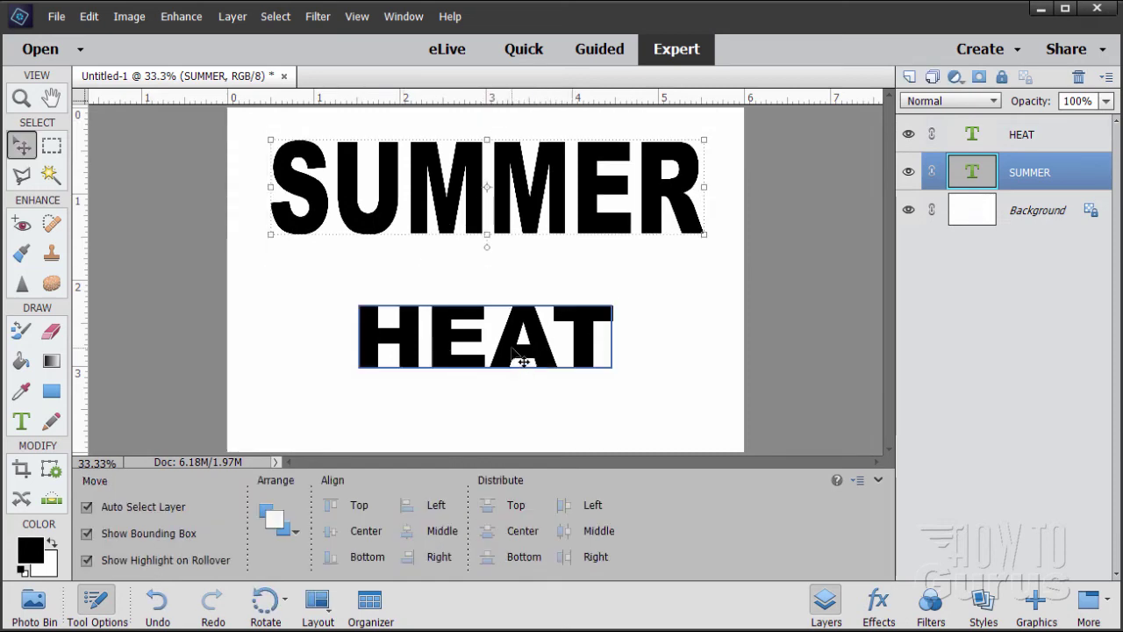
# Widen HEAT to SUMMER's width and move the two lines closer together.
pyautogui.moveTo(516, 355); pyautogui.dragTo(513, 295)
pyautogui.moveTo(620, 283); pyautogui.dragTo(704, 283)
pyautogui.moveTo(354, 287); pyautogui.dragTo(271, 291)
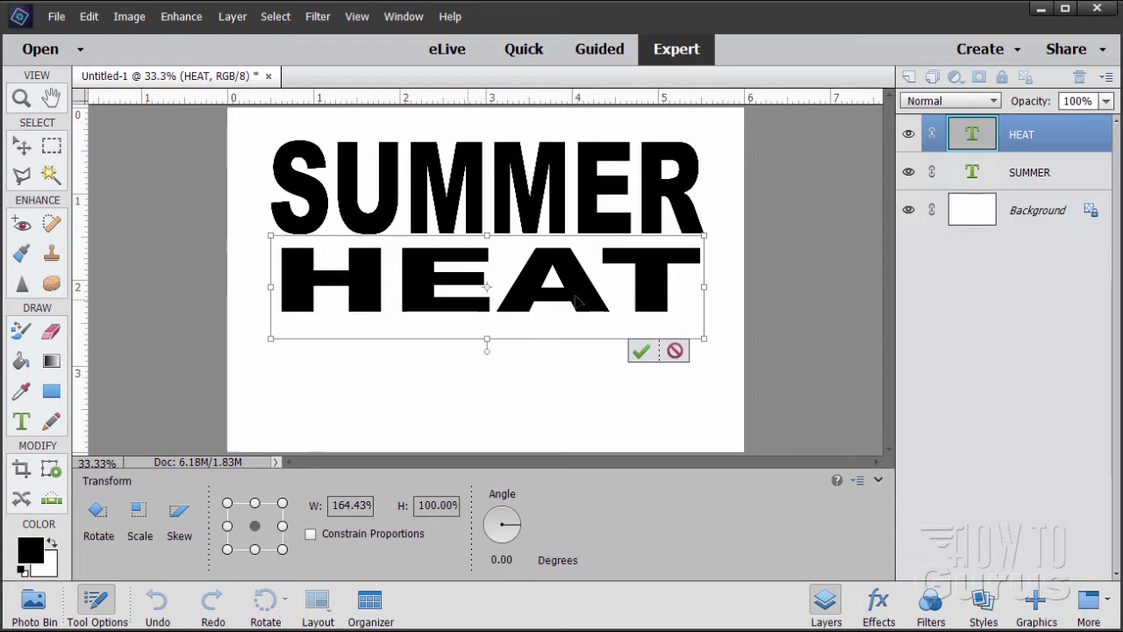
pyautogui.click(640, 351)
pyautogui.moveTo(525, 303); pyautogui.dragTo(527, 343)
pyautogui.moveTo(543, 225); pyautogui.dragTo(542, 272)
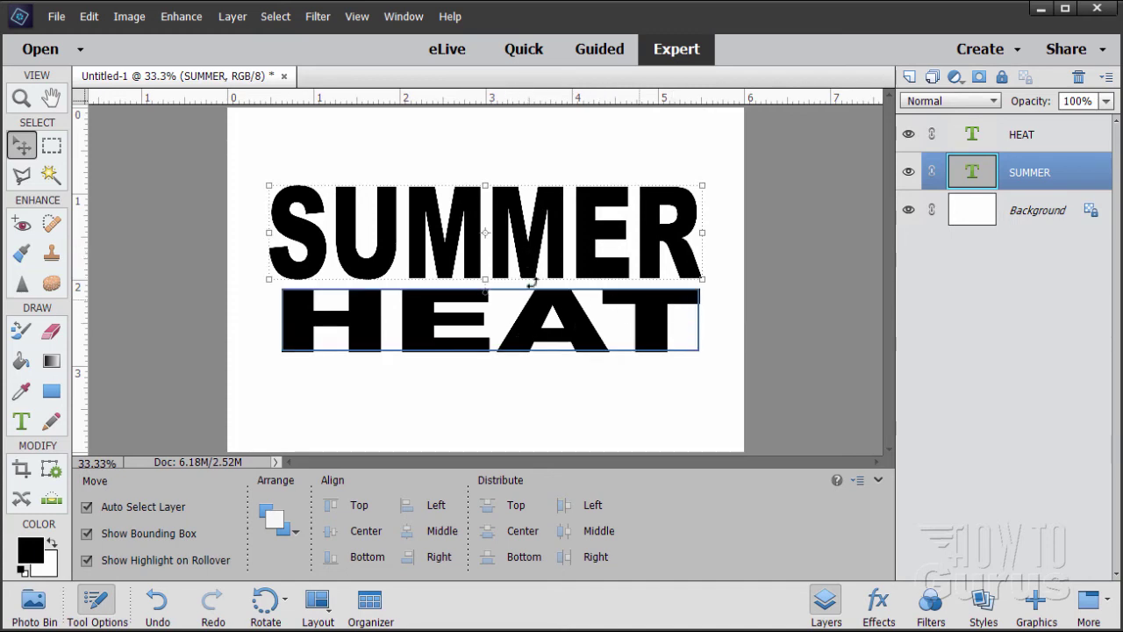
pyautogui.click(536, 344)
pyautogui.moveTo(703, 320)
pyautogui.mouseDown()
pyautogui.moveTo(712, 314)
pyautogui.moveTo(702, 319)
pyautogui.mouseUp()
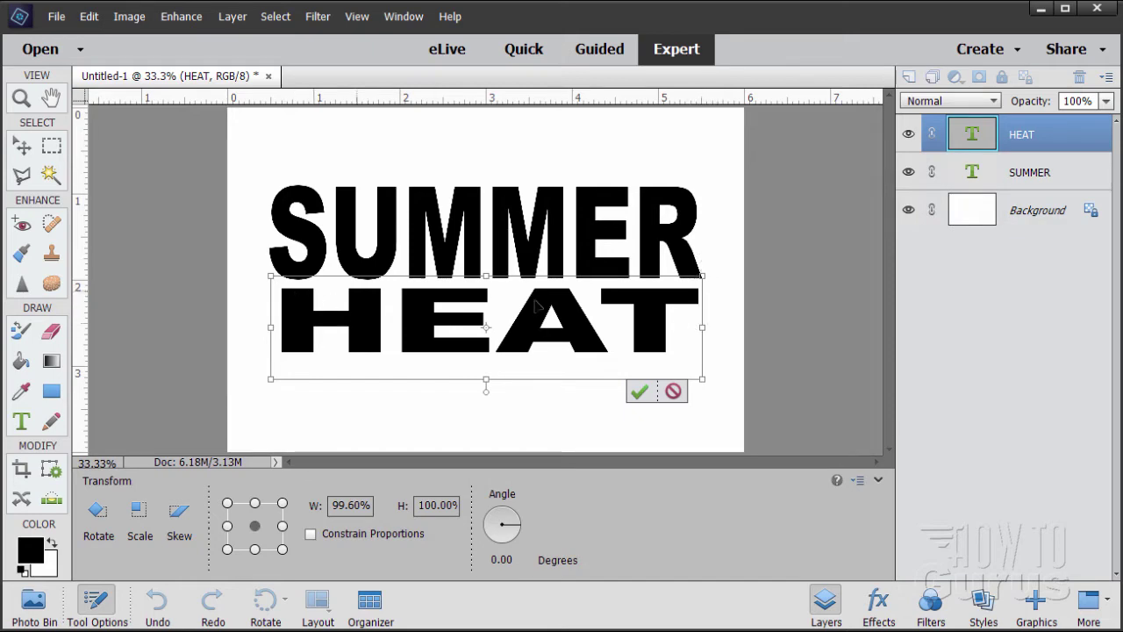
# Cancel the pending HEAT resize and turn off snapping to other layers.
pyautogui.click(675, 392)
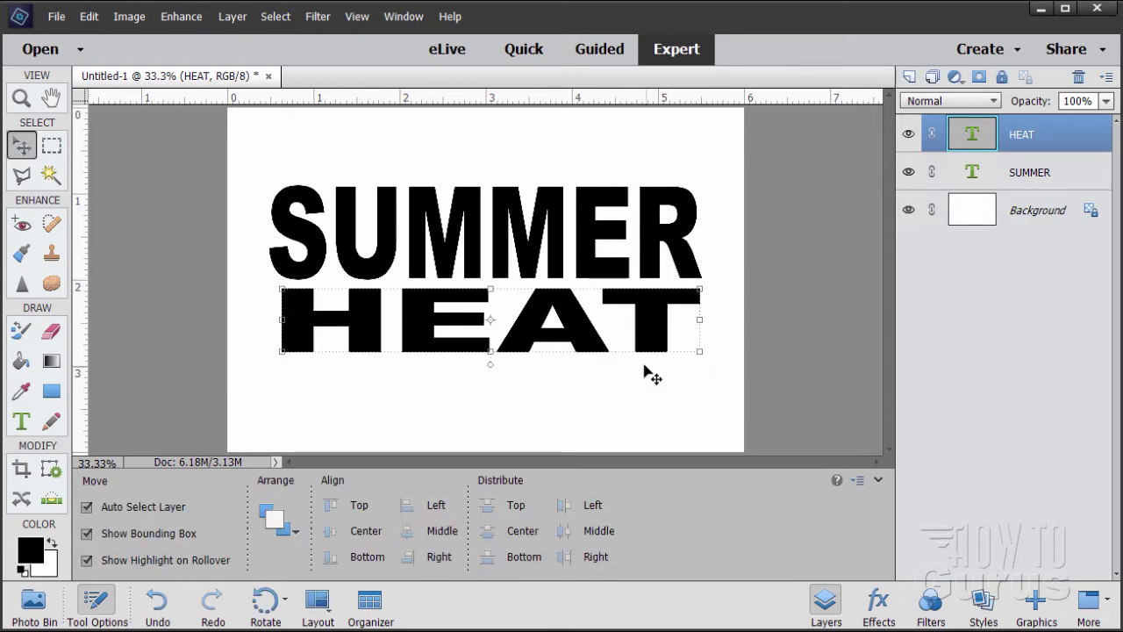
pyautogui.click(358, 21)
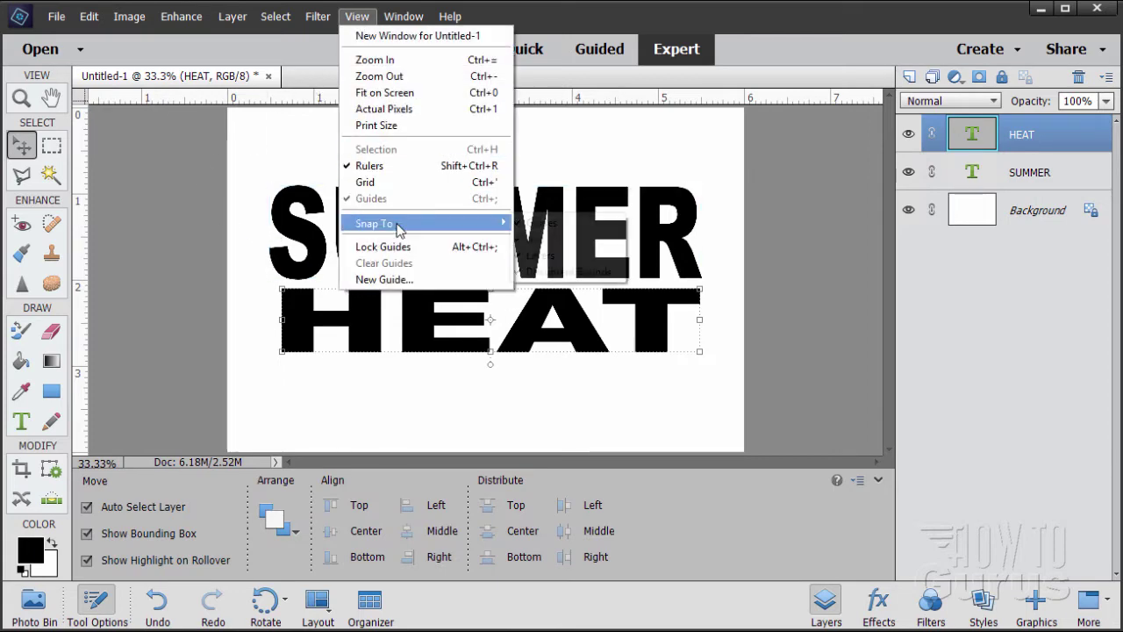
pyautogui.moveTo(408, 226)
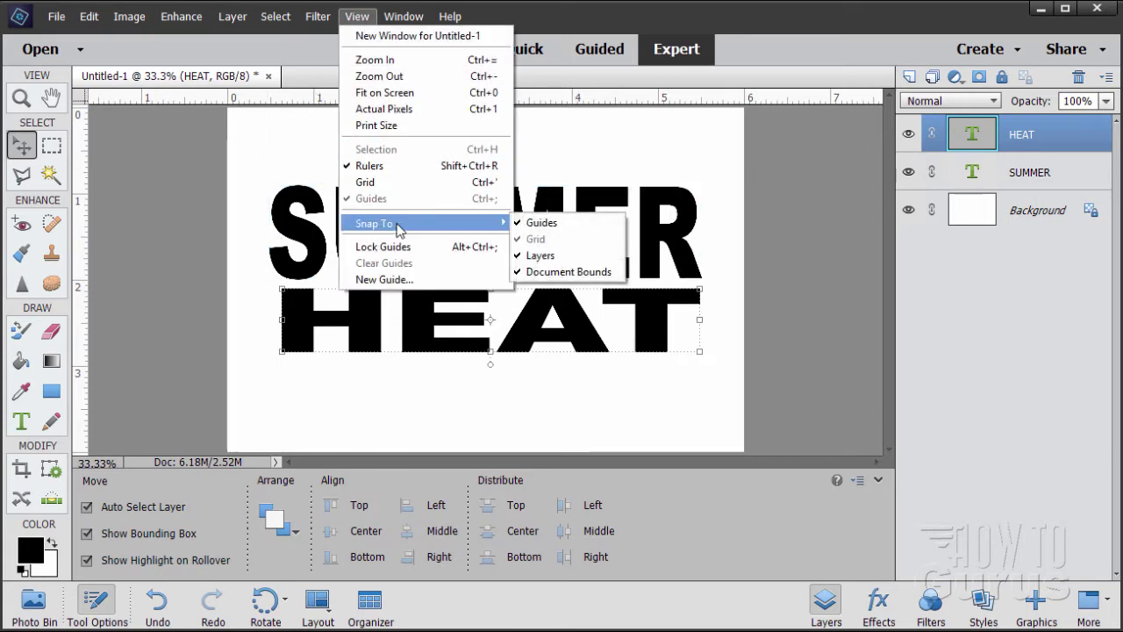
pyautogui.click(544, 258)
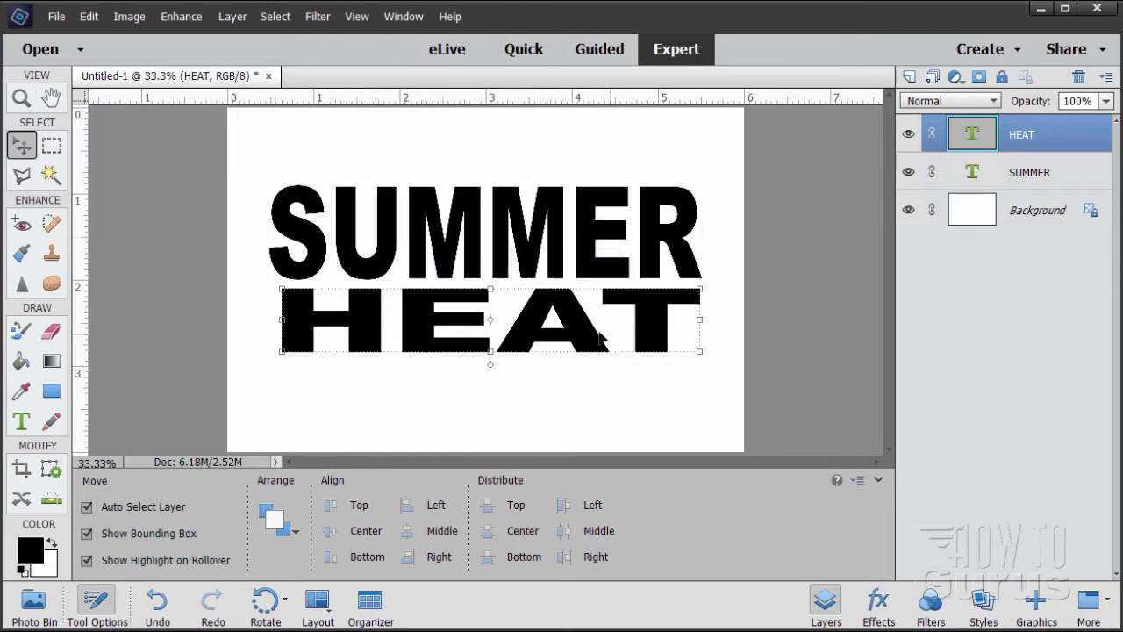
# Widen HEAT to about 103% and arrow-nudge it snugly beneath SUMMER.
pyautogui.moveTo(698, 321)
pyautogui.mouseDown()
pyautogui.moveTo(707, 303)
pyautogui.moveTo(706, 326)
pyautogui.mouseUp()
pyautogui.press('Return')
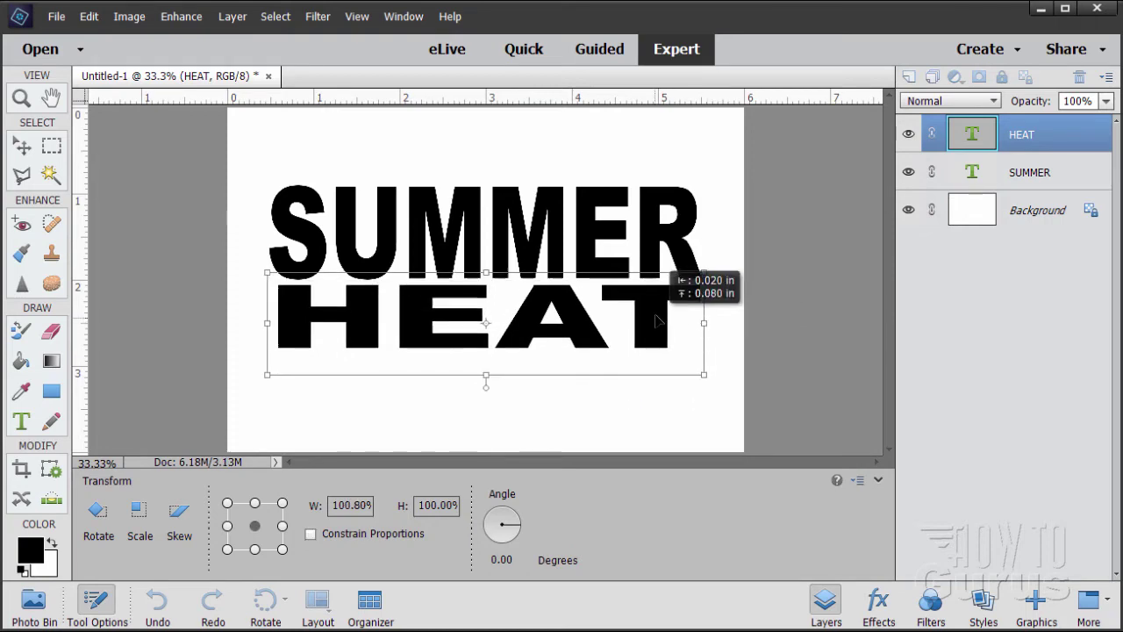
pyautogui.moveTo(658, 320); pyautogui.dragTo(707, 318)
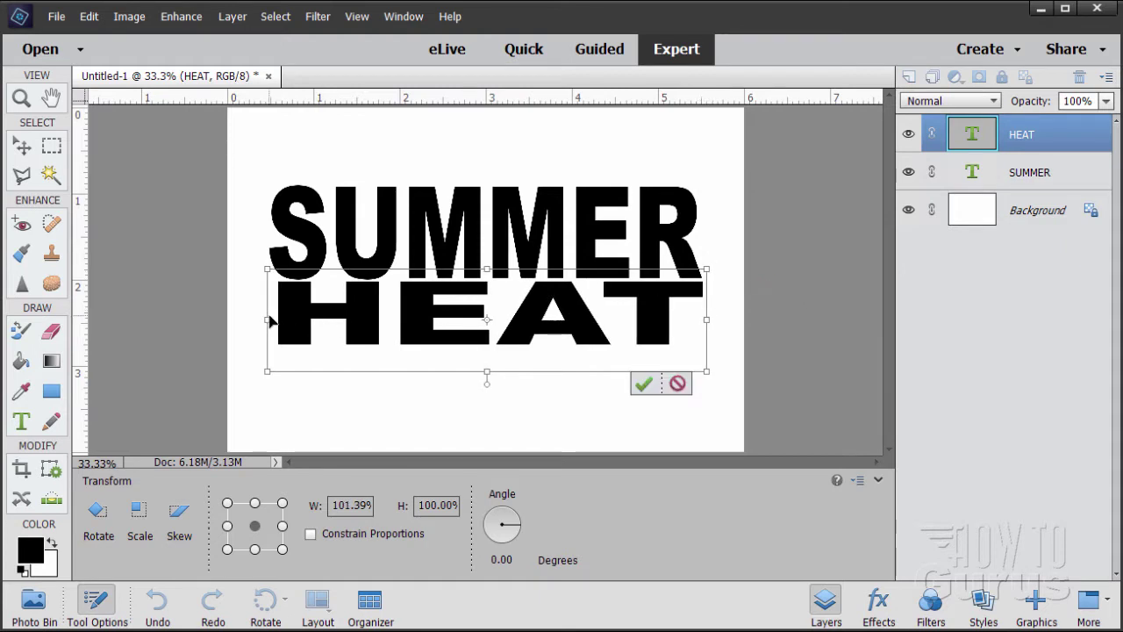
pyautogui.moveTo(269, 318); pyautogui.dragTo(261, 320)
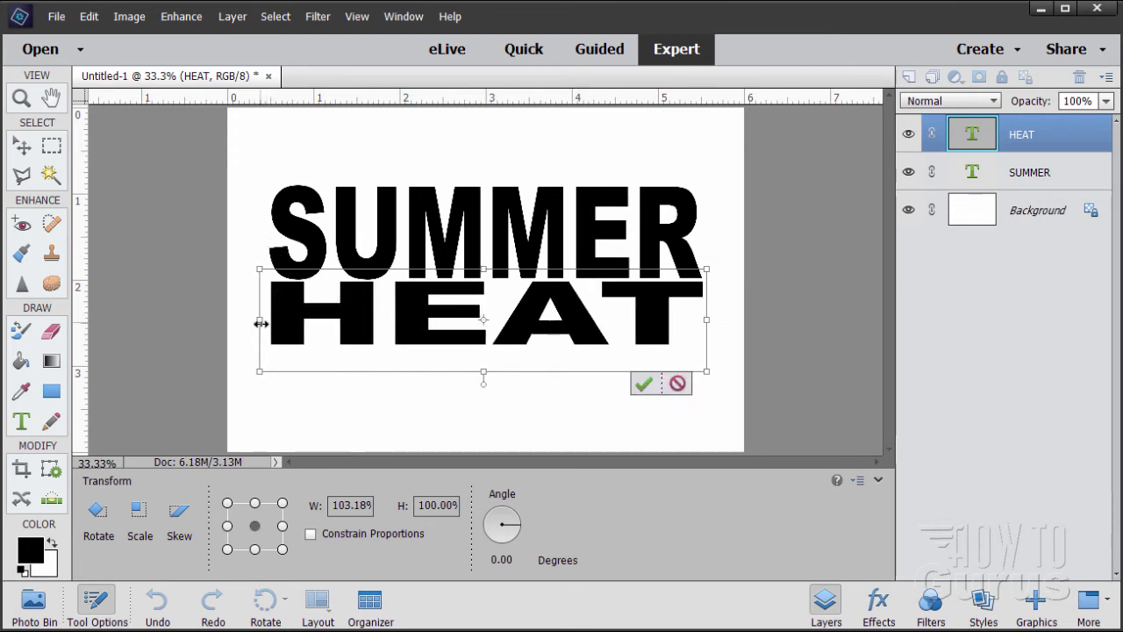
pyautogui.click(644, 386)
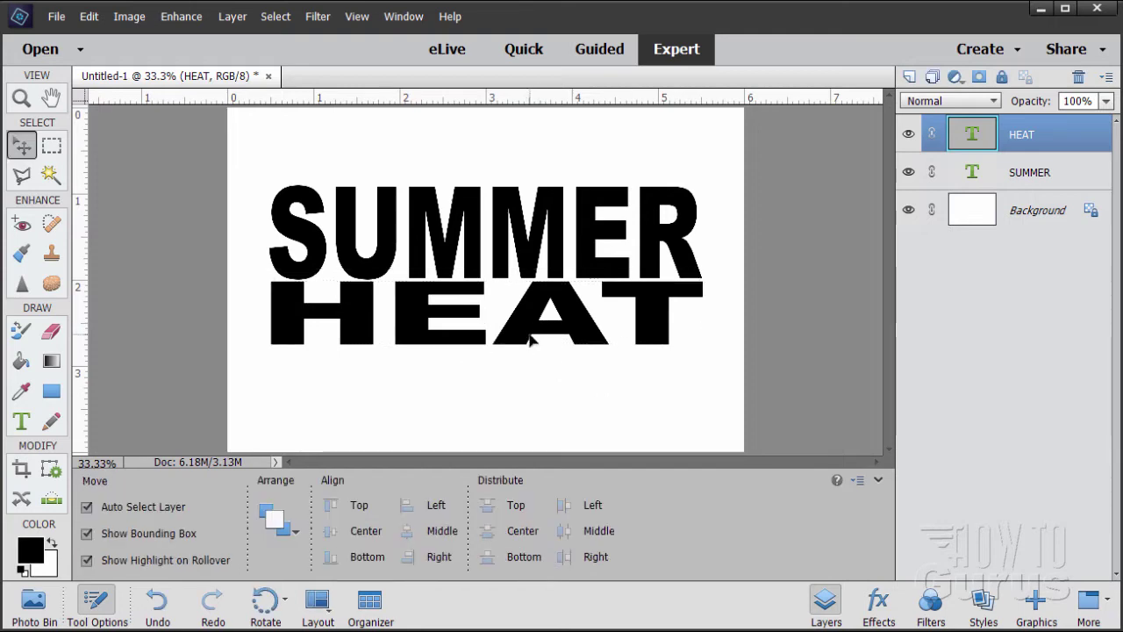
pyautogui.moveTo(531, 339); pyautogui.dragTo(530, 342)
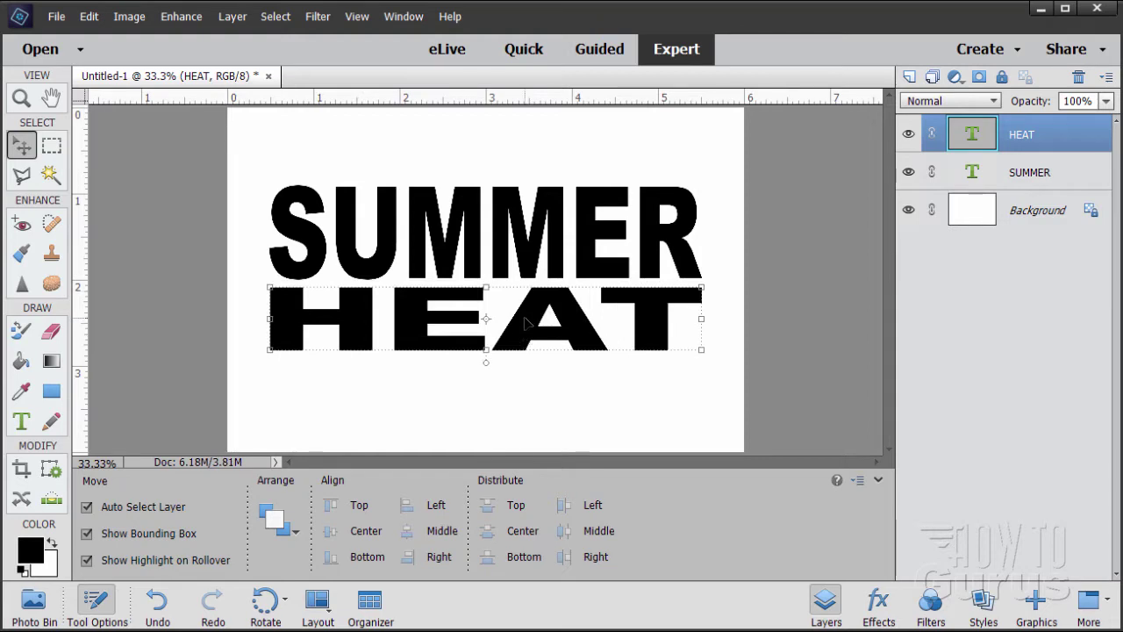
pyautogui.press('Up')
pyautogui.press('Up')
pyautogui.press('Up')
pyautogui.press('Up')
pyautogui.press('Up')
pyautogui.press('Down')
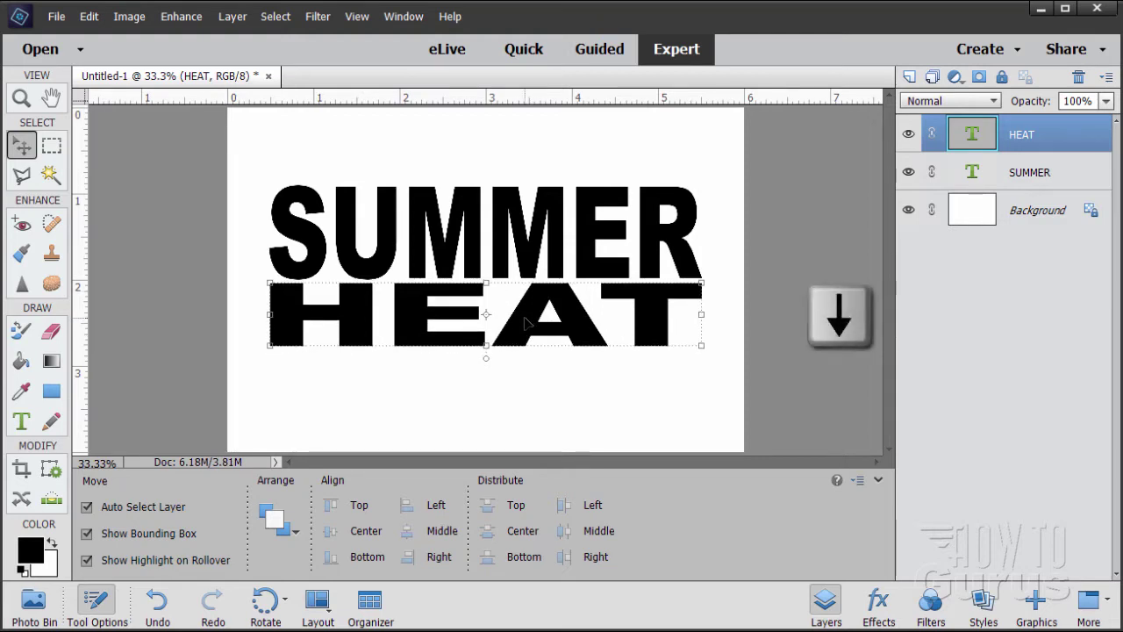
pyautogui.press('Down')
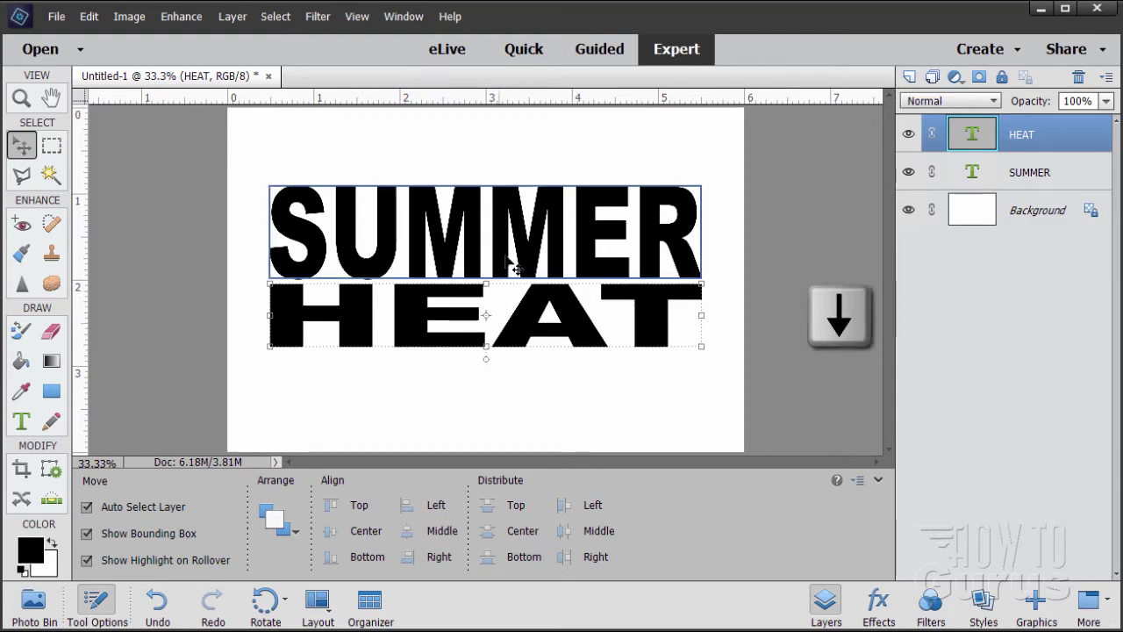
# Stretch SUMMER to about 127% height, commit it, and nudge it slightly left.
pyautogui.click(512, 259)
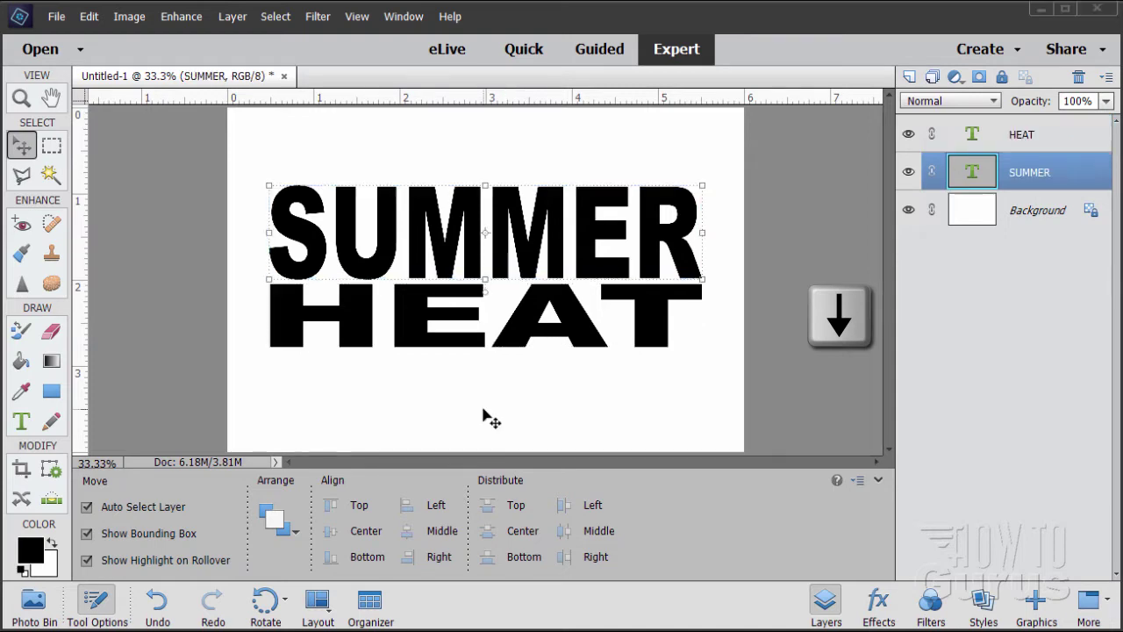
pyautogui.click(528, 184)
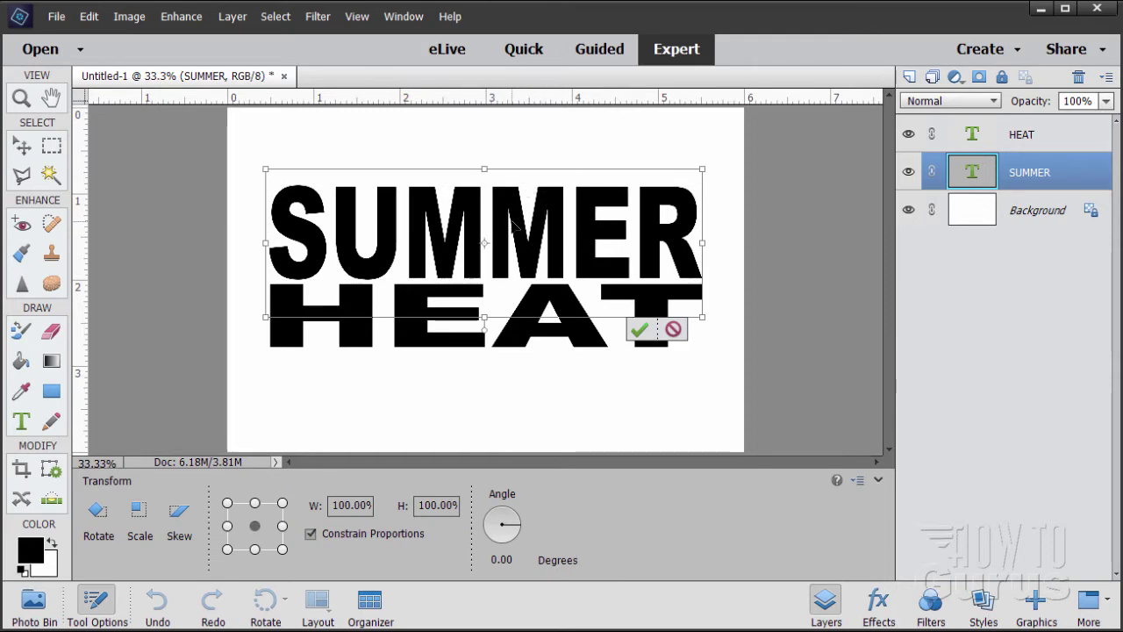
pyautogui.click(672, 332)
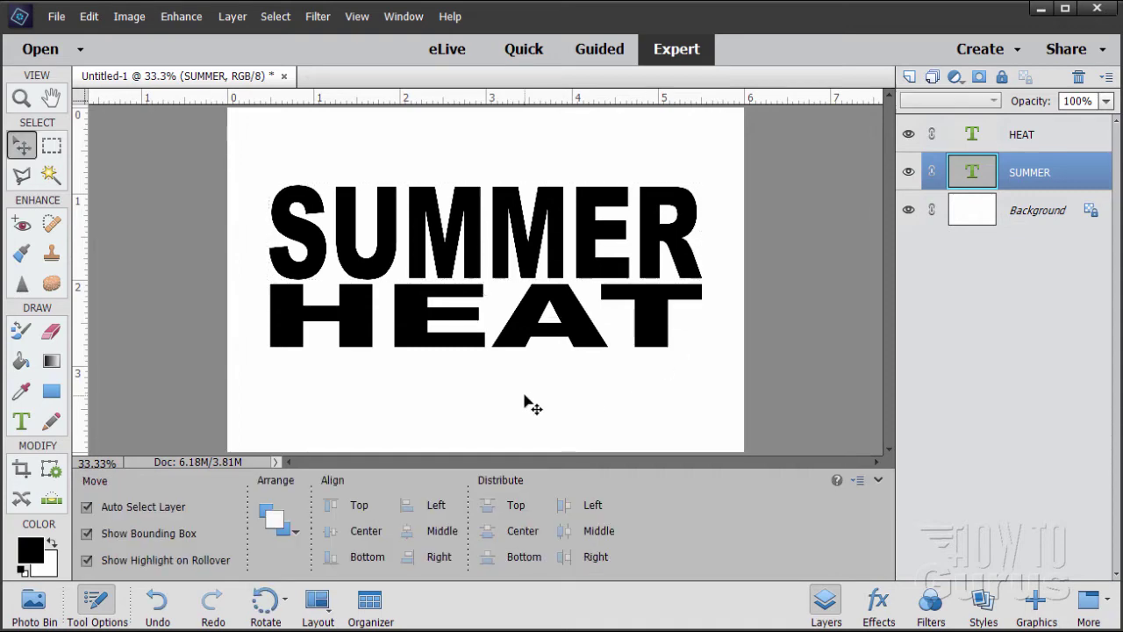
pyautogui.click(527, 391)
pyautogui.click(505, 247)
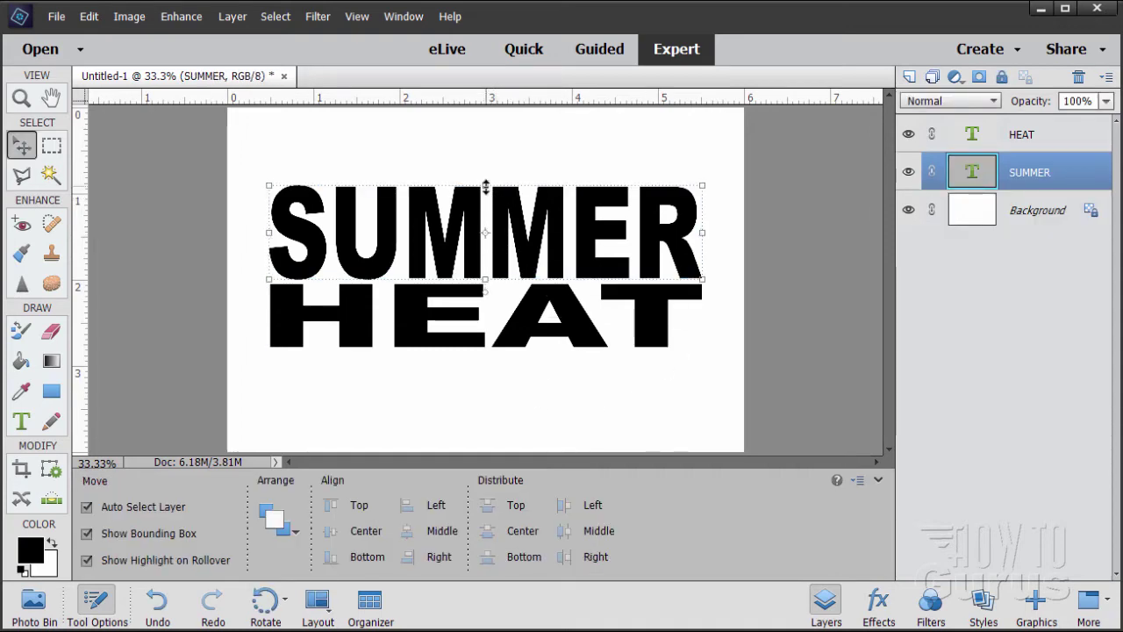
pyautogui.click(486, 186)
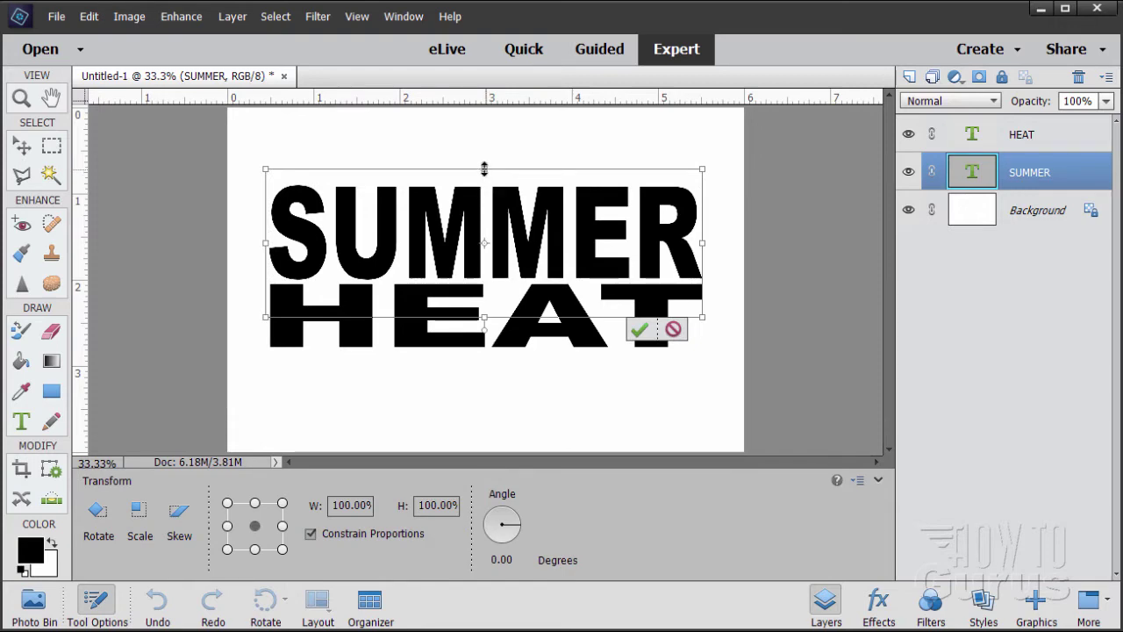
pyautogui.moveTo(485, 169); pyautogui.dragTo(482, 129)
pyautogui.moveTo(500, 255); pyautogui.dragTo(500, 265)
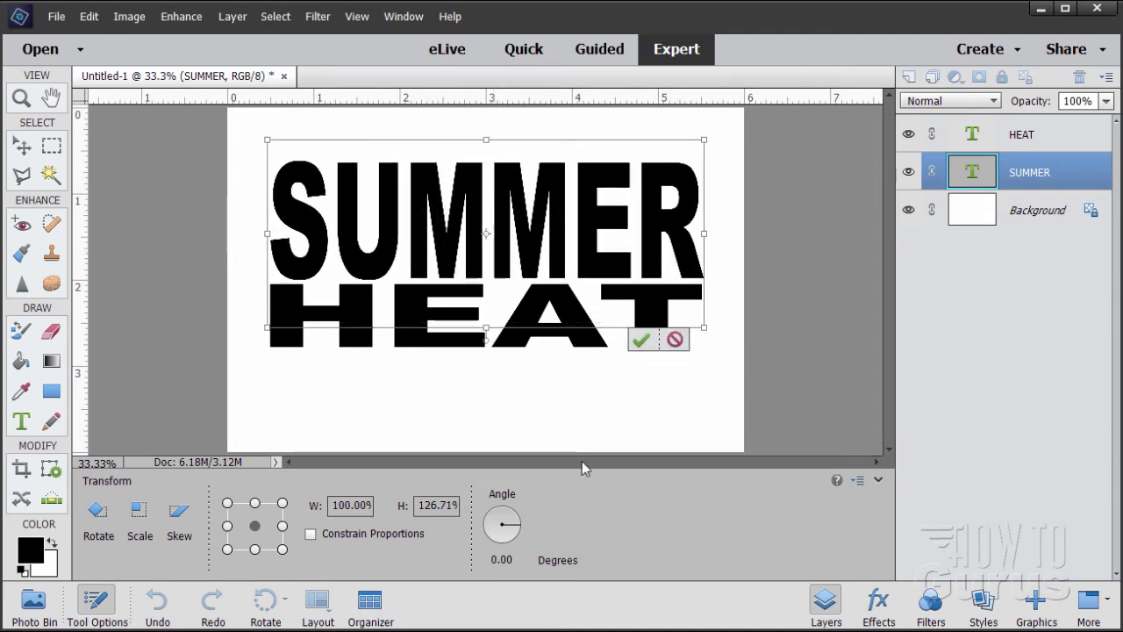
pyautogui.click(643, 340)
pyautogui.press('Left')
pyautogui.press('Left')
pyautogui.press('Left')
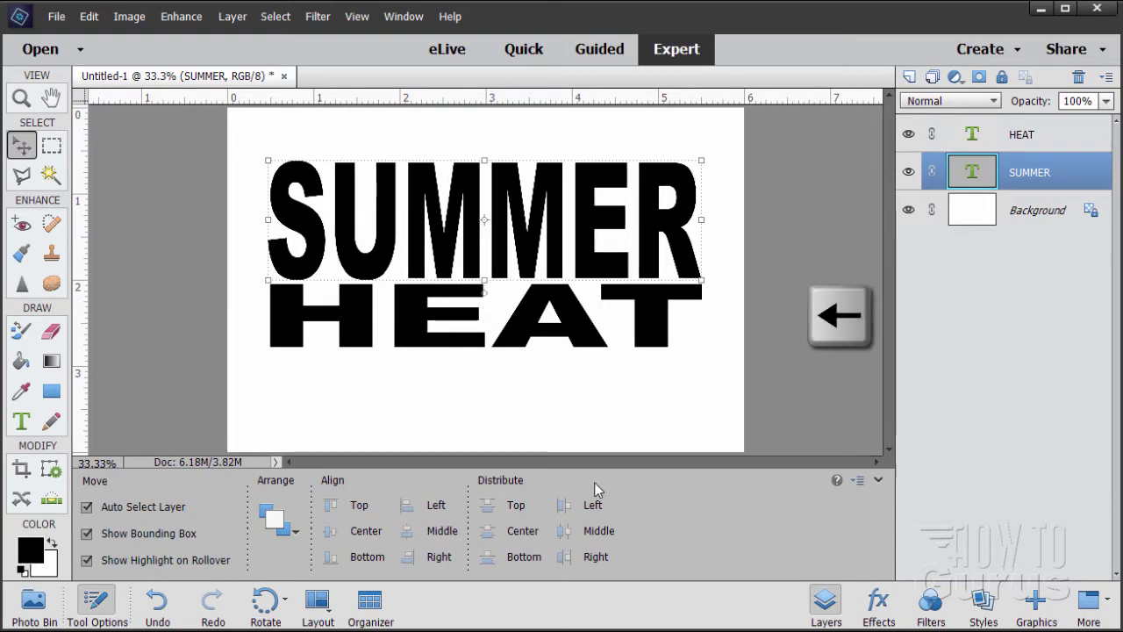
pyautogui.click(586, 408)
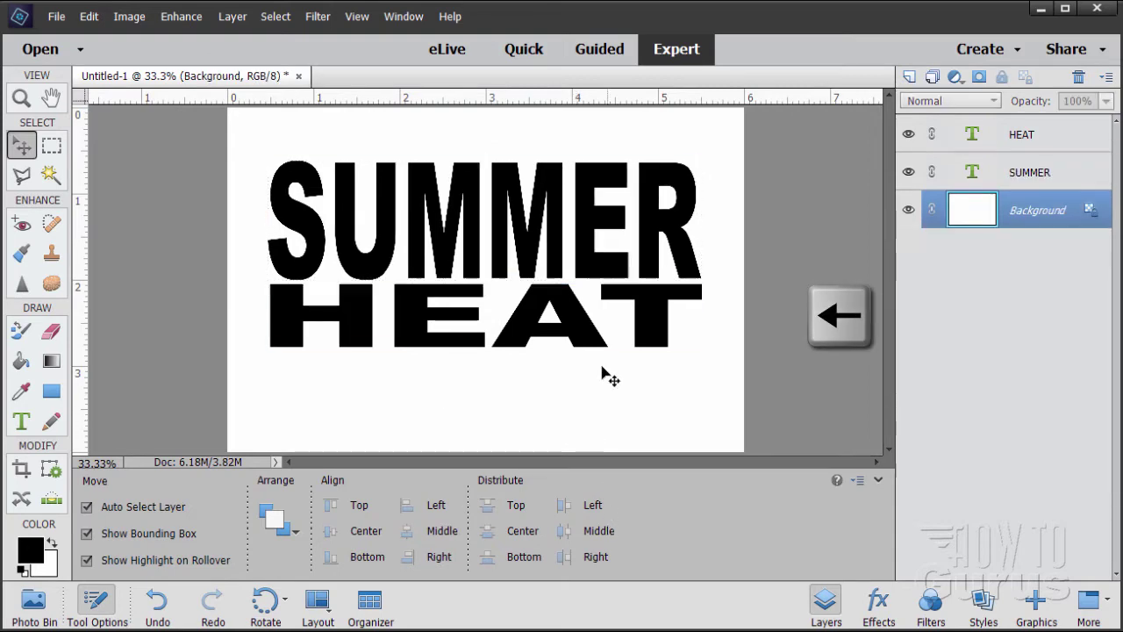
# Scale SUMMER and HEAT up together and stretch them vertically to fill the page.
pyautogui.hotkey('alt', ']')
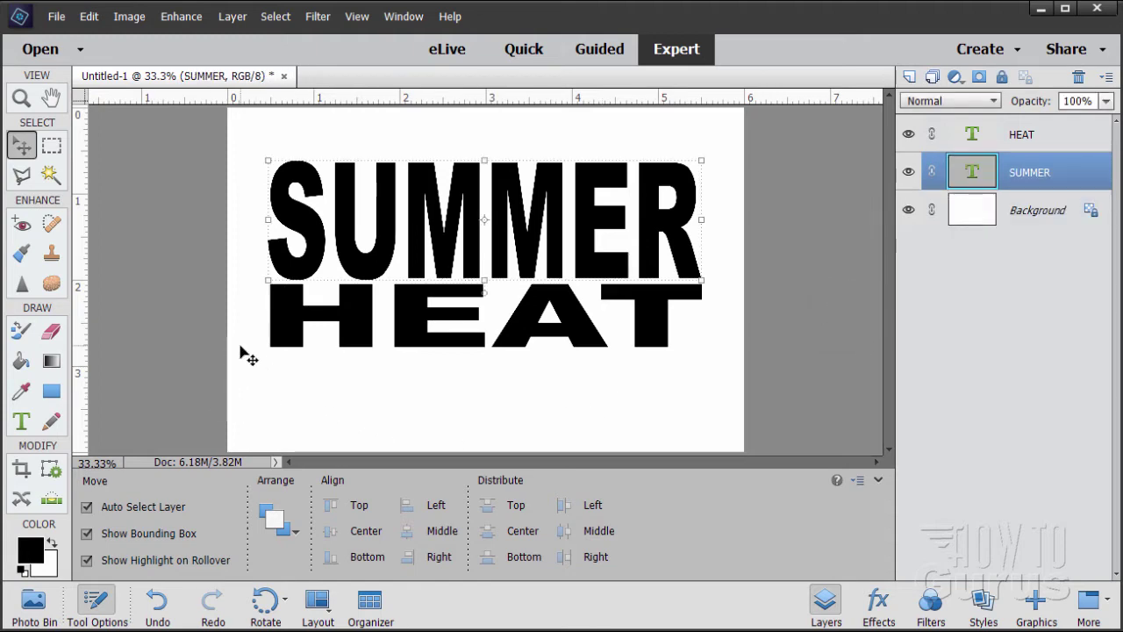
pyautogui.moveTo(248, 375); pyautogui.dragTo(736, 141)
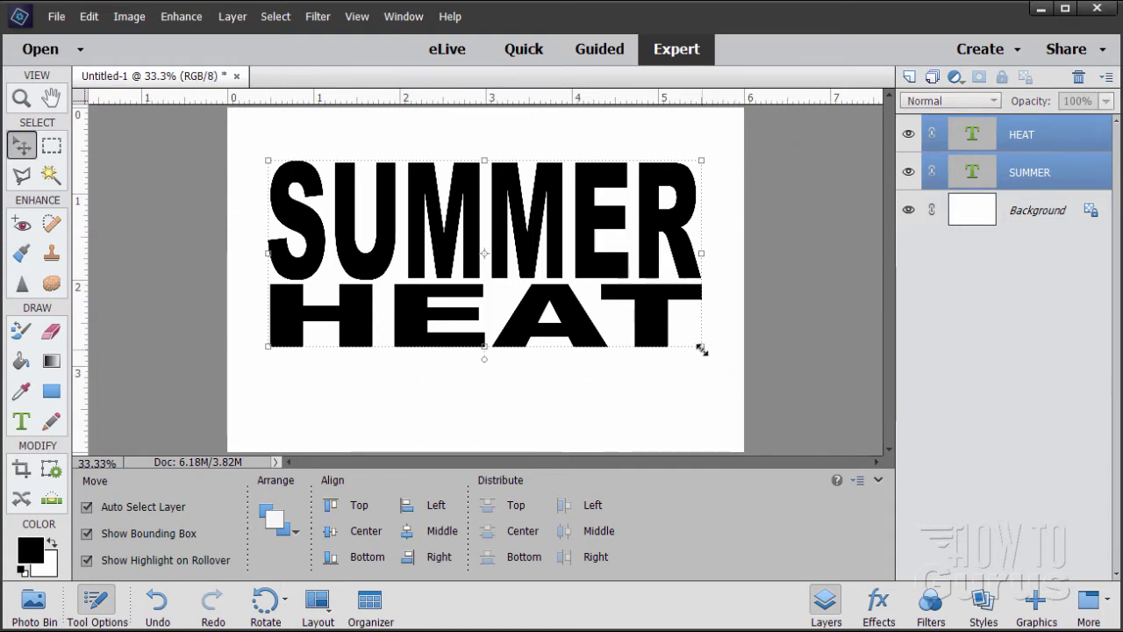
pyautogui.moveTo(703, 349); pyautogui.dragTo(712, 374)
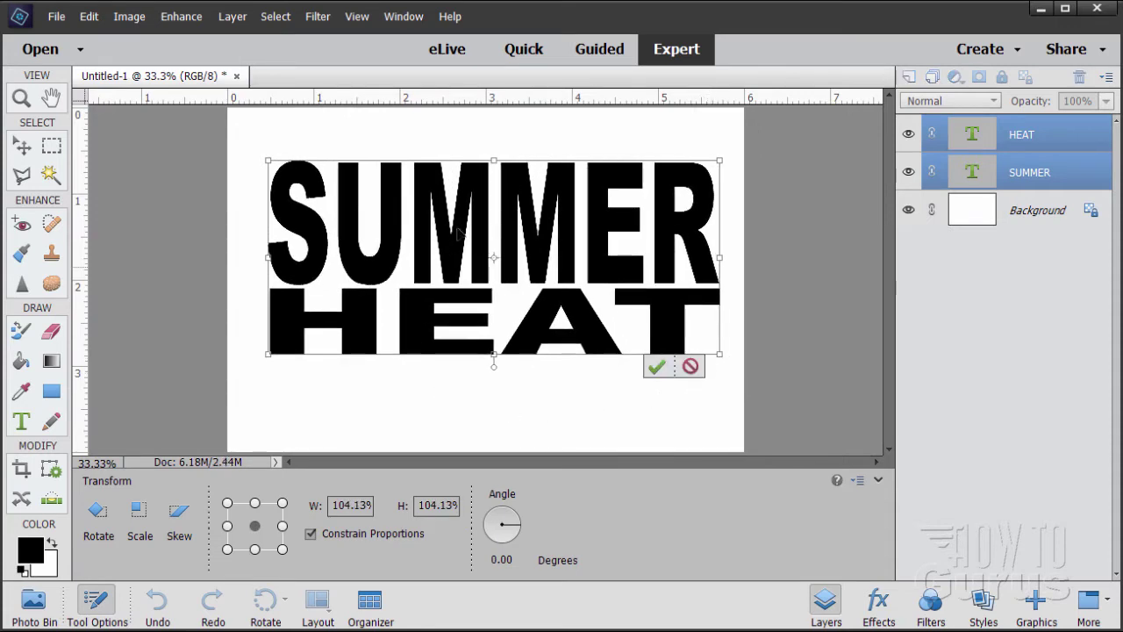
pyautogui.moveTo(269, 158); pyautogui.dragTo(256, 154)
pyautogui.moveTo(490, 156)
pyautogui.mouseDown()
pyautogui.moveTo(488, 120)
pyautogui.moveTo(489, 136)
pyautogui.mouseUp()
pyautogui.moveTo(489, 354); pyautogui.dragTo(491, 422)
pyautogui.click(657, 432)
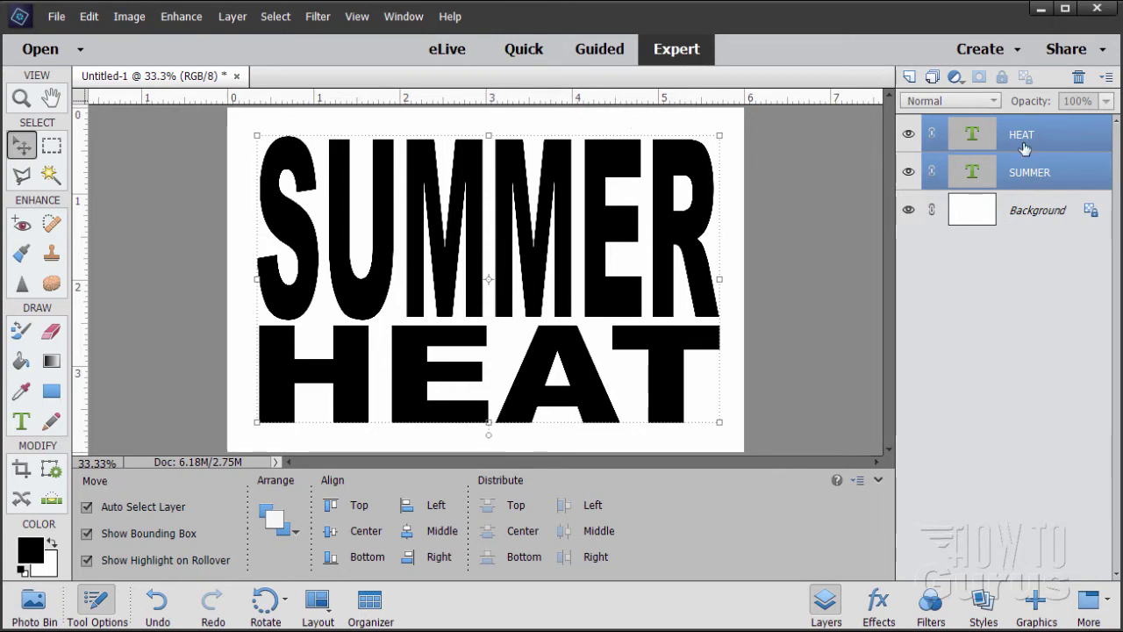
pyautogui.click(1057, 147)
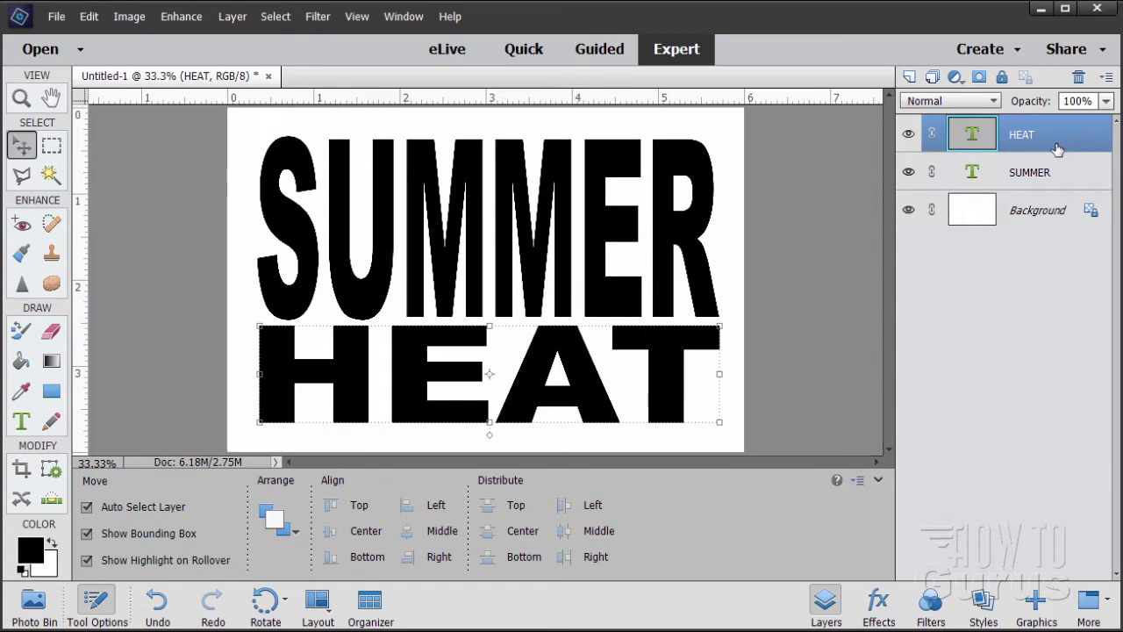
# Duplicate the SUMMER and HEAT layers and hide the original text layers.
pyautogui.keyDown('shift'); pyautogui.click(1041, 177); pyautogui.keyUp('shift')
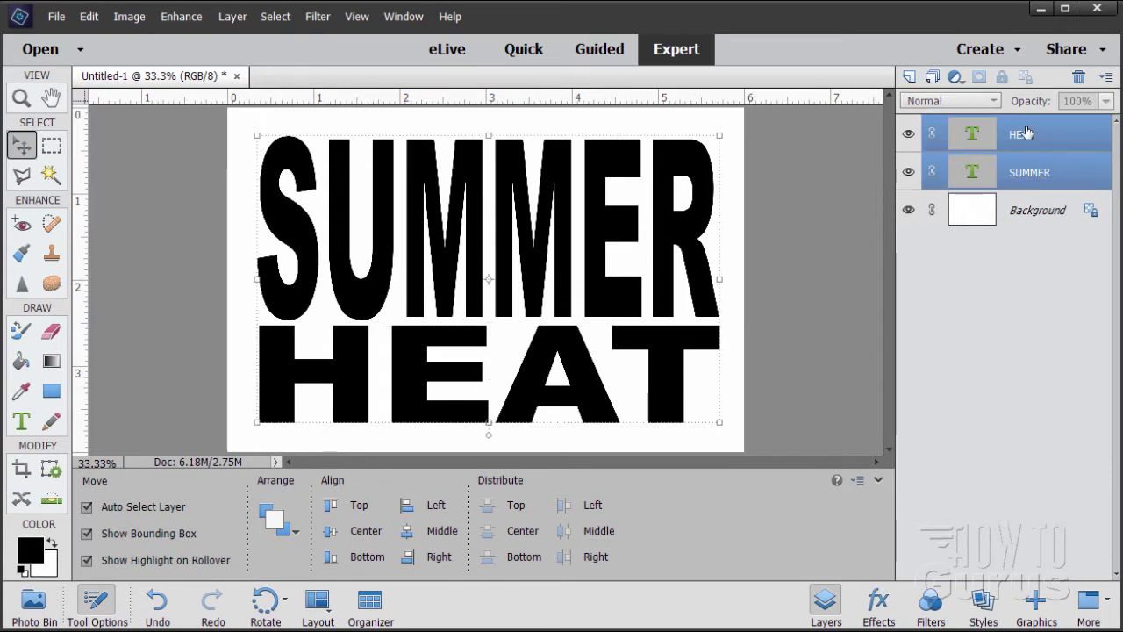
pyautogui.moveTo(1007, 144); pyautogui.dragTo(910, 77)
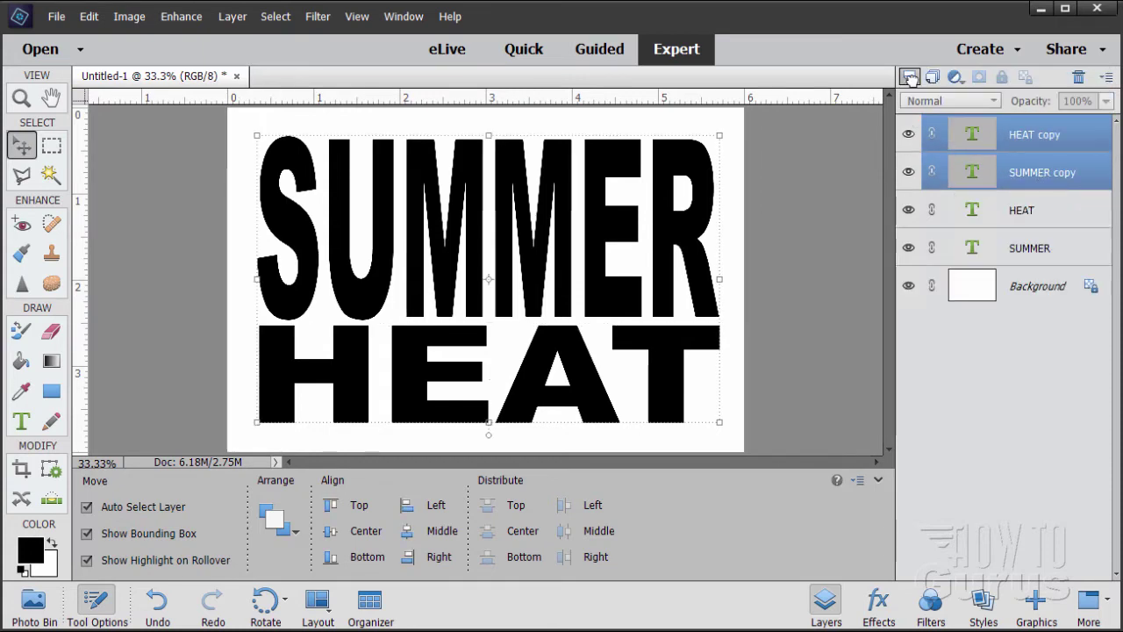
pyautogui.click(1058, 213)
pyautogui.click(909, 212)
pyautogui.click(908, 248)
pyautogui.click(1052, 257)
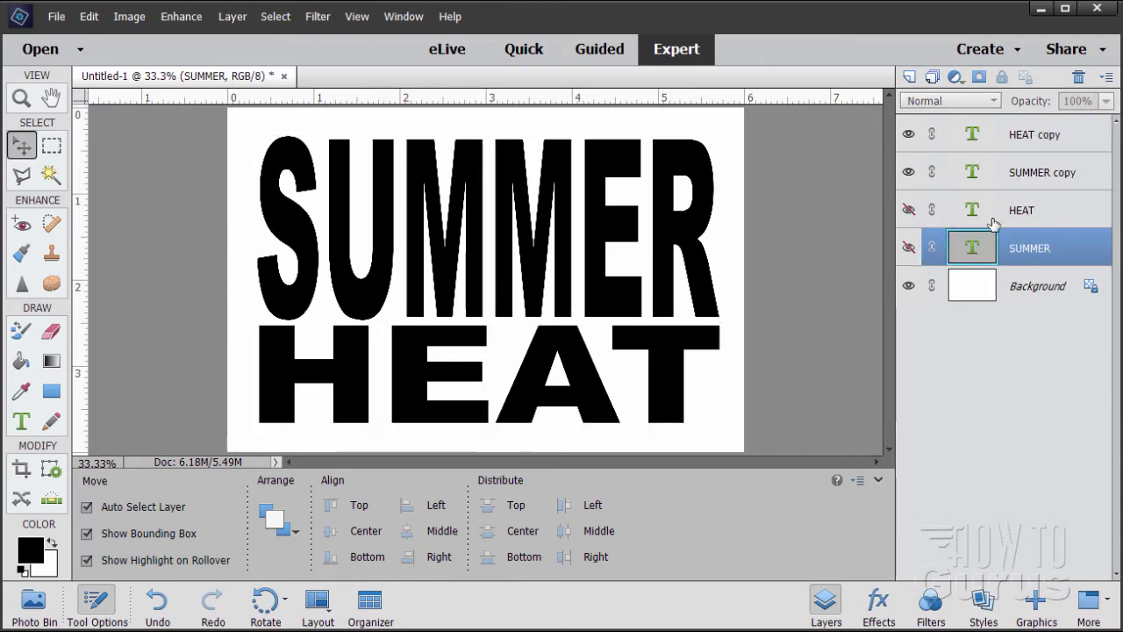
# Simplify the two copies and merge them into one layer.
pyautogui.click(1022, 140)
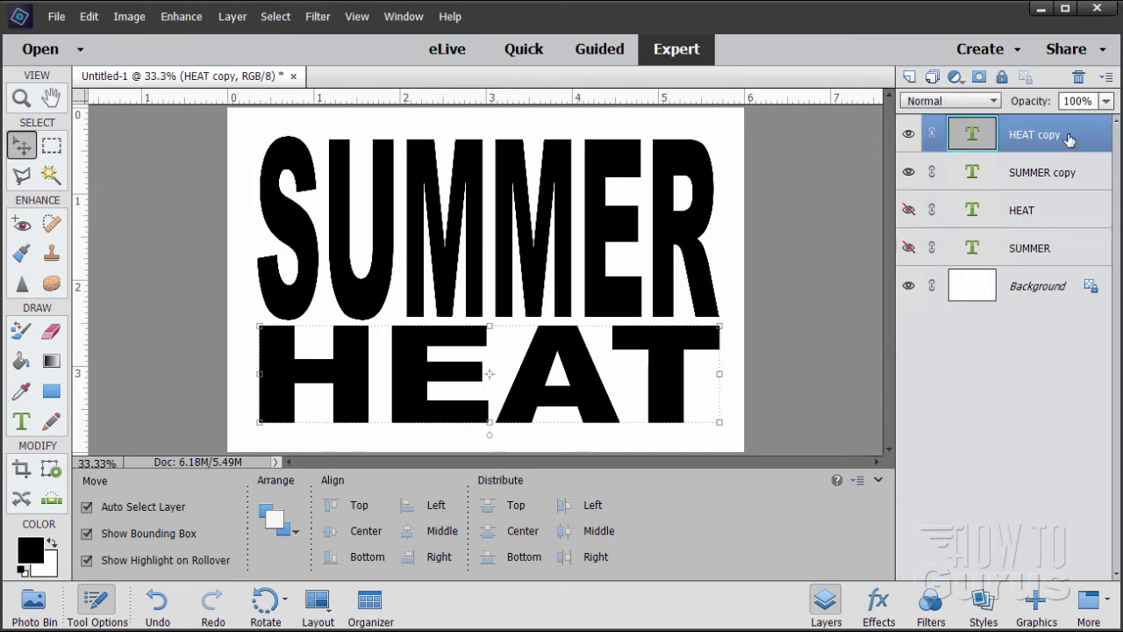
pyautogui.keyDown('ctrl'); pyautogui.click(1028, 180); pyautogui.keyUp('ctrl')
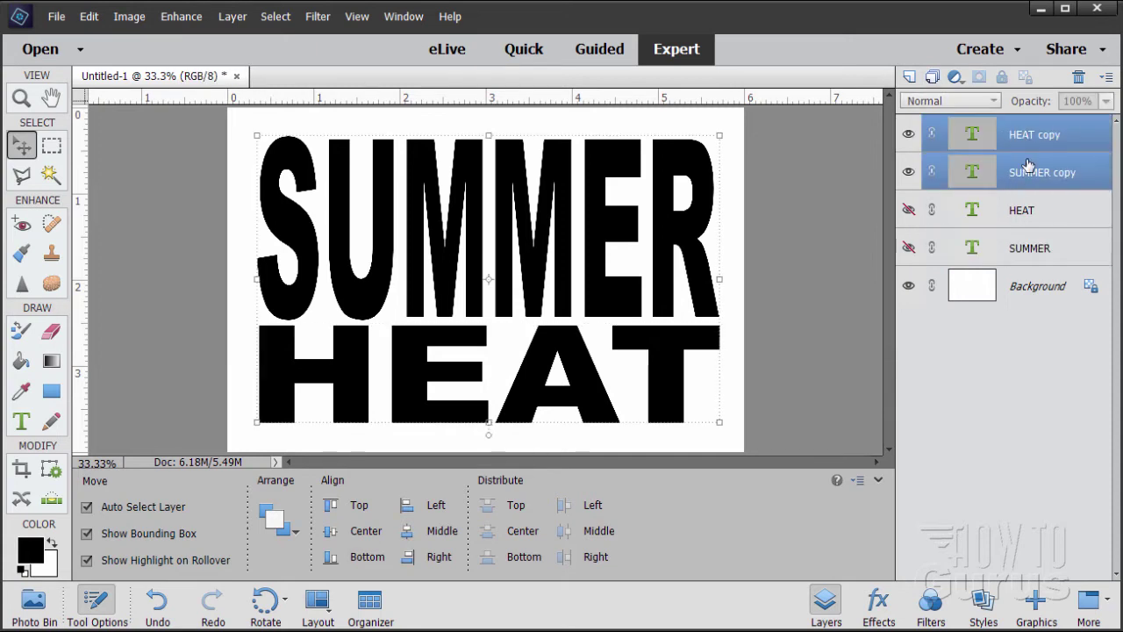
pyautogui.rightClick(1020, 141)
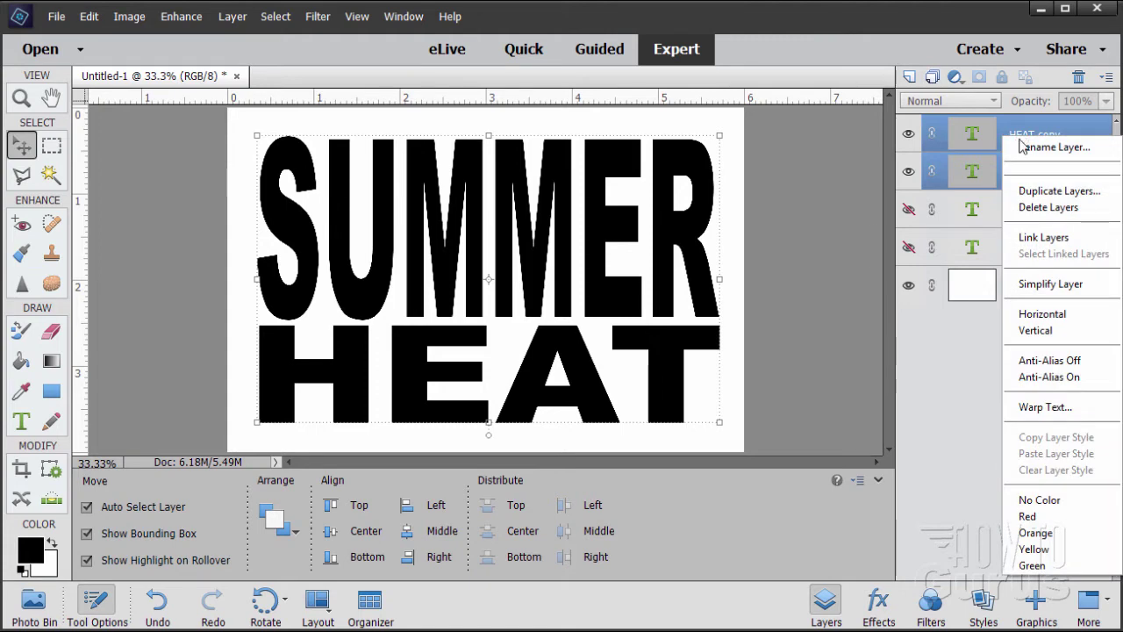
pyautogui.click(1024, 284)
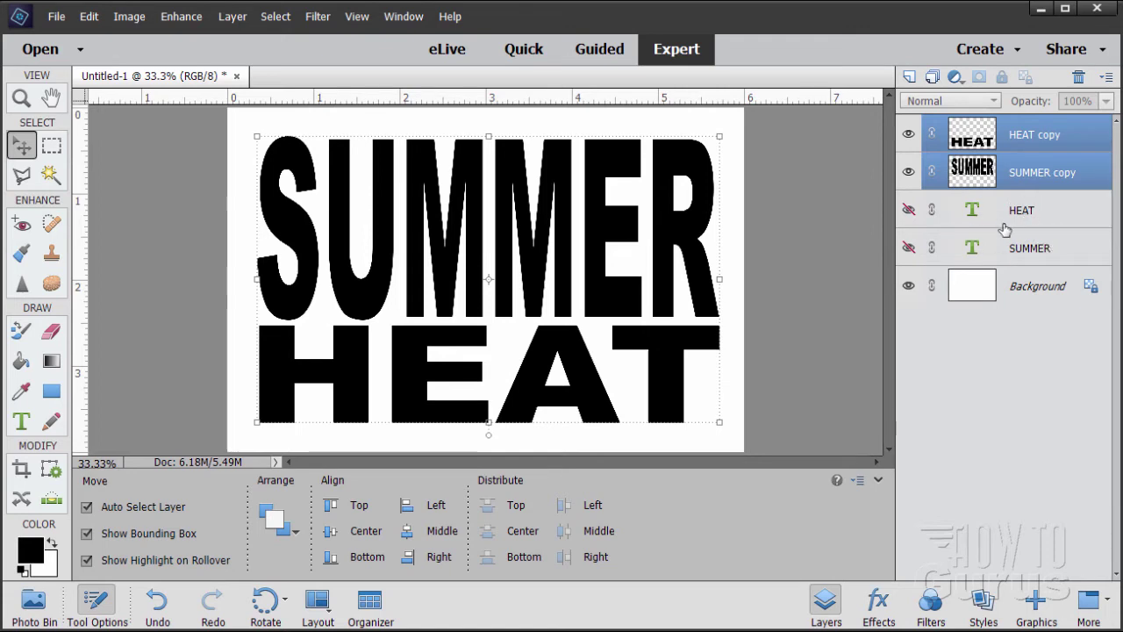
pyautogui.rightClick(1015, 142)
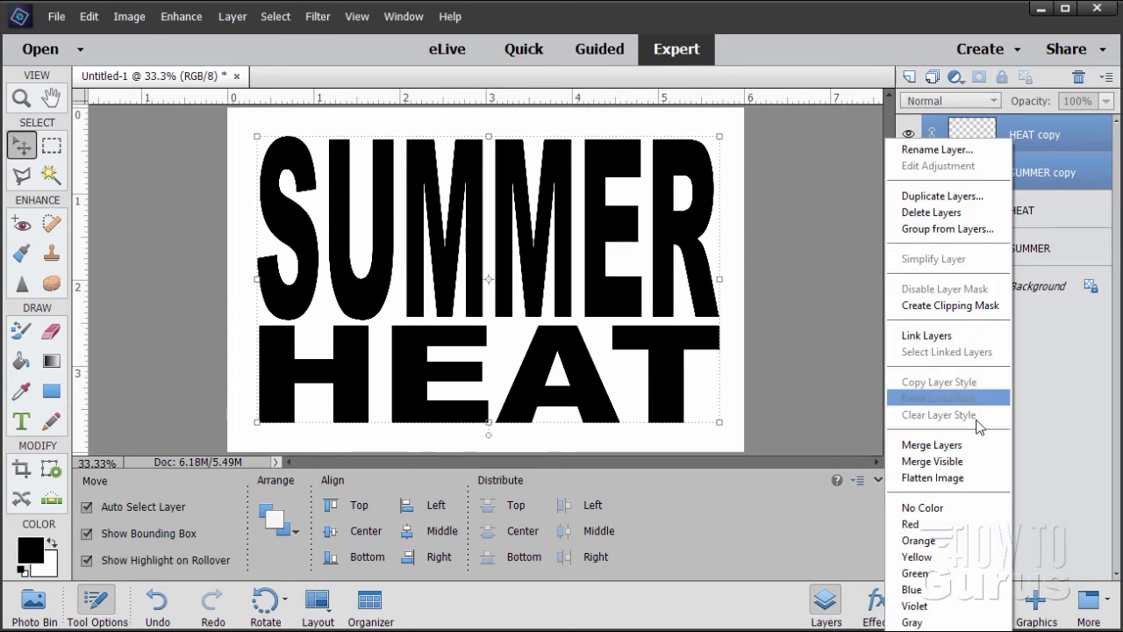
pyautogui.click(965, 445)
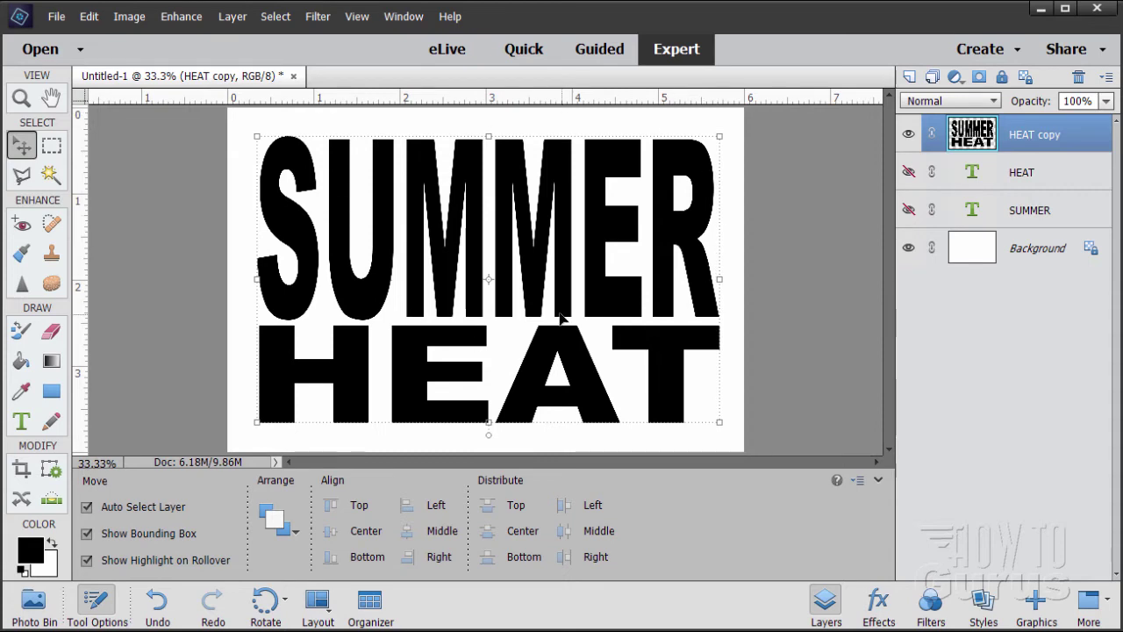
# Toggle the merged text layer's visibility and select the hidden HEAT and SUMMER layers.
pyautogui.click(909, 134)
pyautogui.click(909, 134)
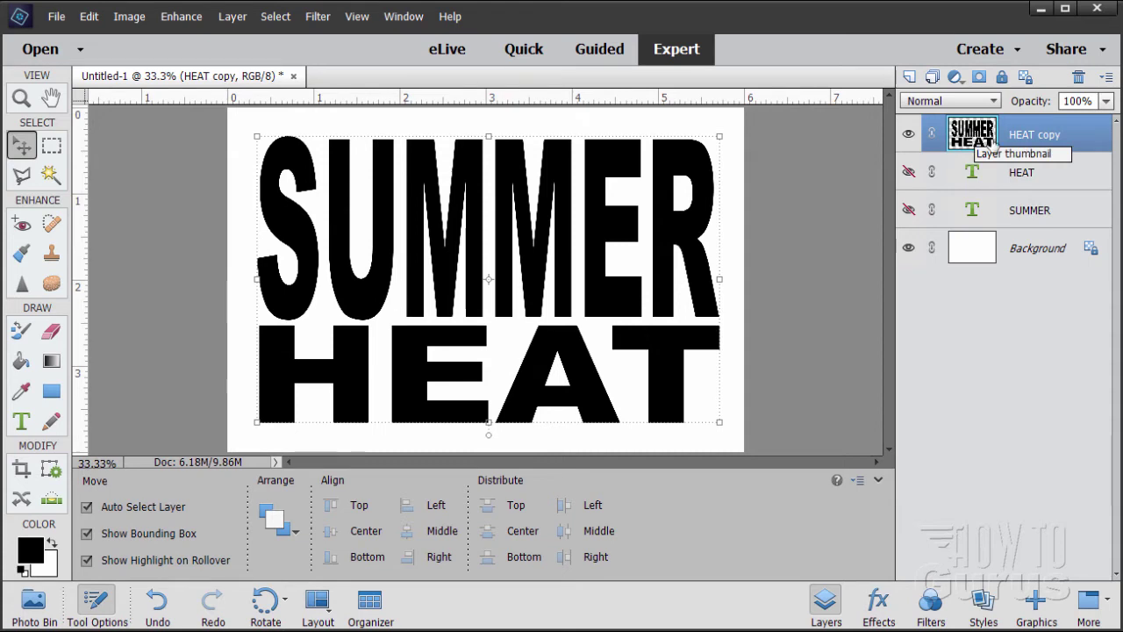
pyautogui.click(1036, 182)
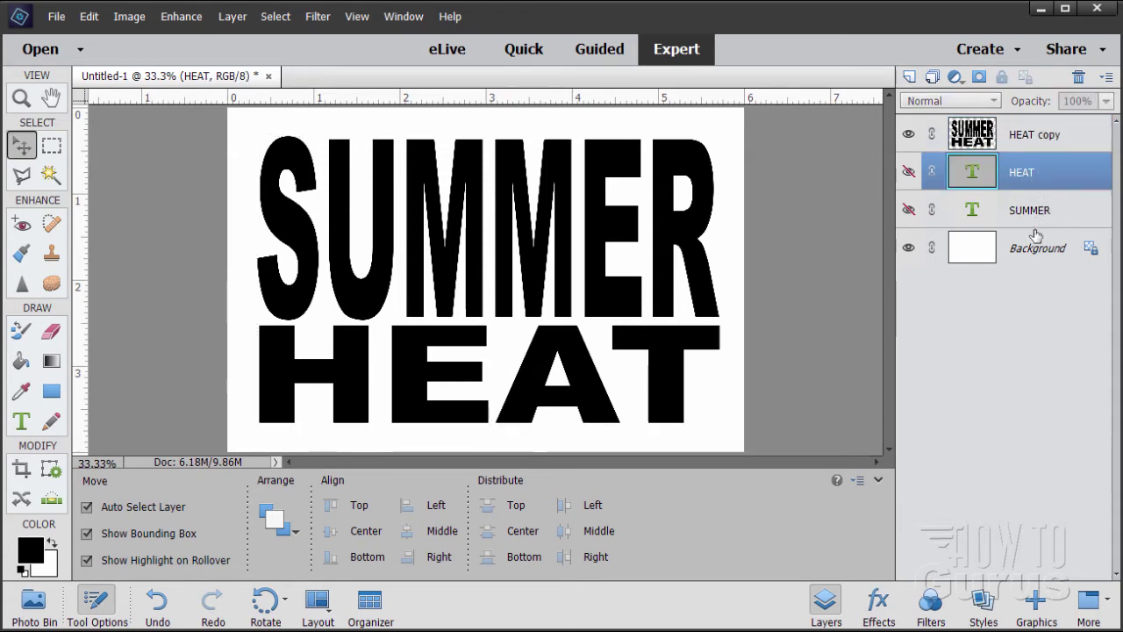
pyautogui.click(1035, 219)
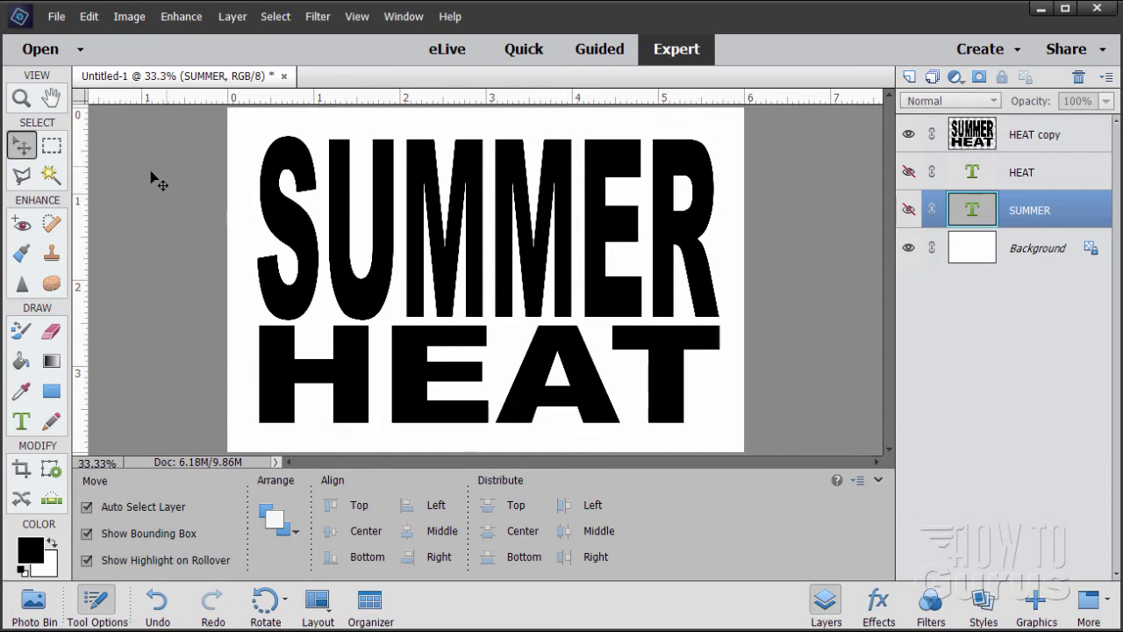
# Place fishing-164977_1280.jpg from Pictures and commit it across the canvas.
pyautogui.click(57, 17)
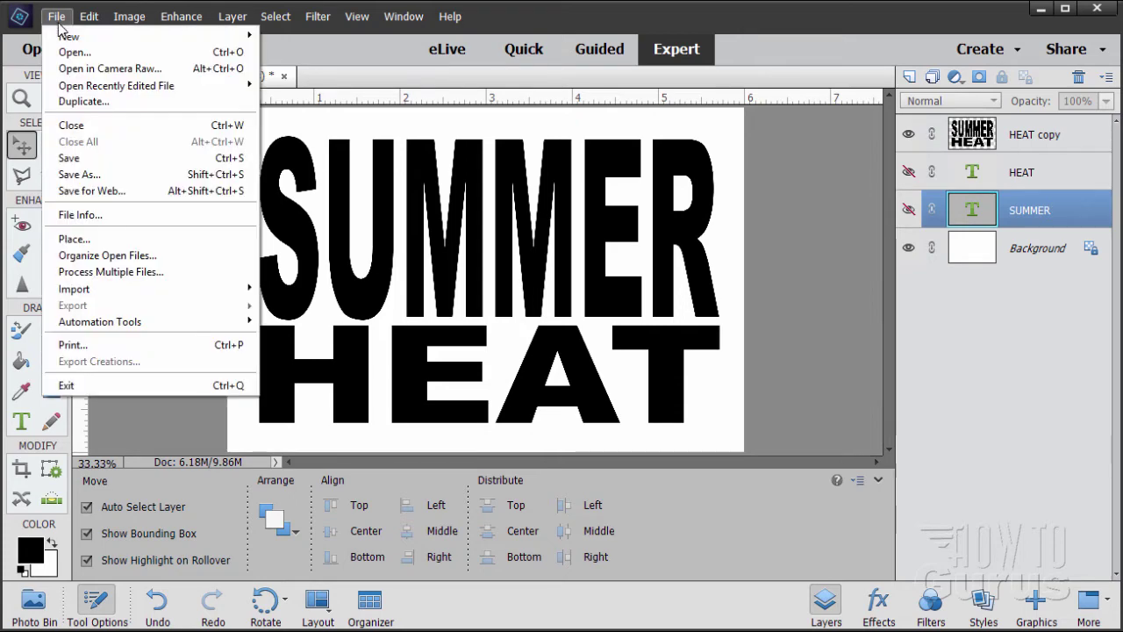
pyautogui.click(74, 238)
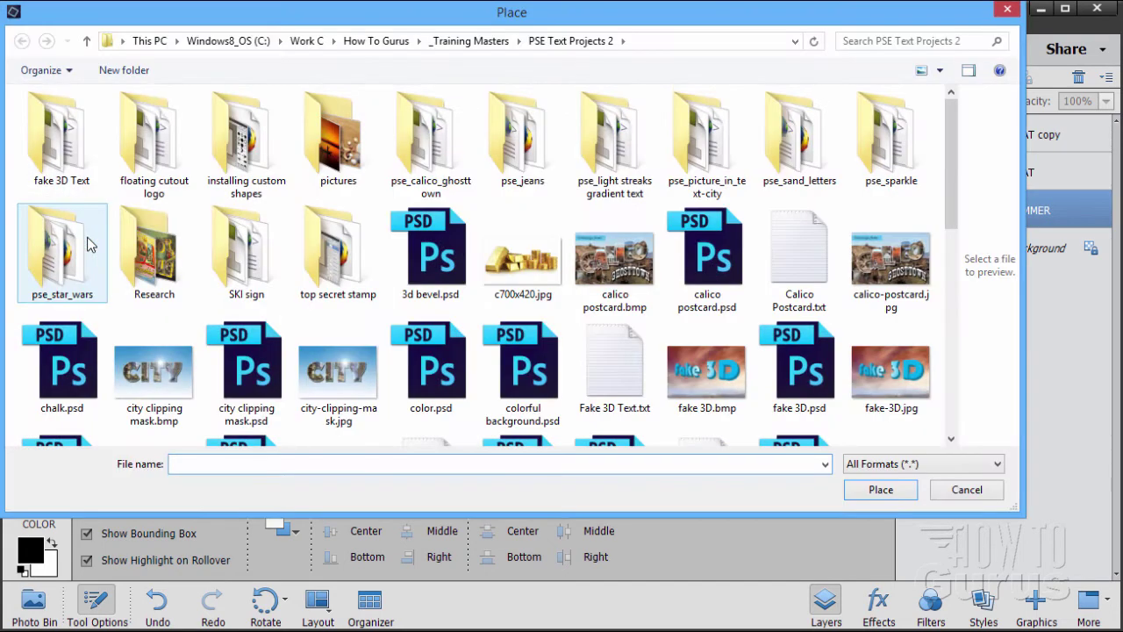
pyautogui.doubleClick(350, 175)
pyautogui.click(173, 143)
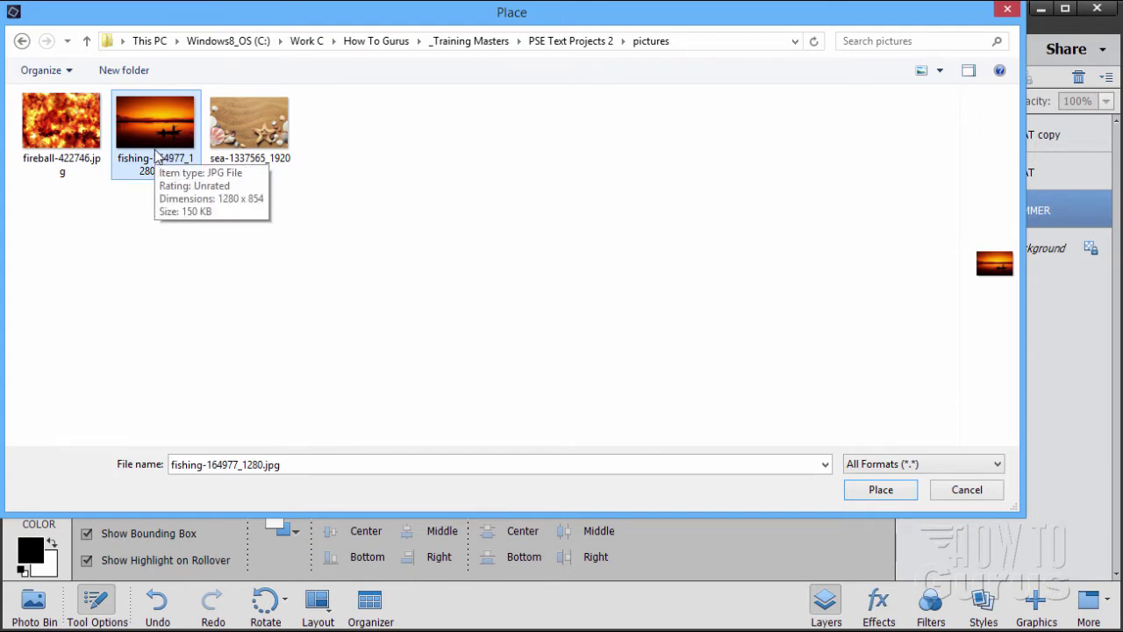
pyautogui.click(869, 490)
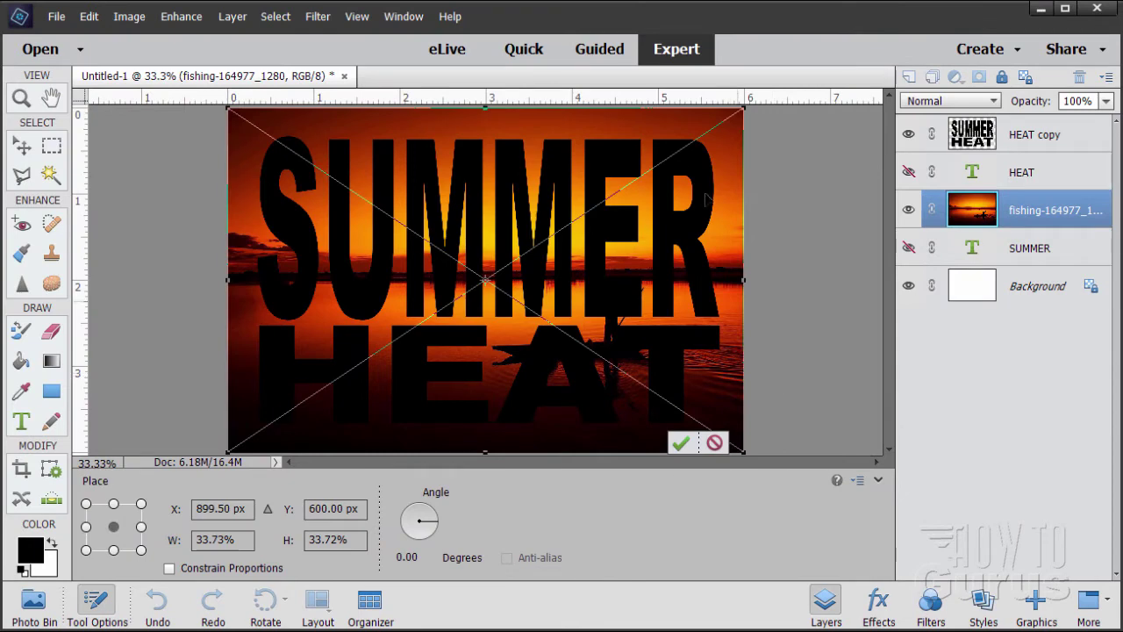
pyautogui.click(681, 443)
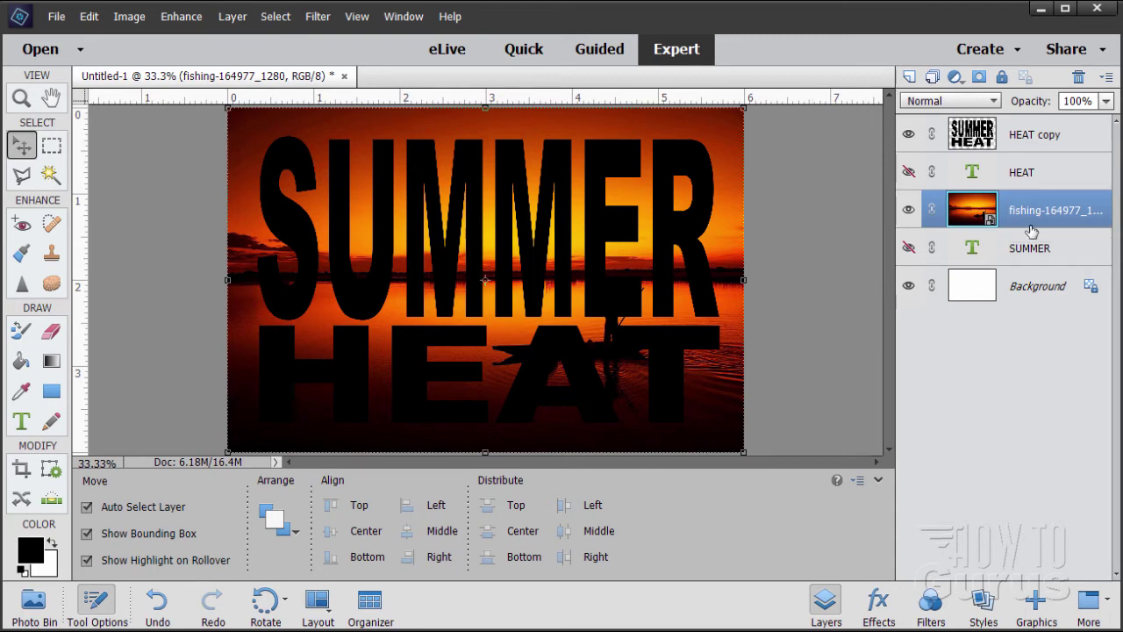
pyautogui.click(1041, 147)
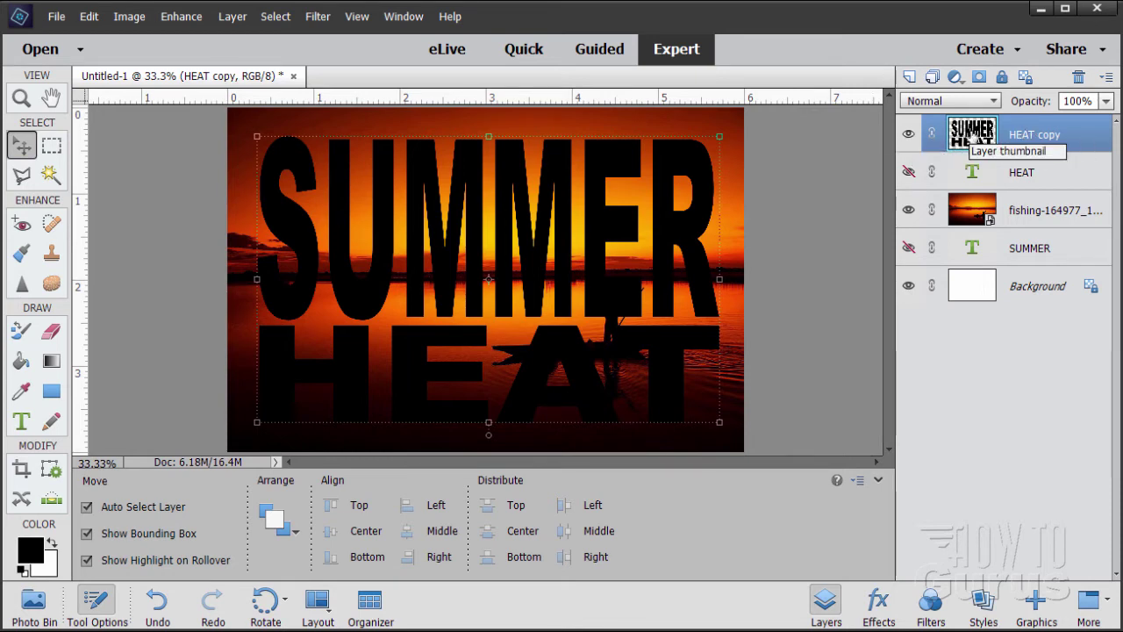
# Duplicate the merged HEAT copy layer and rename the duplicate 'Outline 1'.
pyautogui.moveTo(972, 132); pyautogui.dragTo(910, 77)
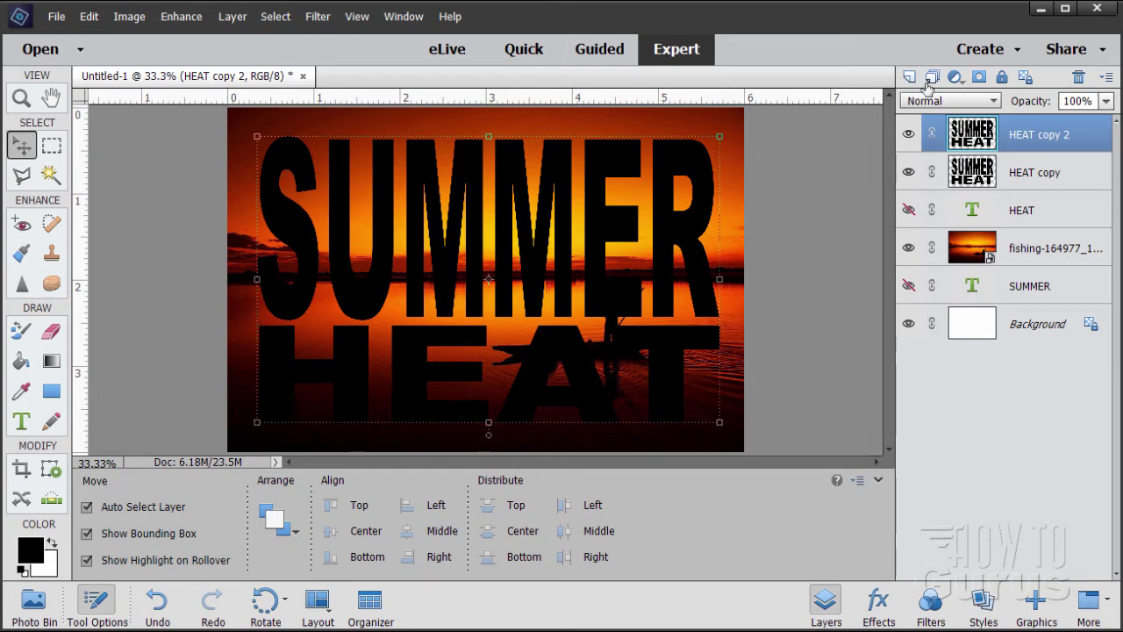
pyautogui.doubleClick(1029, 136)
pyautogui.write('Outline 1')
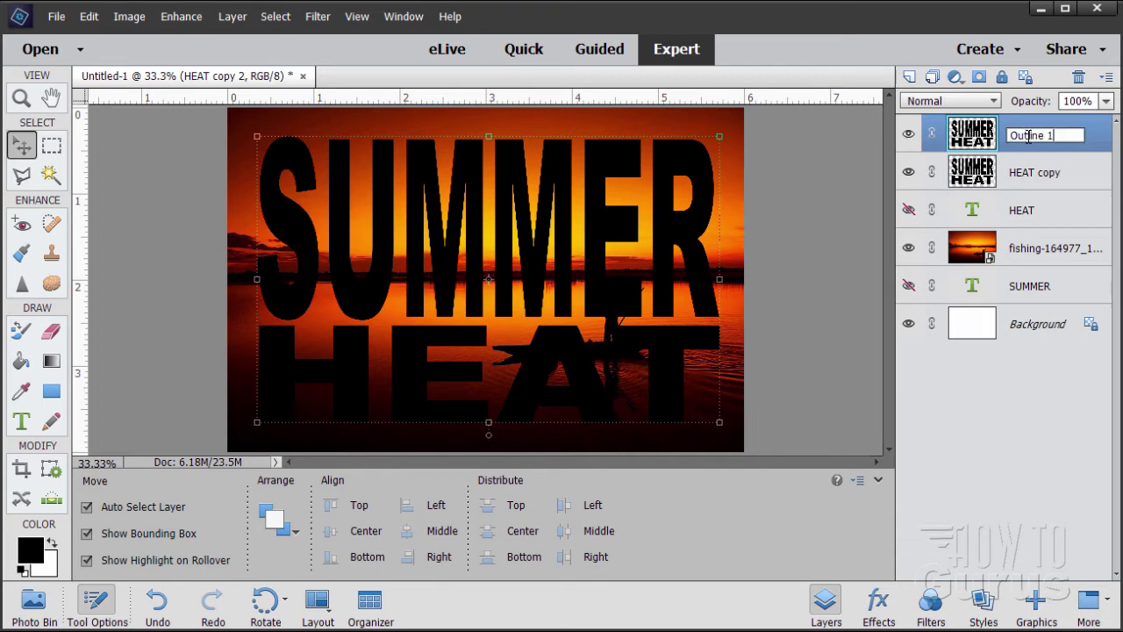
pyautogui.click(1085, 149)
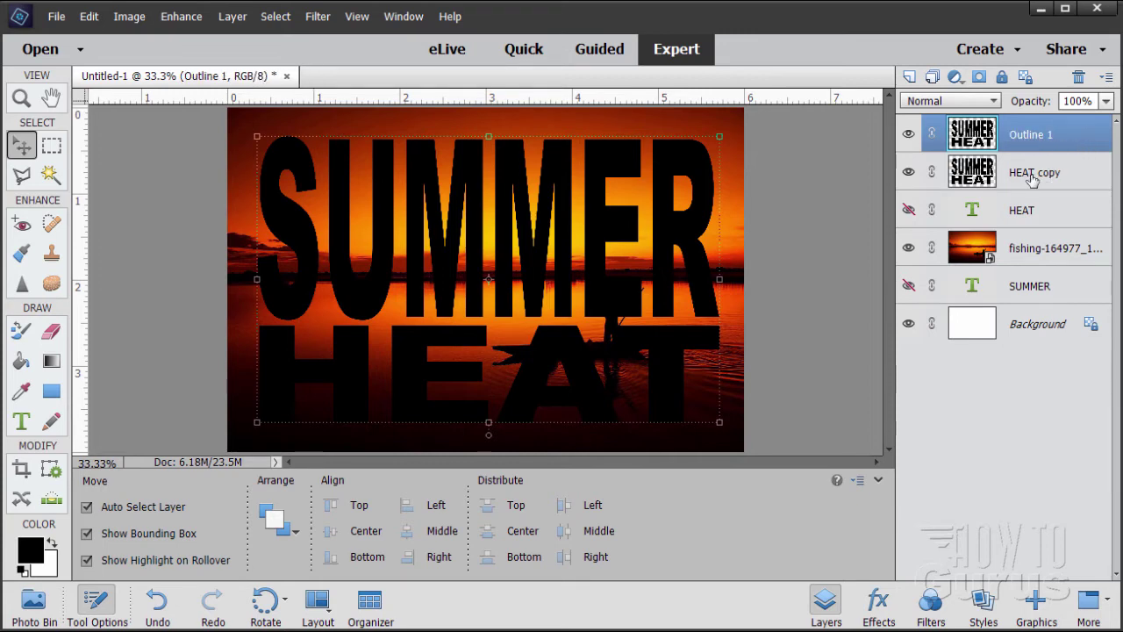
# Rename the original HEAT copy layer to 'Text'.
pyautogui.doubleClick(1032, 174)
pyautogui.write('Text')
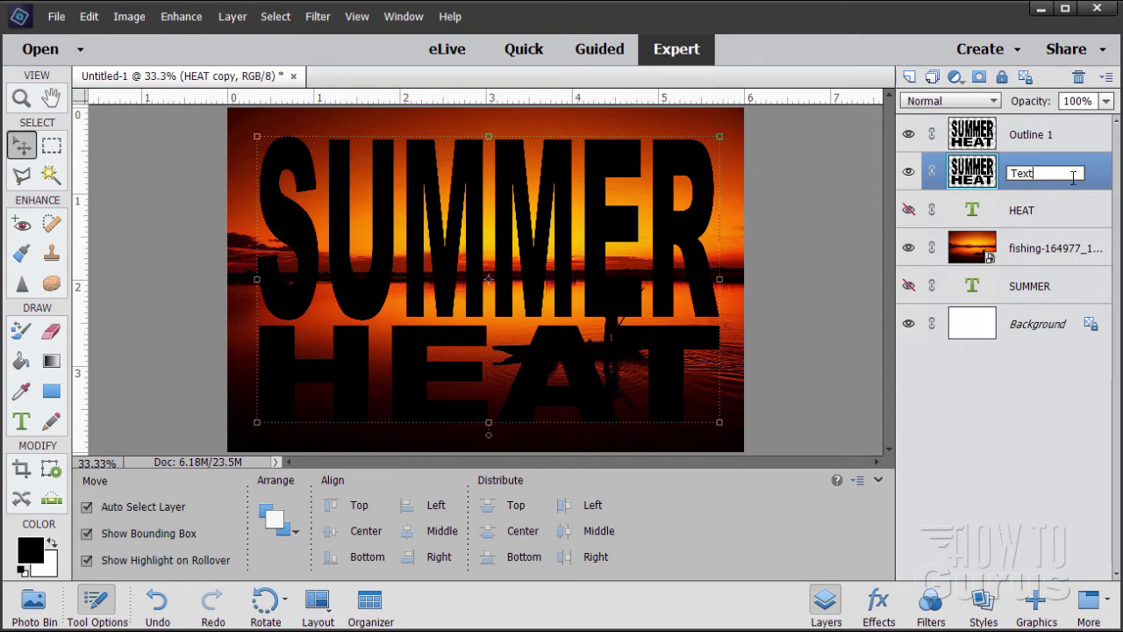
pyautogui.click(1079, 141)
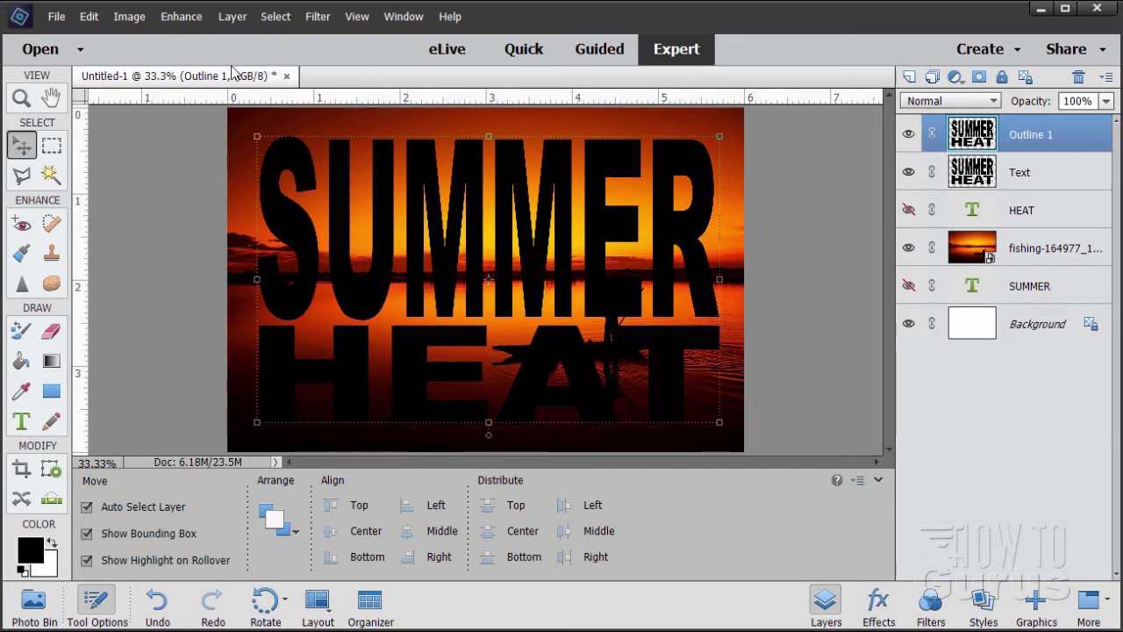
# Enable a white Stroke in Outline 1's Style Settings.
pyautogui.click(232, 23)
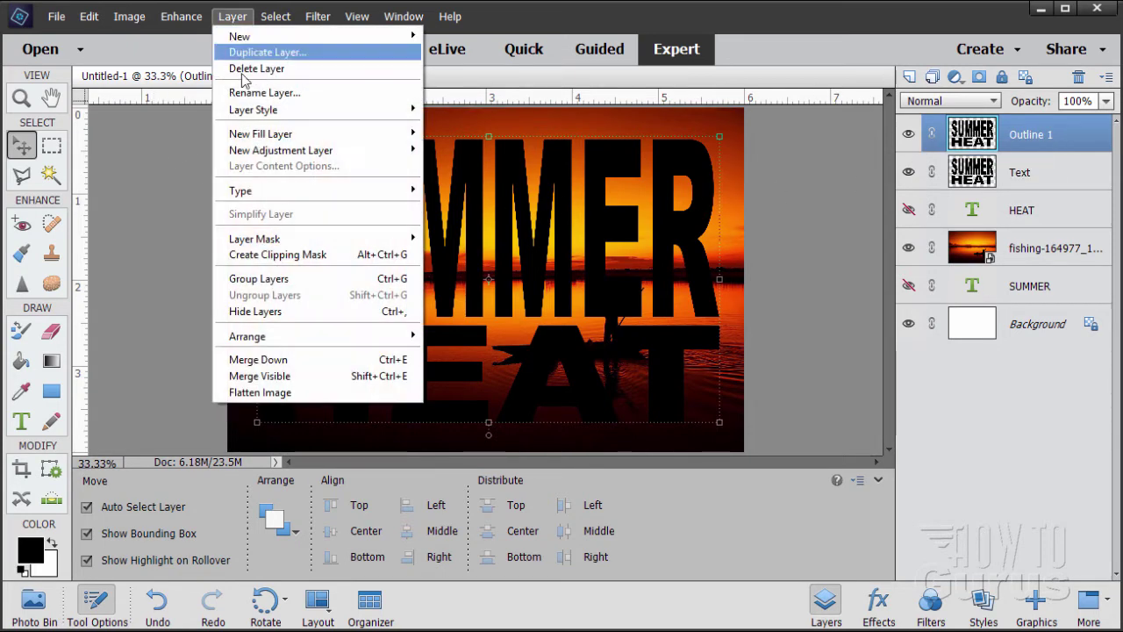
pyautogui.moveTo(258, 111)
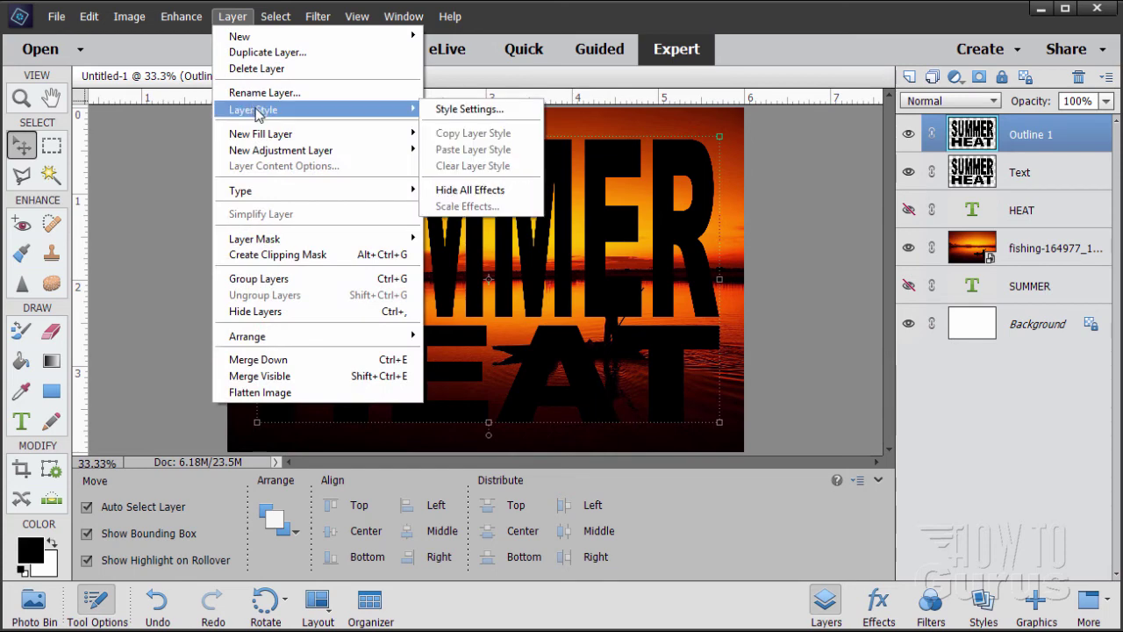
pyautogui.click(464, 108)
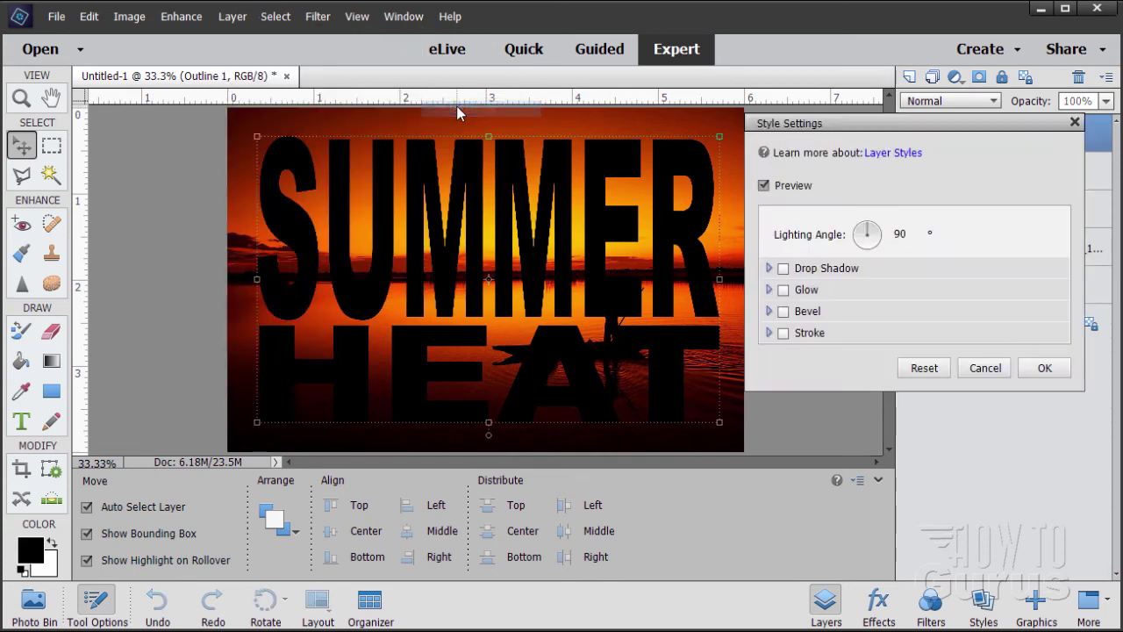
pyautogui.click(785, 334)
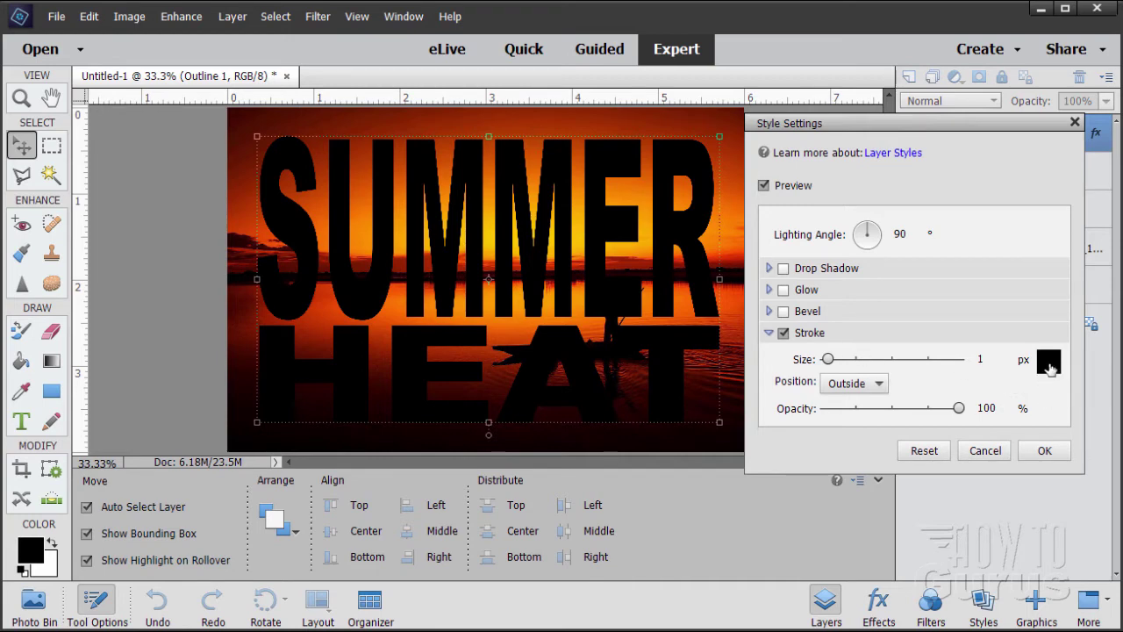
pyautogui.click(1047, 367)
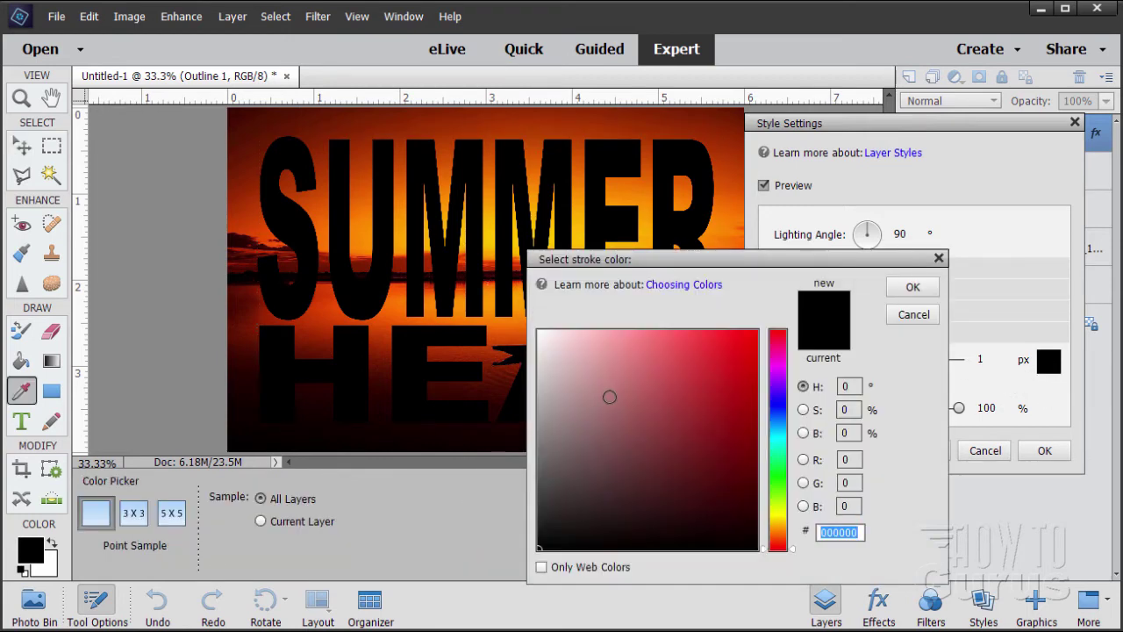
pyautogui.moveTo(609, 397); pyautogui.dragTo(533, 326)
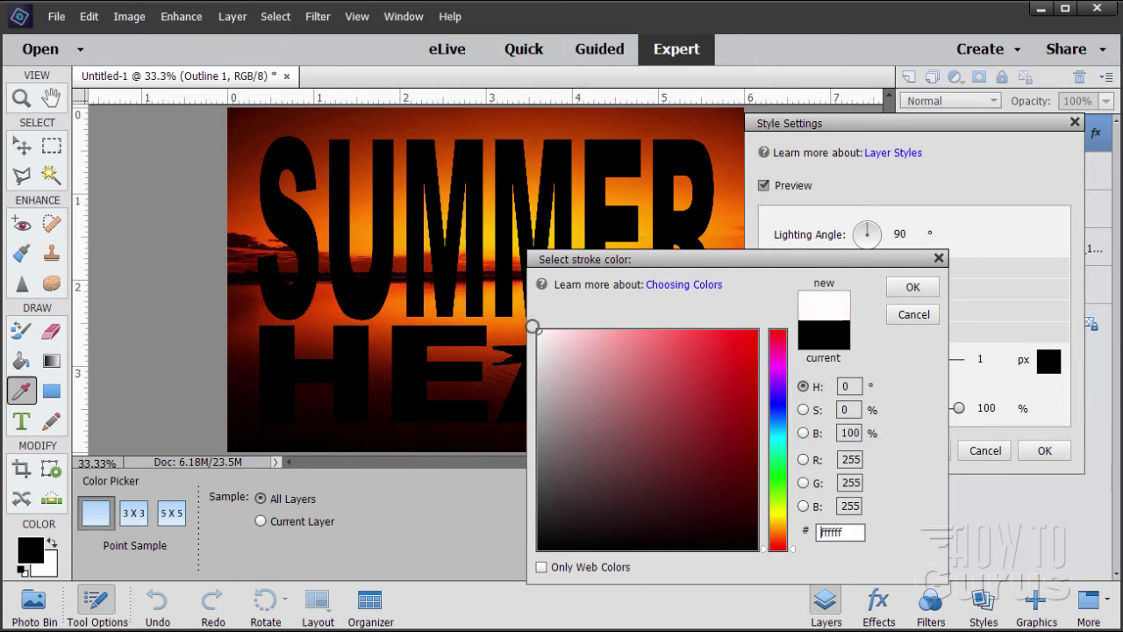
pyautogui.click(911, 289)
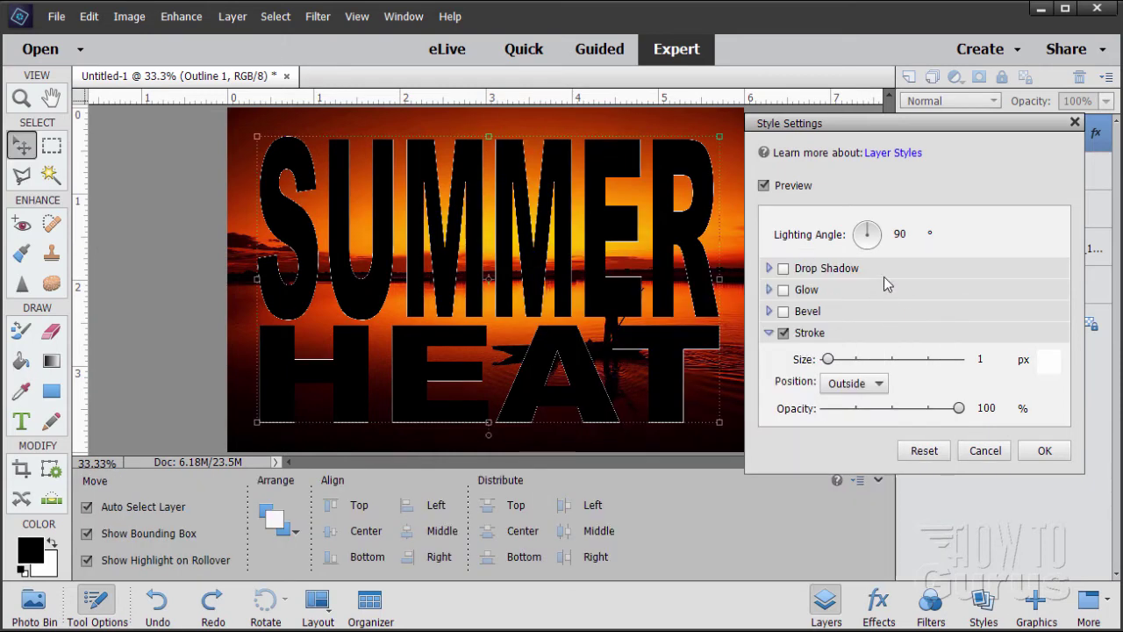
# Set the stroke position to Outside.
pyautogui.click(867, 395)
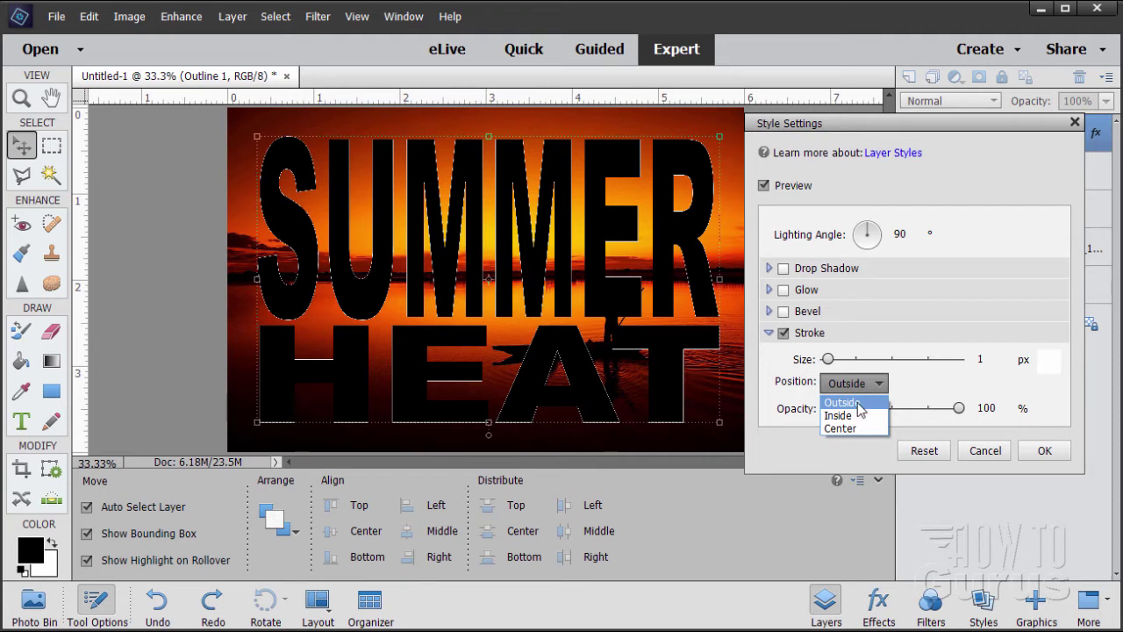
pyautogui.click(859, 416)
pyautogui.click(856, 383)
pyautogui.click(847, 370)
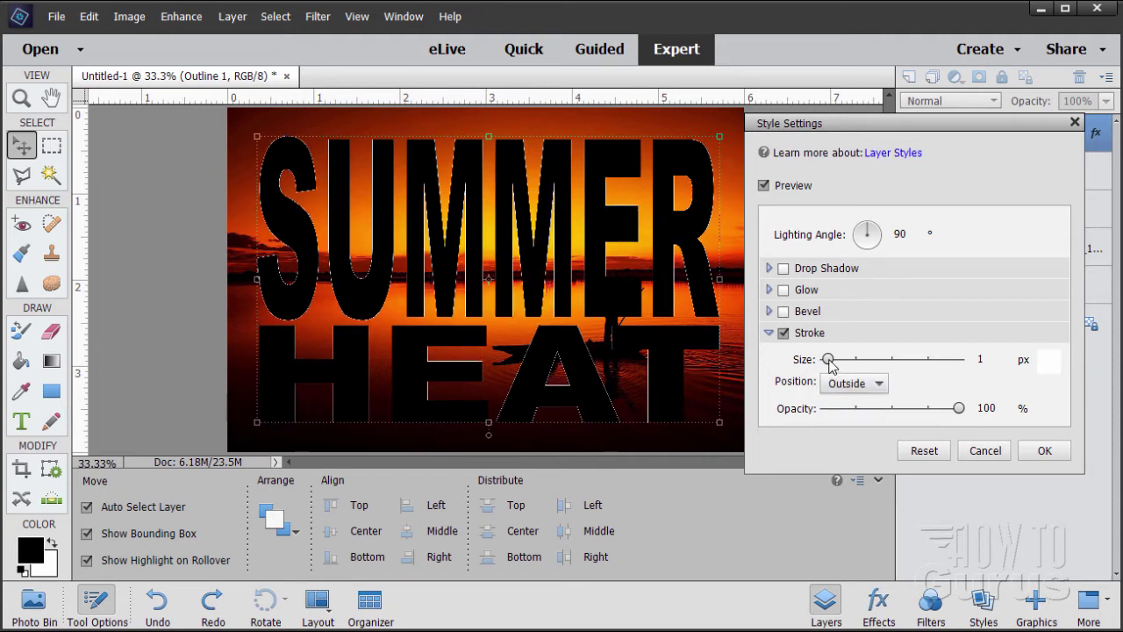
# Widen Outline 1's white stroke, overshooting to 43 px, then settle on 32 px and apply.
pyautogui.moveTo(830, 365); pyautogui.dragTo(840, 366)
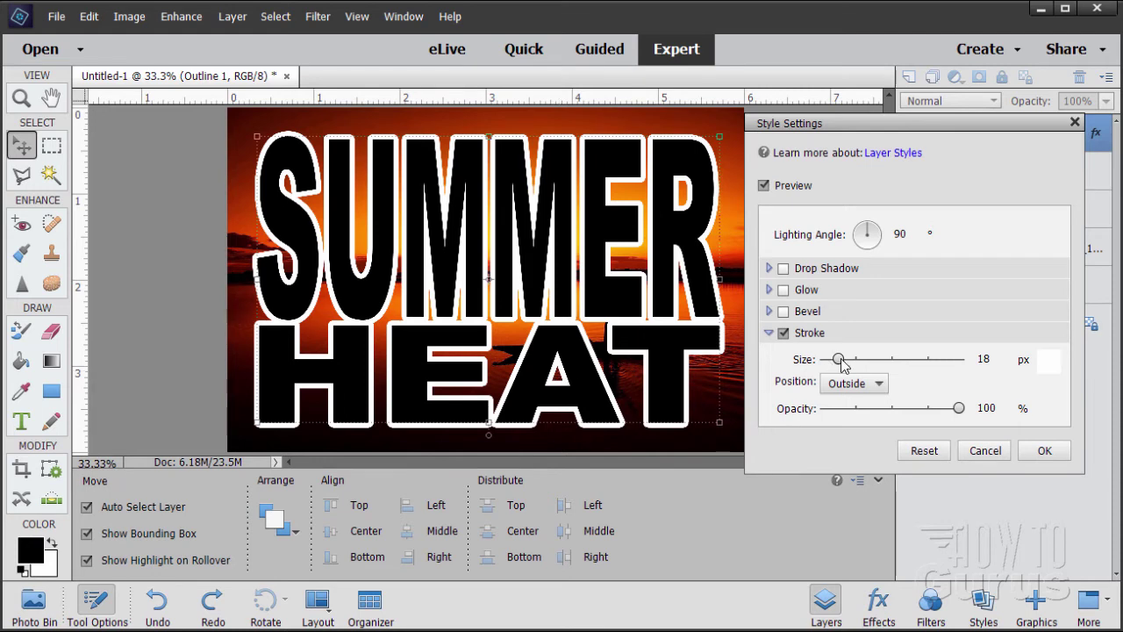
pyautogui.moveTo(834, 360); pyautogui.dragTo(844, 365)
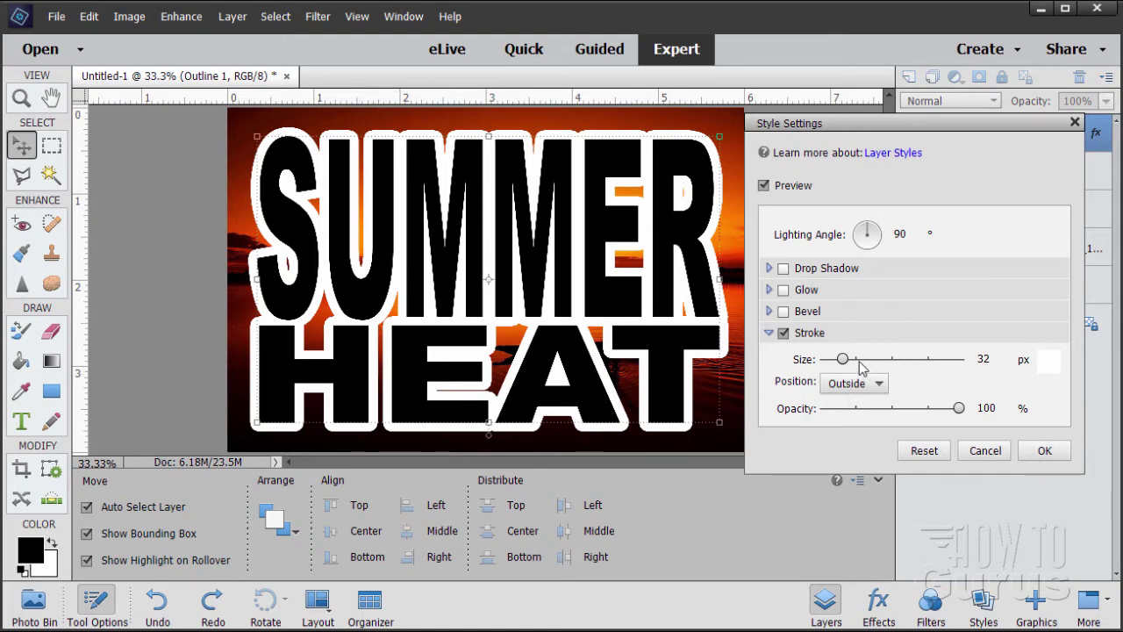
pyautogui.click(847, 361)
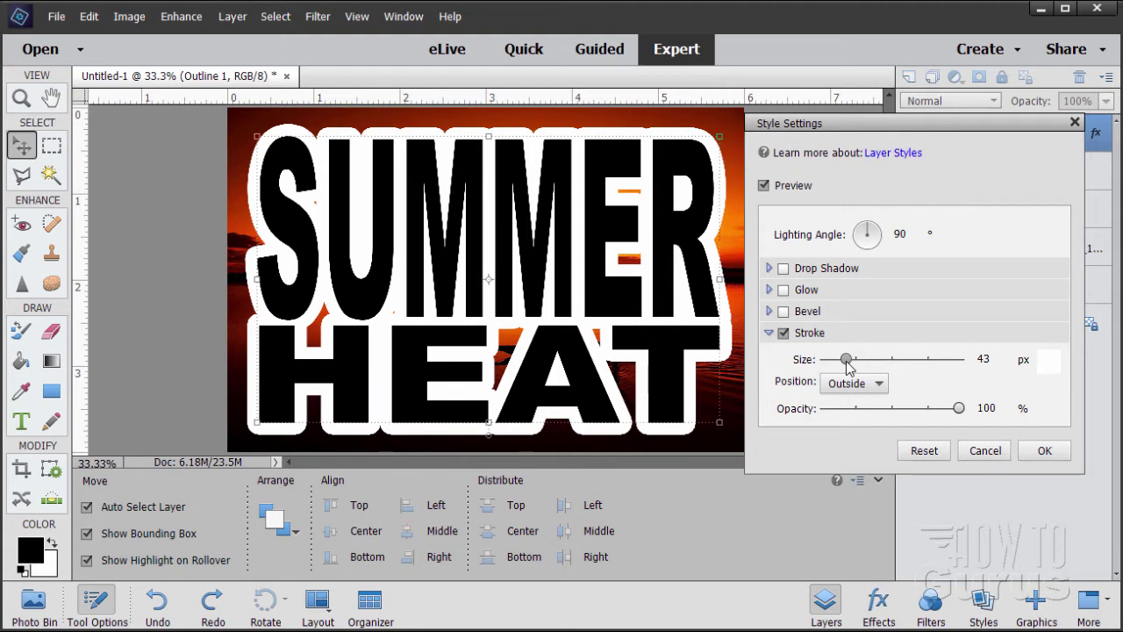
pyautogui.moveTo(848, 360); pyautogui.dragTo(843, 362)
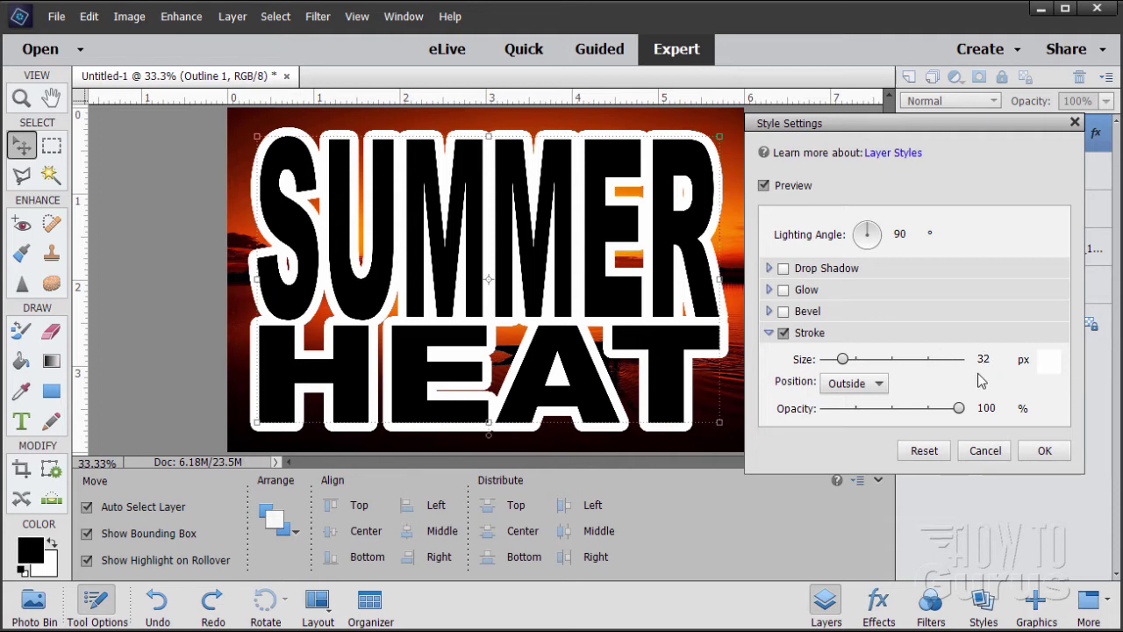
pyautogui.click(1044, 451)
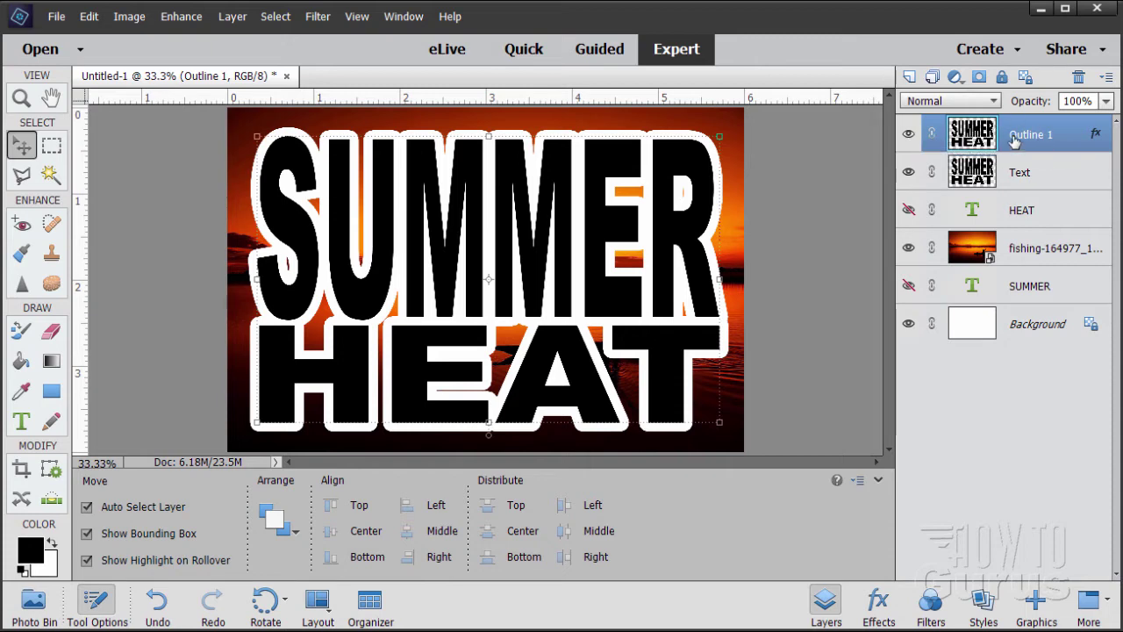
# Hide the Text layer and simplify Outline 1 into editable pixels.
pyautogui.click(909, 172)
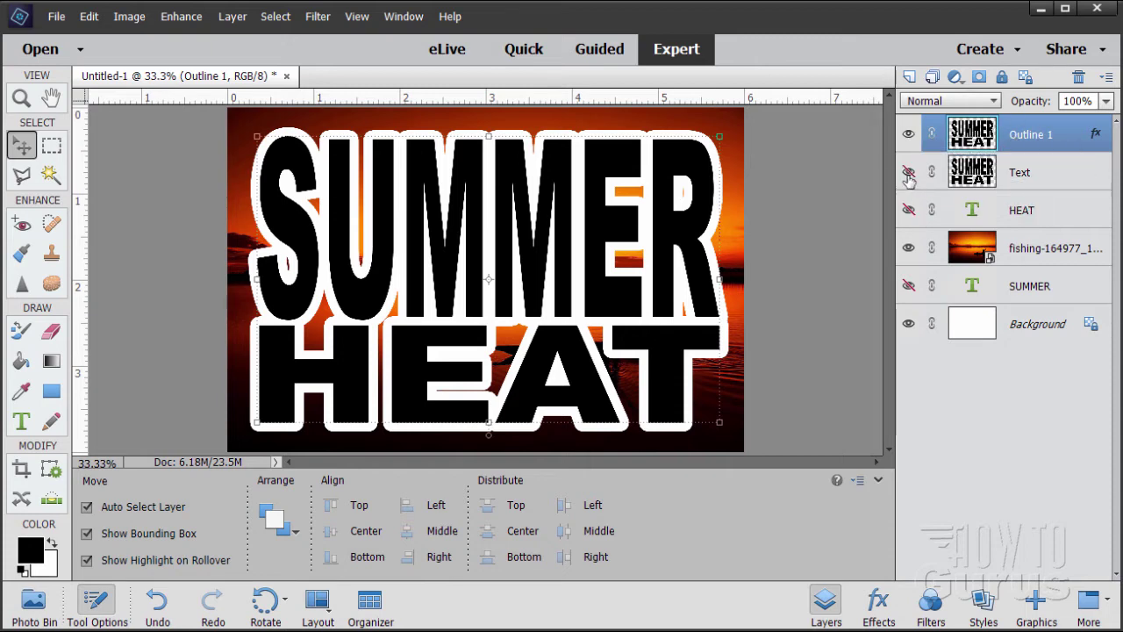
pyautogui.rightClick(1032, 140)
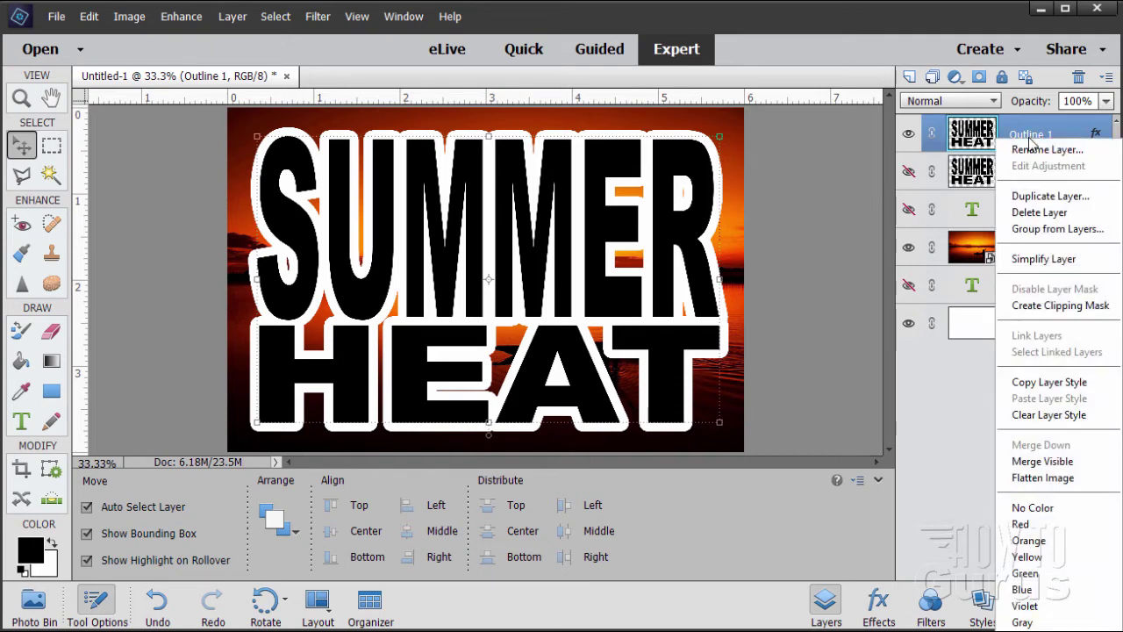
pyautogui.click(1041, 259)
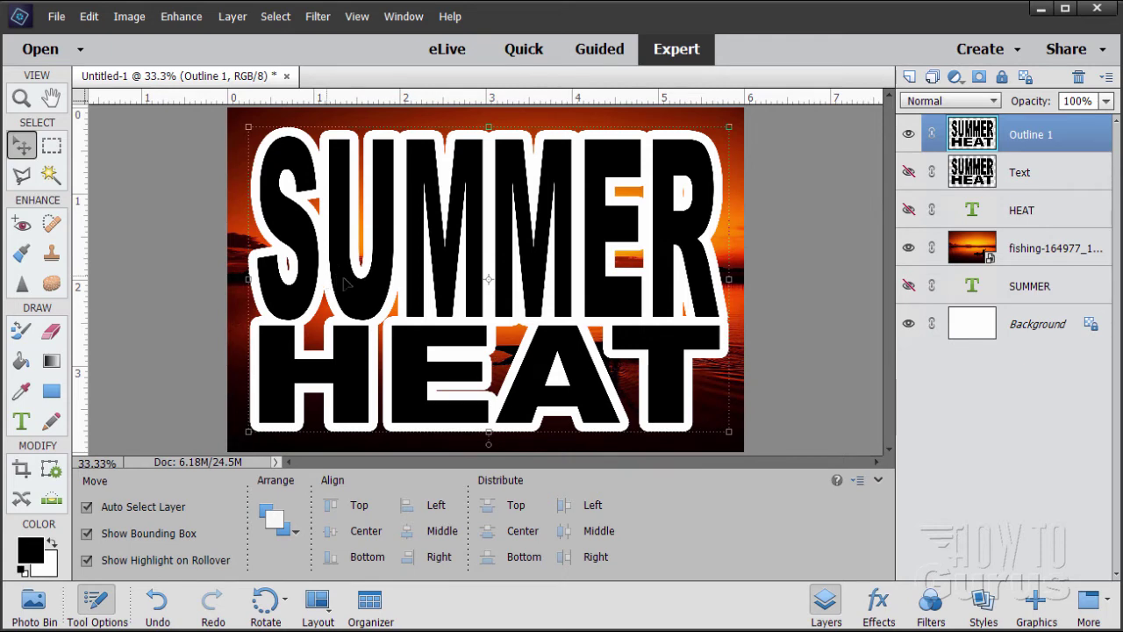
# Magic-wand the black letter fill on Outline 1, delete it, and deselect.
pyautogui.click(50, 174)
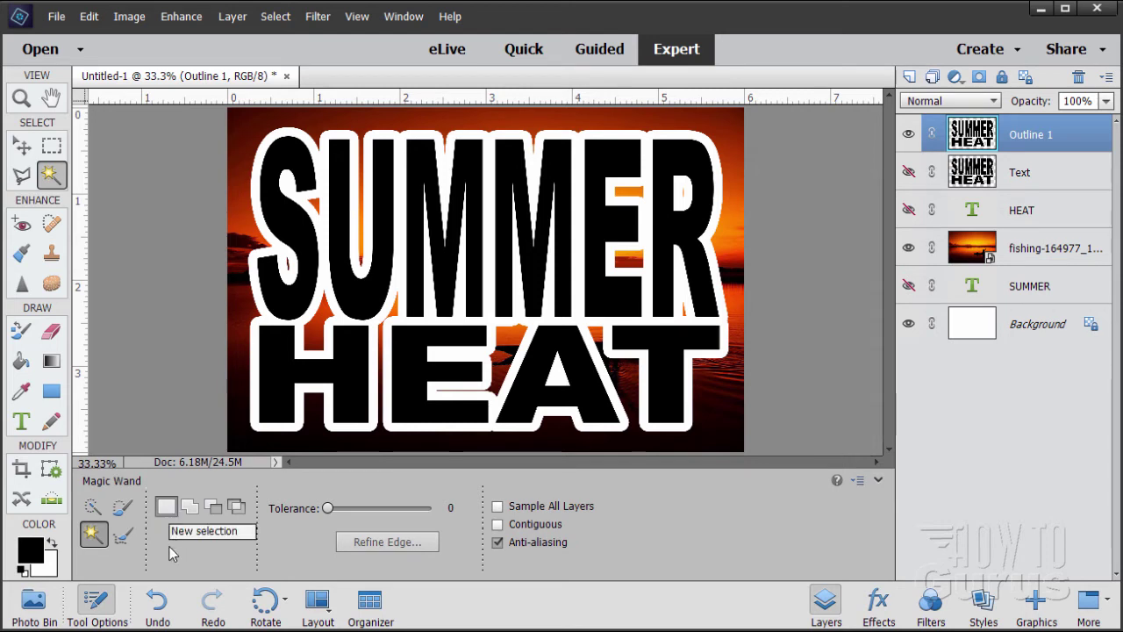
pyautogui.click(354, 369)
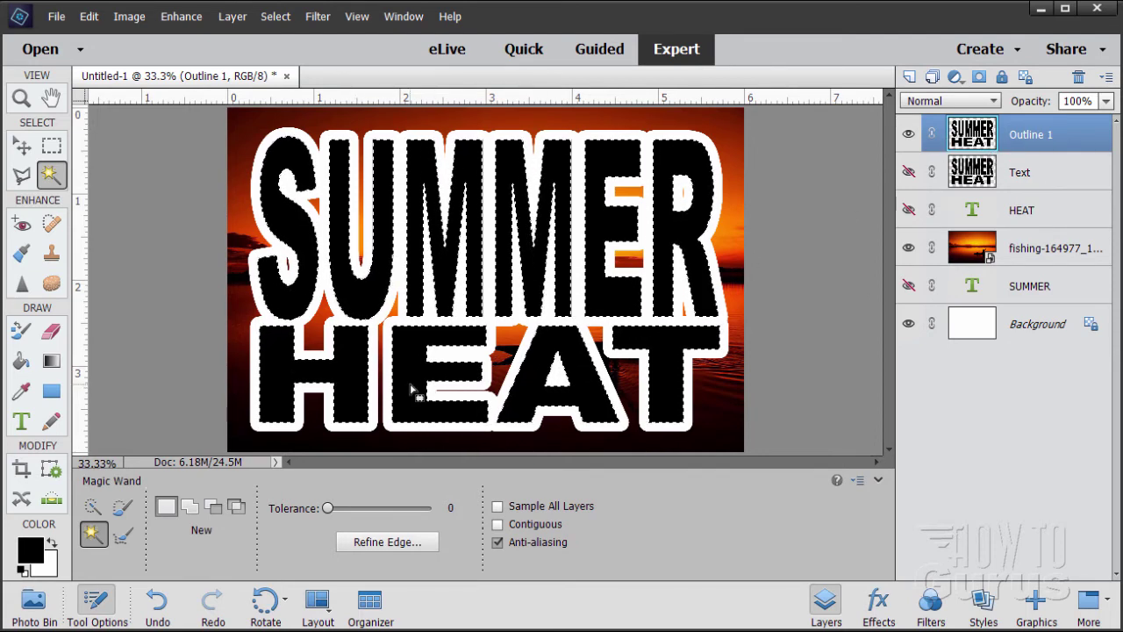
pyautogui.press('Delete')
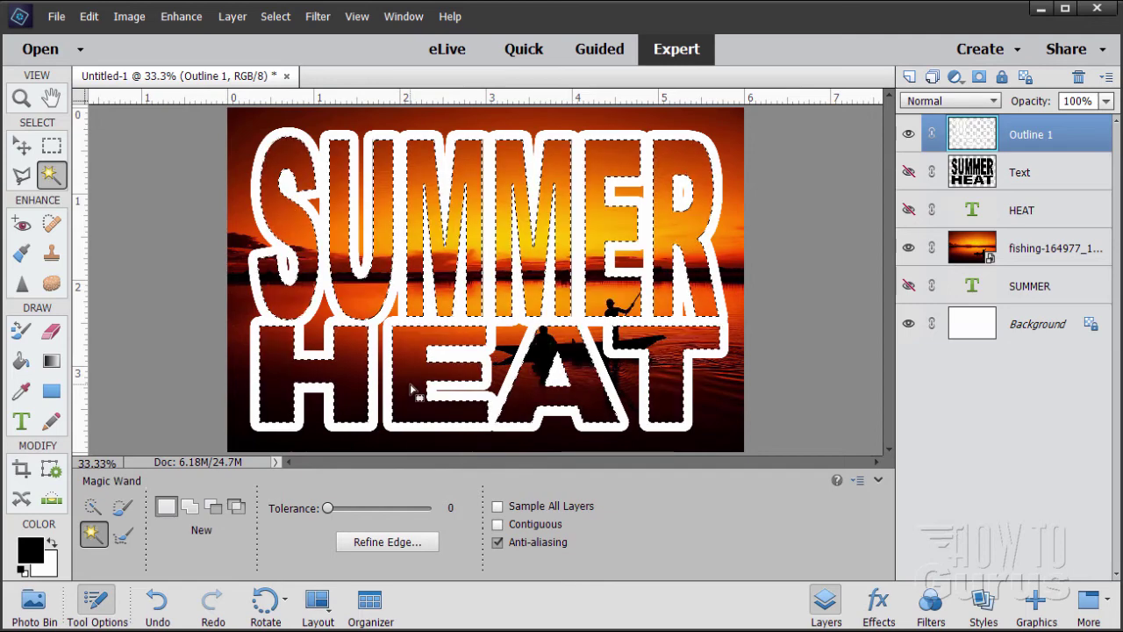
pyautogui.click(275, 17)
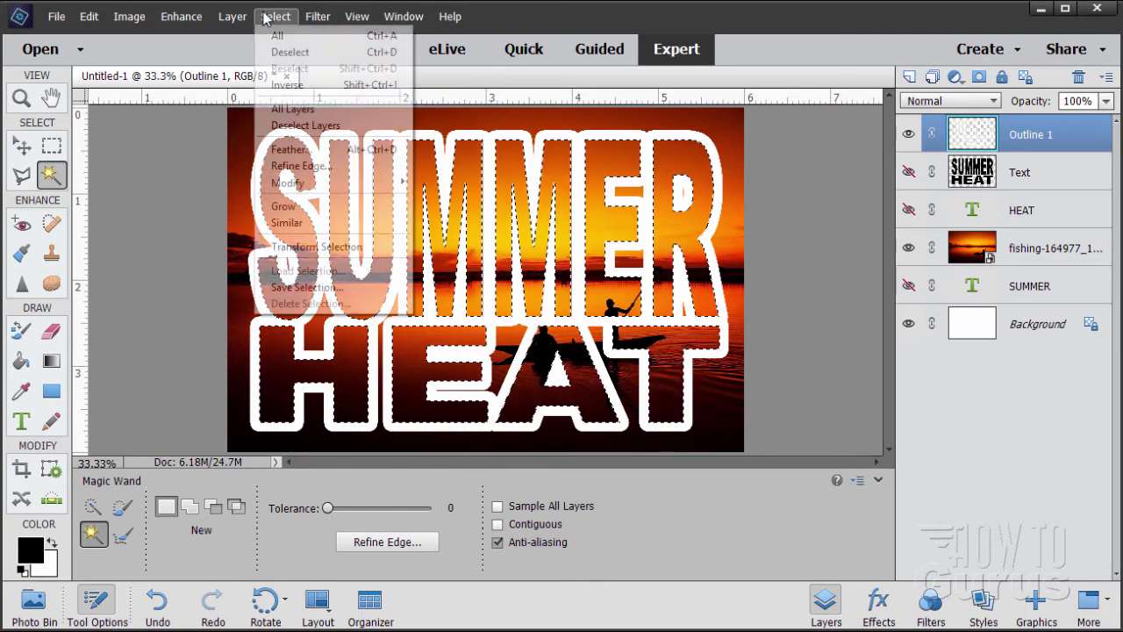
pyautogui.click(290, 51)
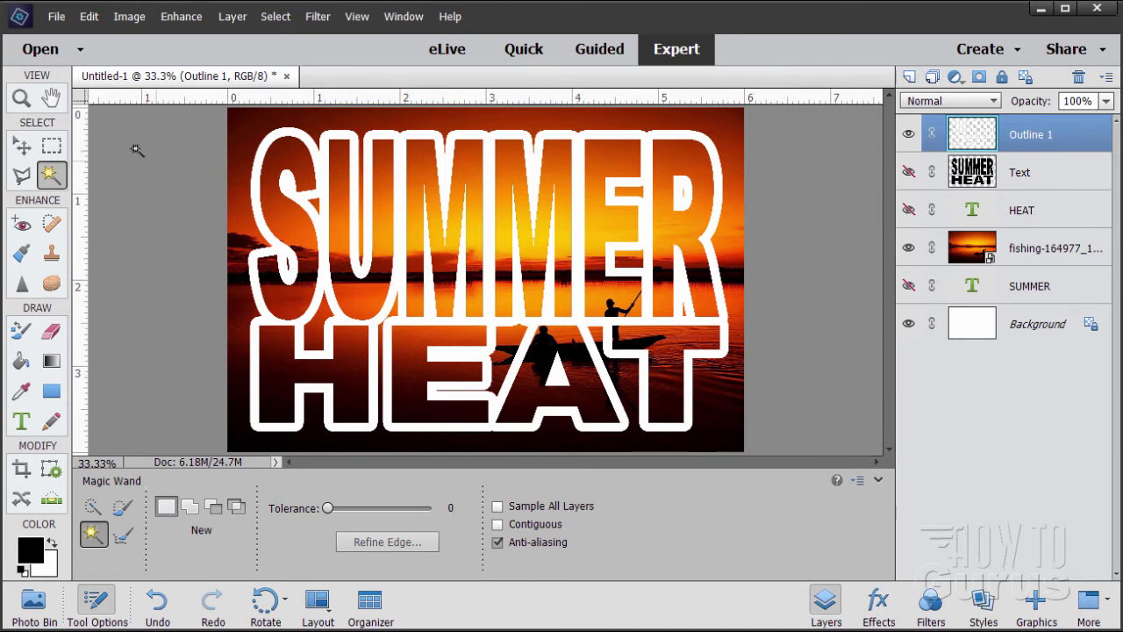
pyautogui.click(21, 145)
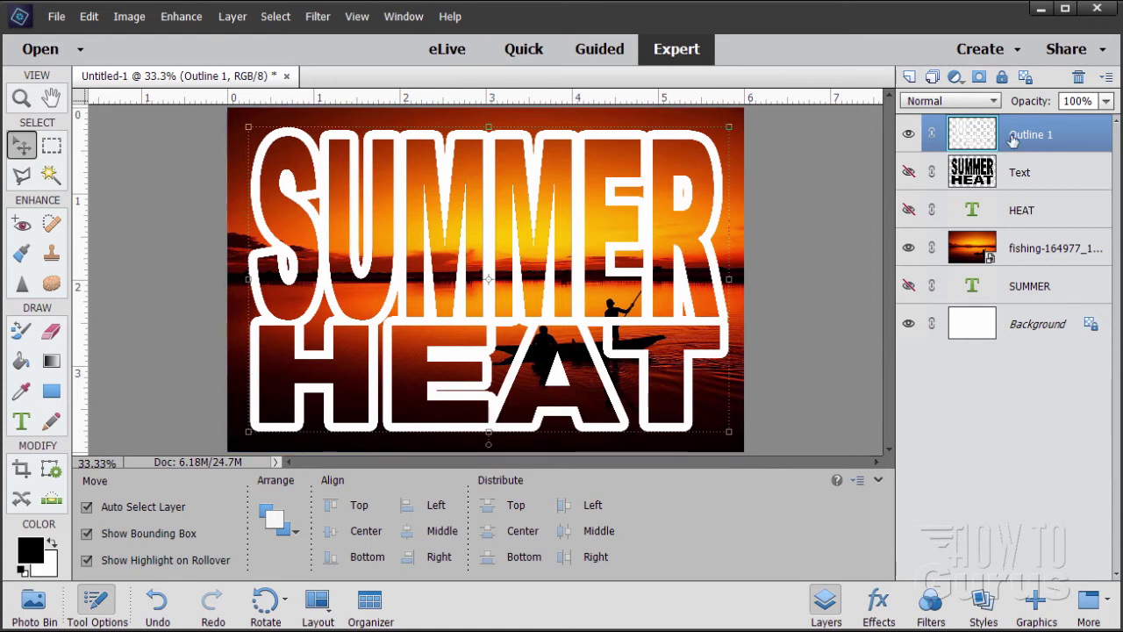
# Duplicate Outline 1 and rename the copy 'Outline 2'.
pyautogui.moveTo(990, 140); pyautogui.dragTo(909, 79)
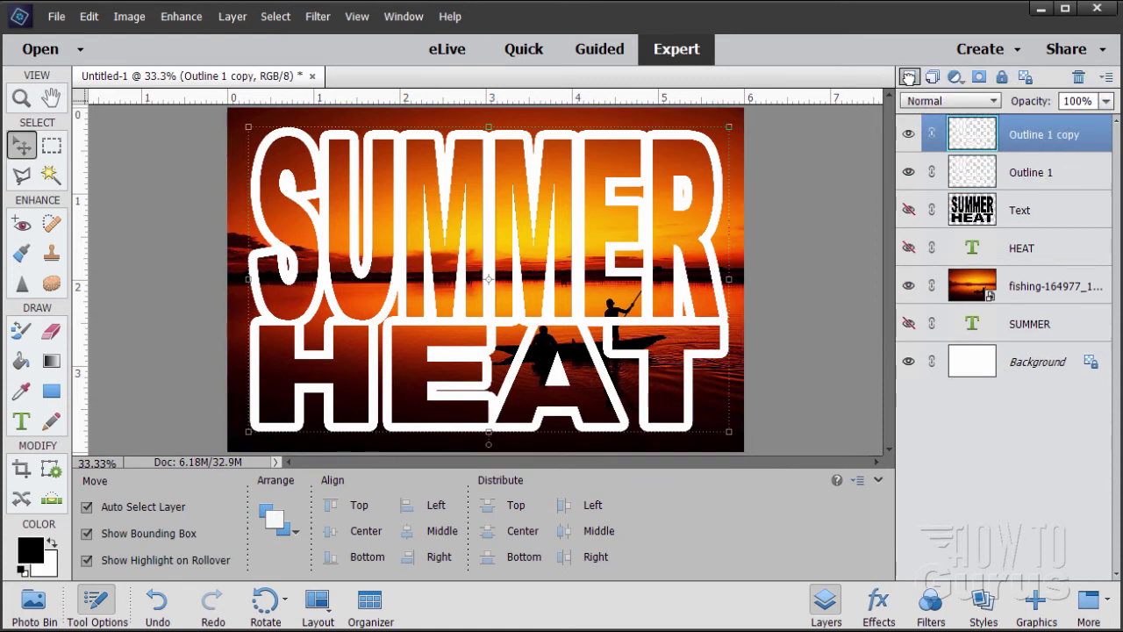
pyautogui.doubleClick(1046, 135)
pyautogui.click(1083, 135)
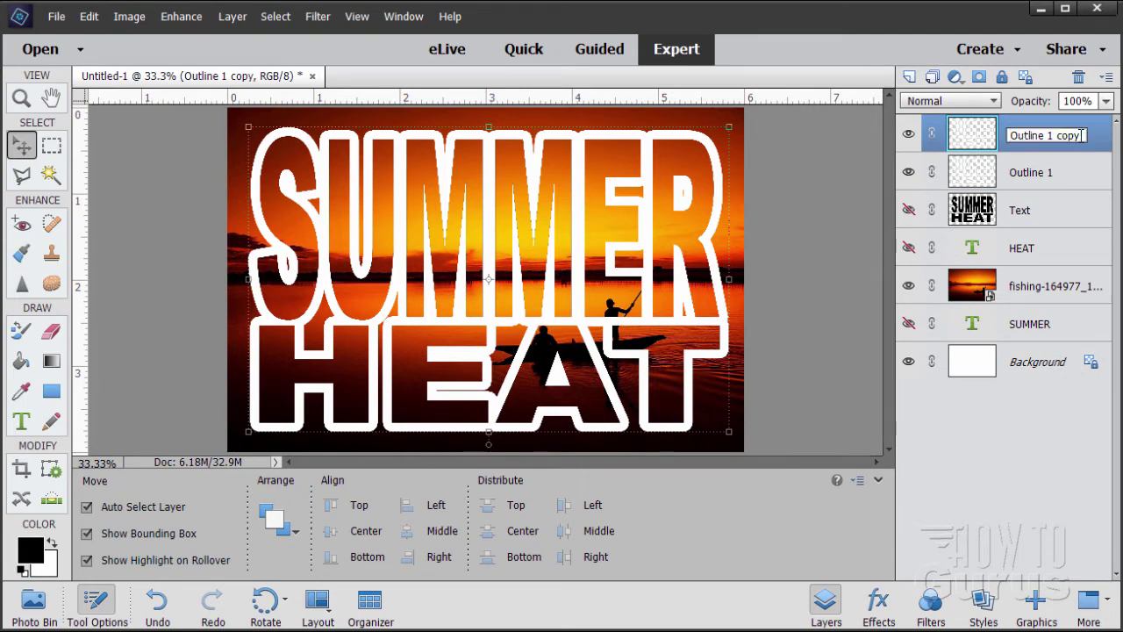
pyautogui.press('BackSpace')
pyautogui.press('BackSpace')
pyautogui.press('BackSpace')
pyautogui.write('2')
pyautogui.press('Return')
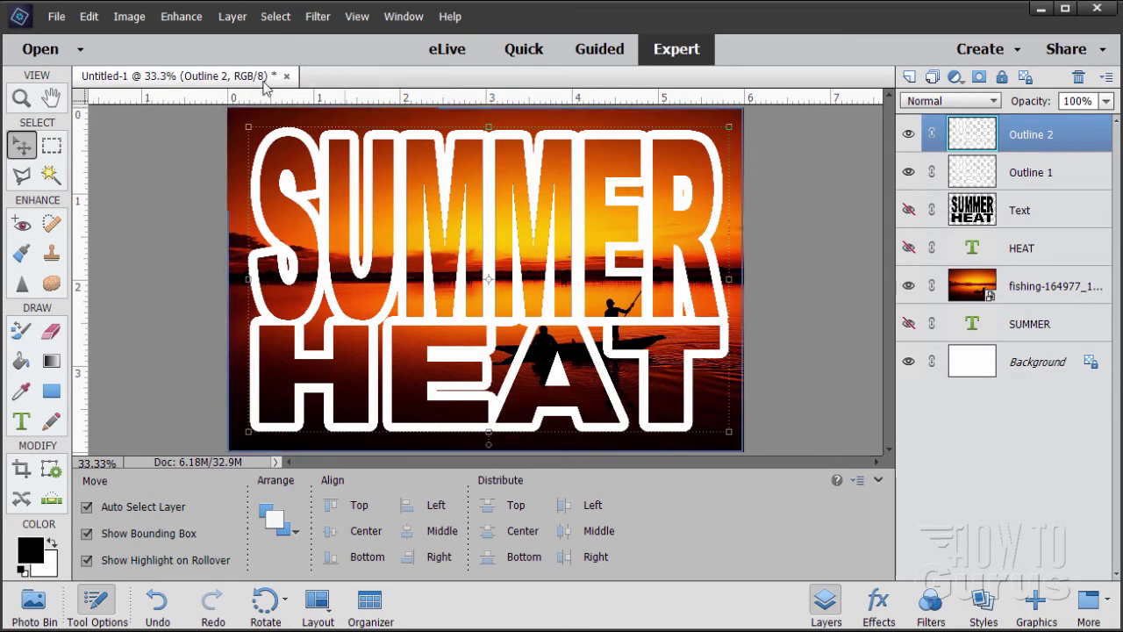
pyautogui.click(233, 16)
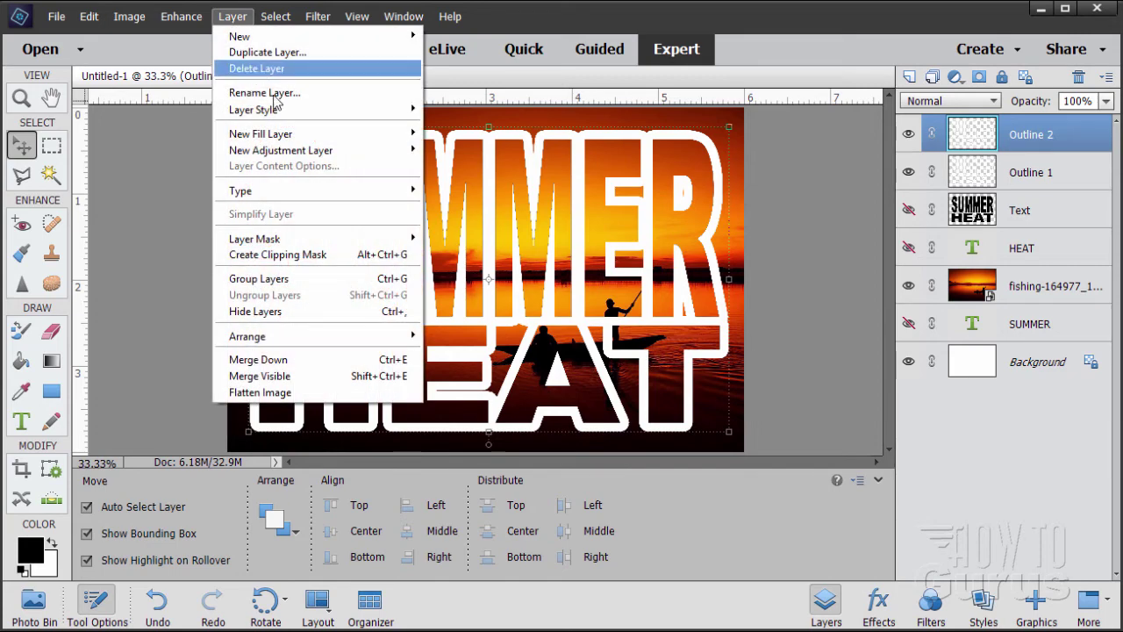
# In Outline 2's Style Settings, enable a stroke positioned Outside with pure red colour.
pyautogui.moveTo(377, 108)
pyautogui.click(460, 111)
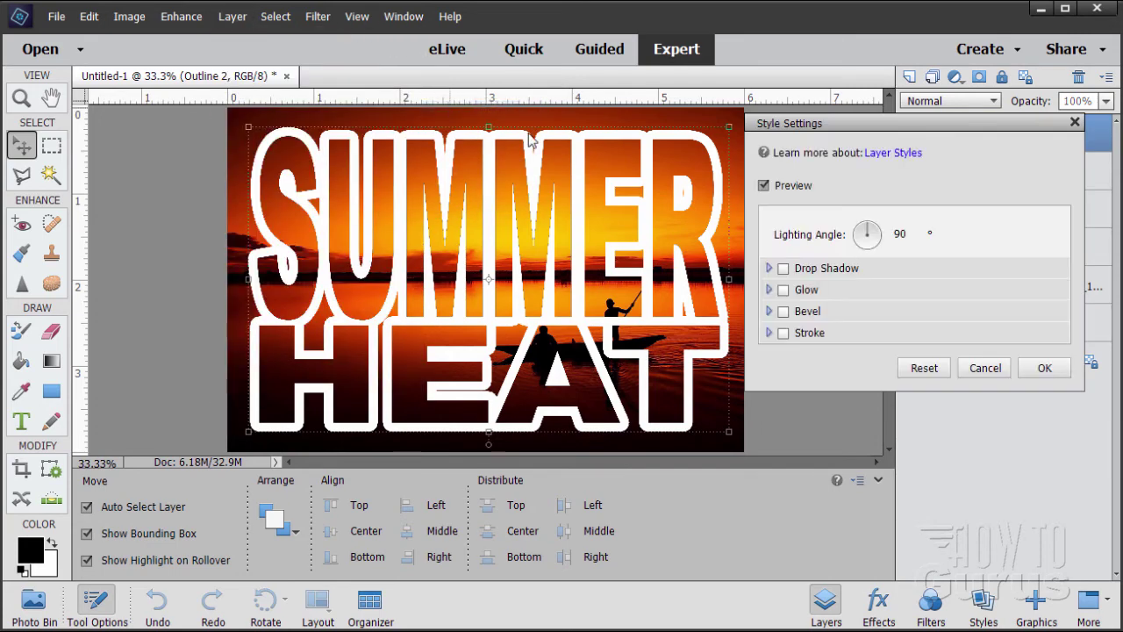
pyautogui.click(783, 332)
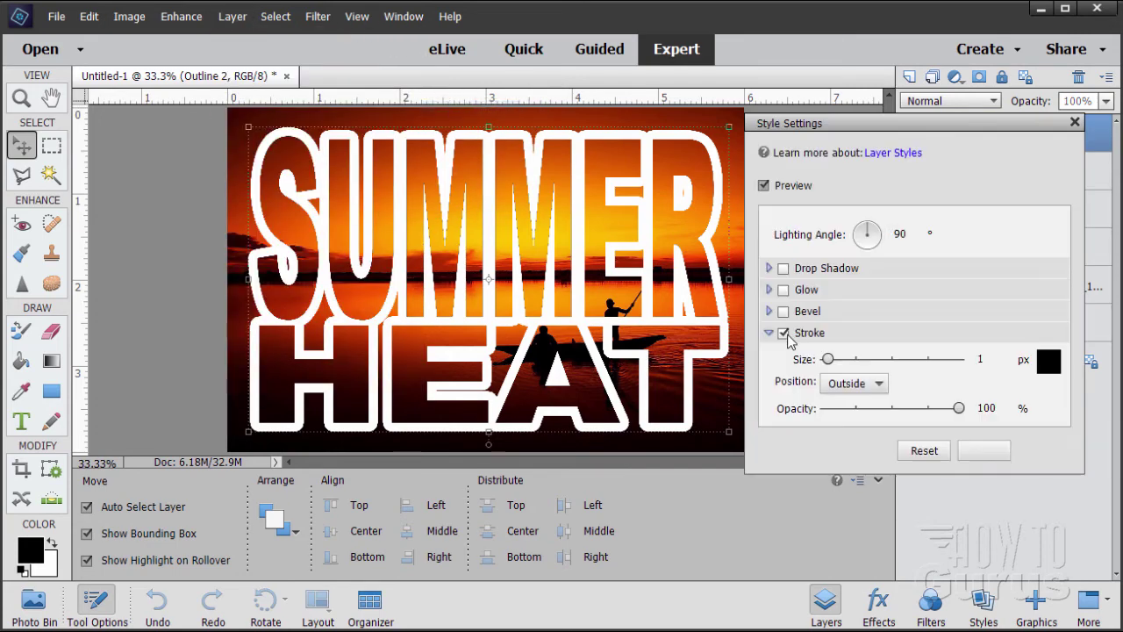
pyautogui.click(882, 386)
pyautogui.click(838, 415)
pyautogui.click(847, 384)
pyautogui.click(842, 403)
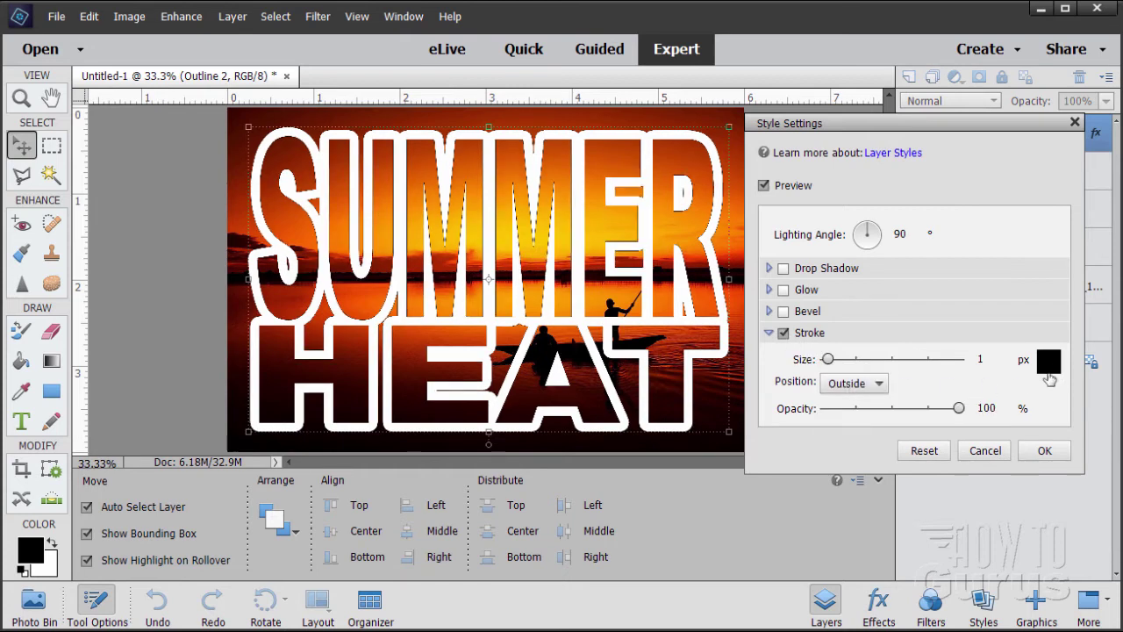
pyautogui.click(1049, 363)
pyautogui.moveTo(685, 394); pyautogui.dragTo(760, 330)
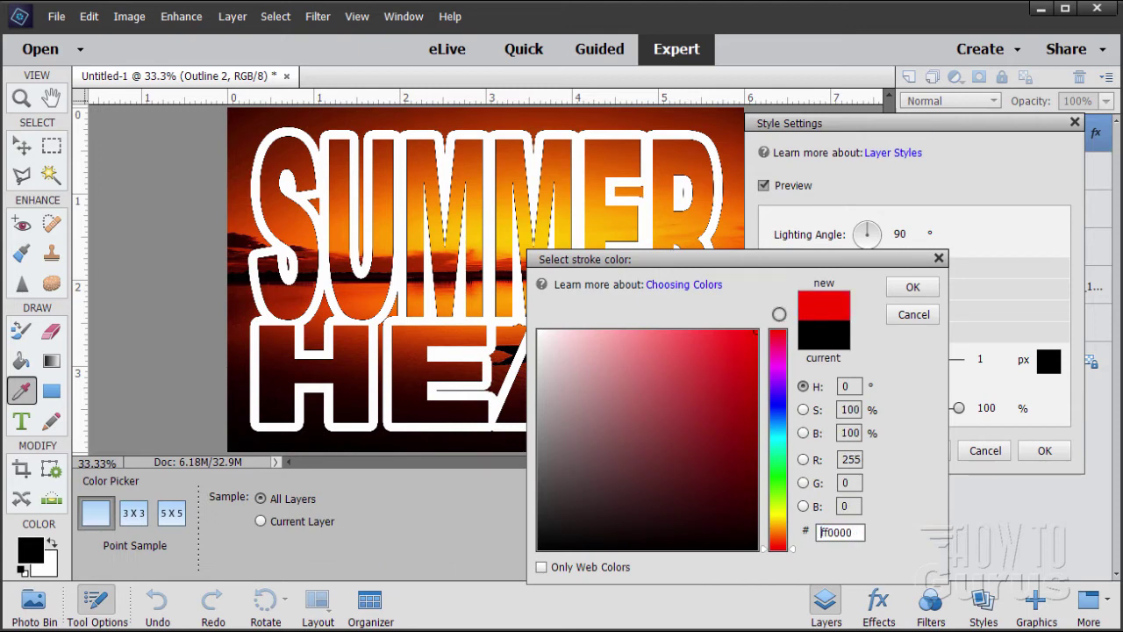
pyautogui.click(913, 287)
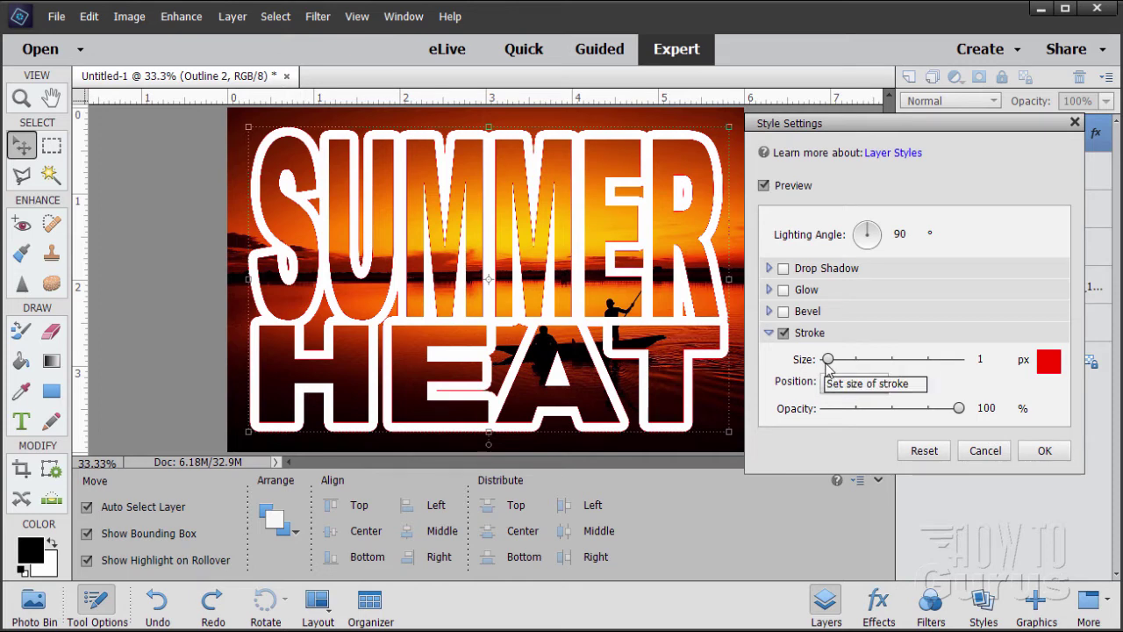
# Try stroke widths up to about 20 px, settle on 10 px, and apply.
pyautogui.moveTo(826, 365)
pyautogui.mouseDown()
pyautogui.moveTo(841, 378)
pyautogui.moveTo(829, 376)
pyautogui.moveTo(839, 365)
pyautogui.mouseUp()
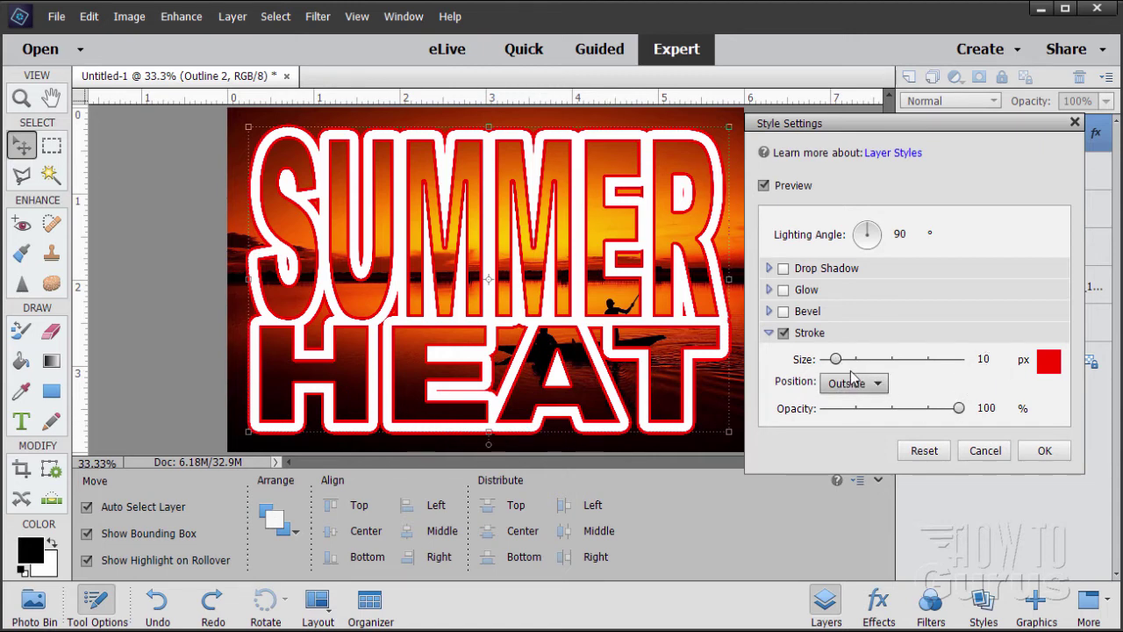
pyautogui.moveTo(835, 365); pyautogui.dragTo(839, 366)
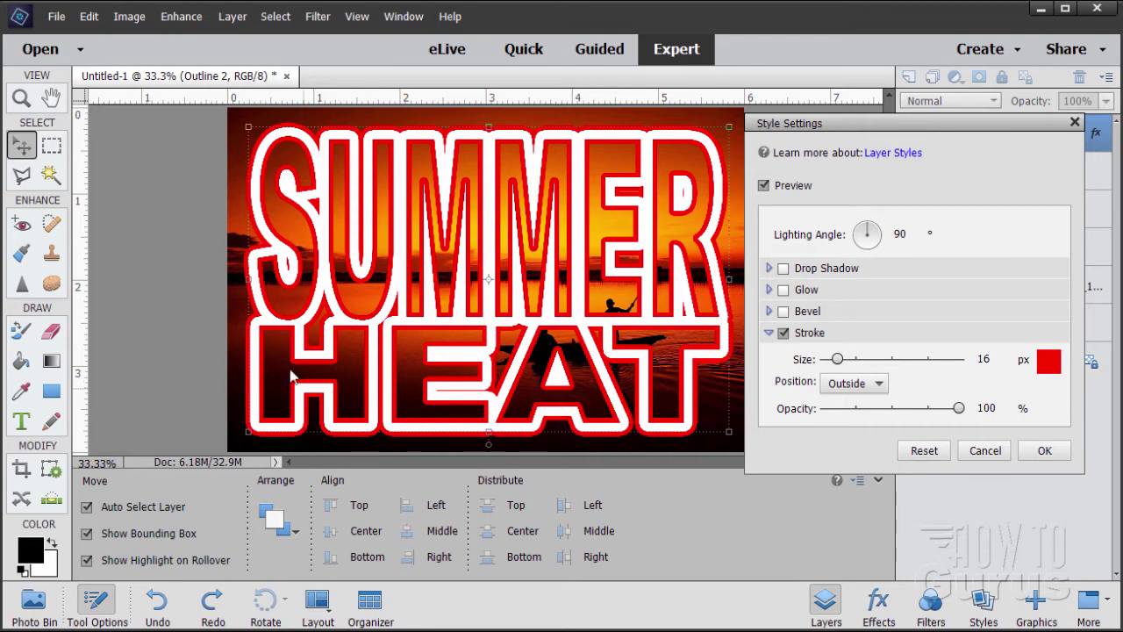
pyautogui.moveTo(839, 366); pyautogui.dragTo(837, 367)
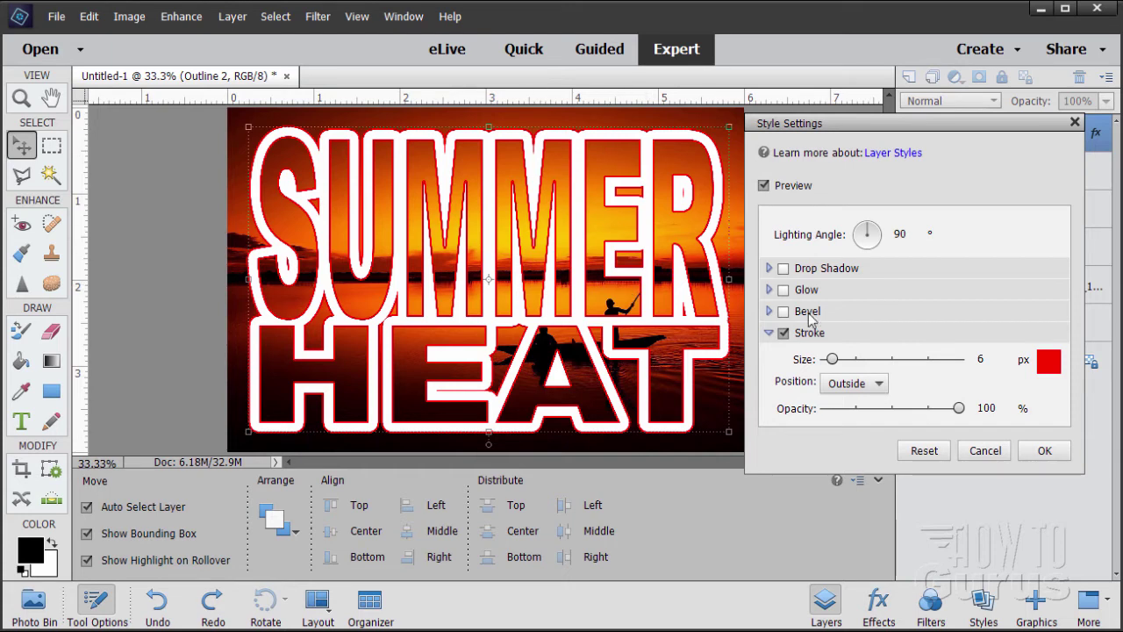
pyautogui.moveTo(831, 363); pyautogui.dragTo(837, 363)
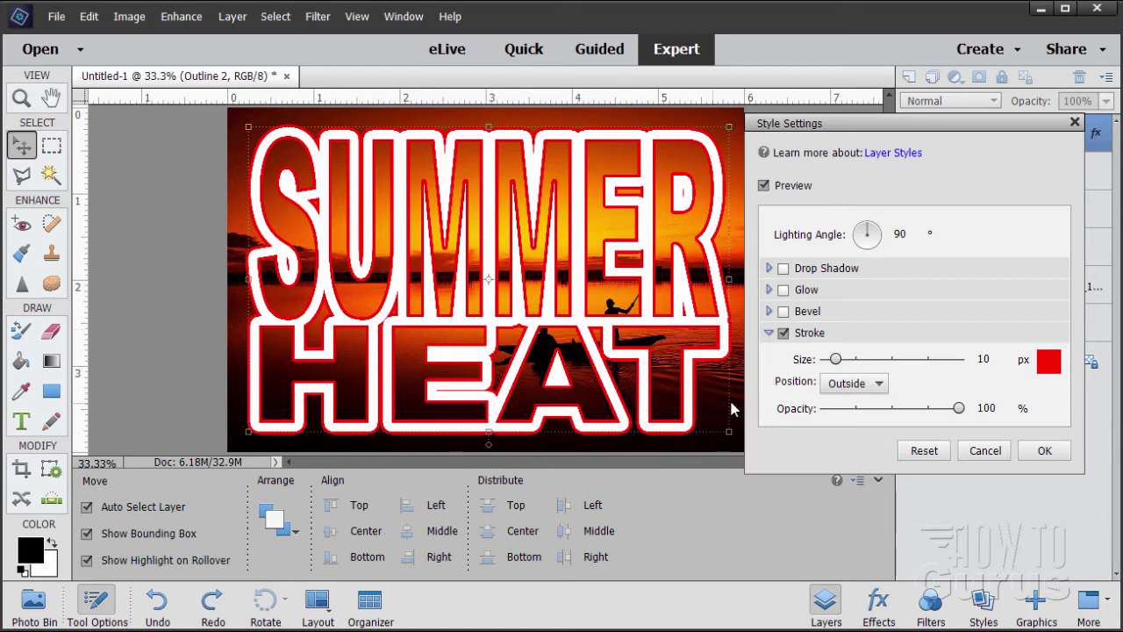
pyautogui.click(1040, 452)
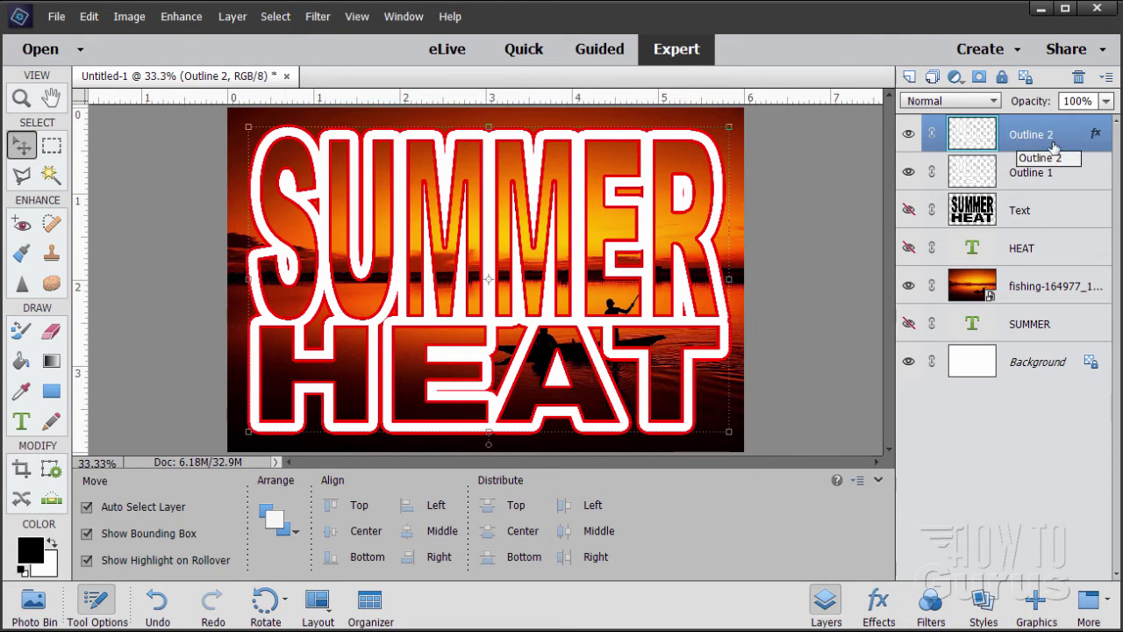
# Simplify Outline 2, hide Outline 1, and delete Outline 2's white fill, keeping the red rings.
pyautogui.rightClick(1027, 143)
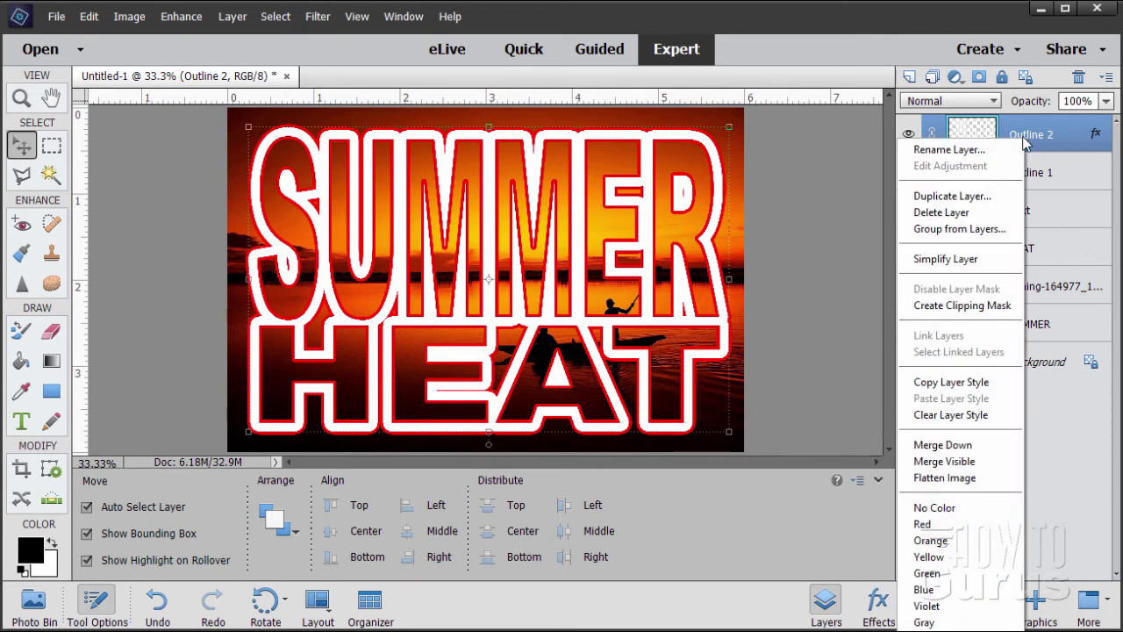
pyautogui.click(927, 258)
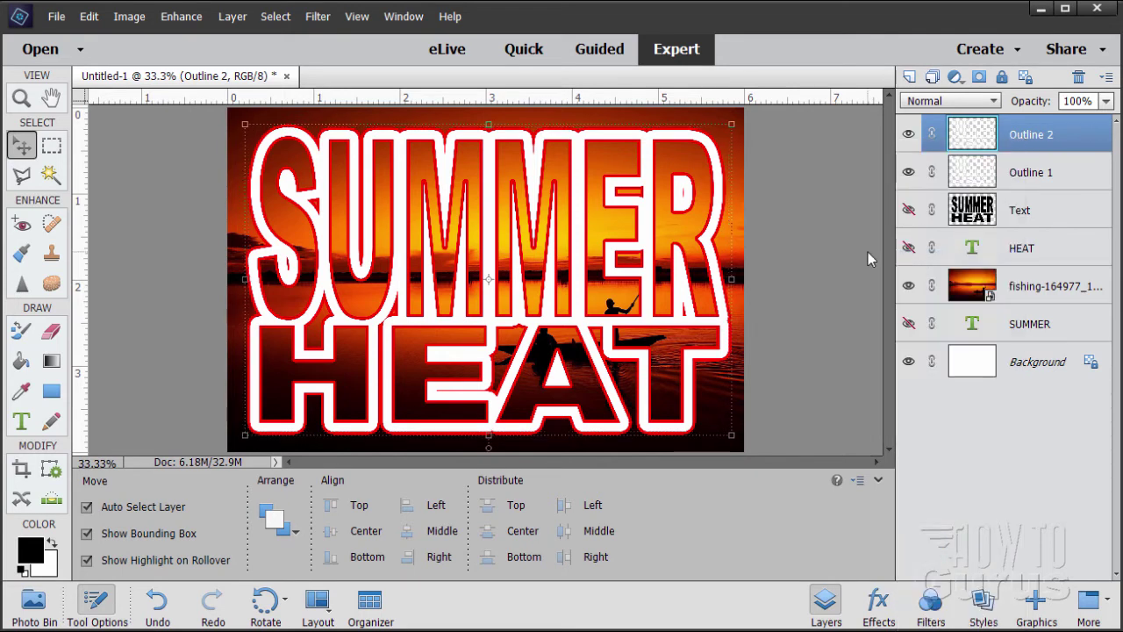
pyautogui.click(49, 175)
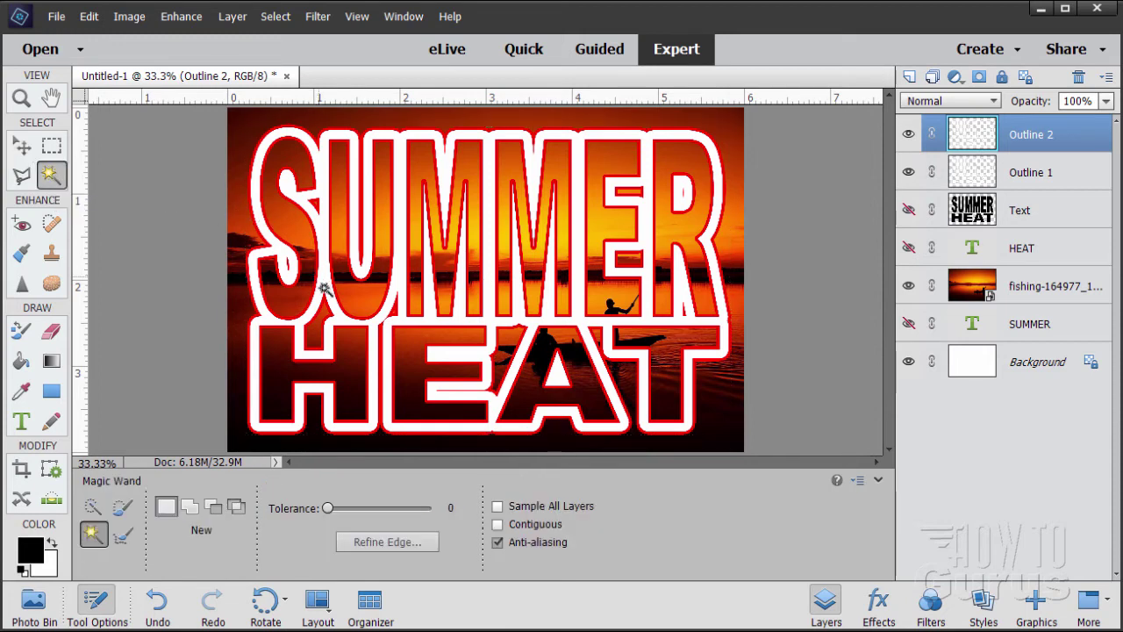
pyautogui.click(909, 172)
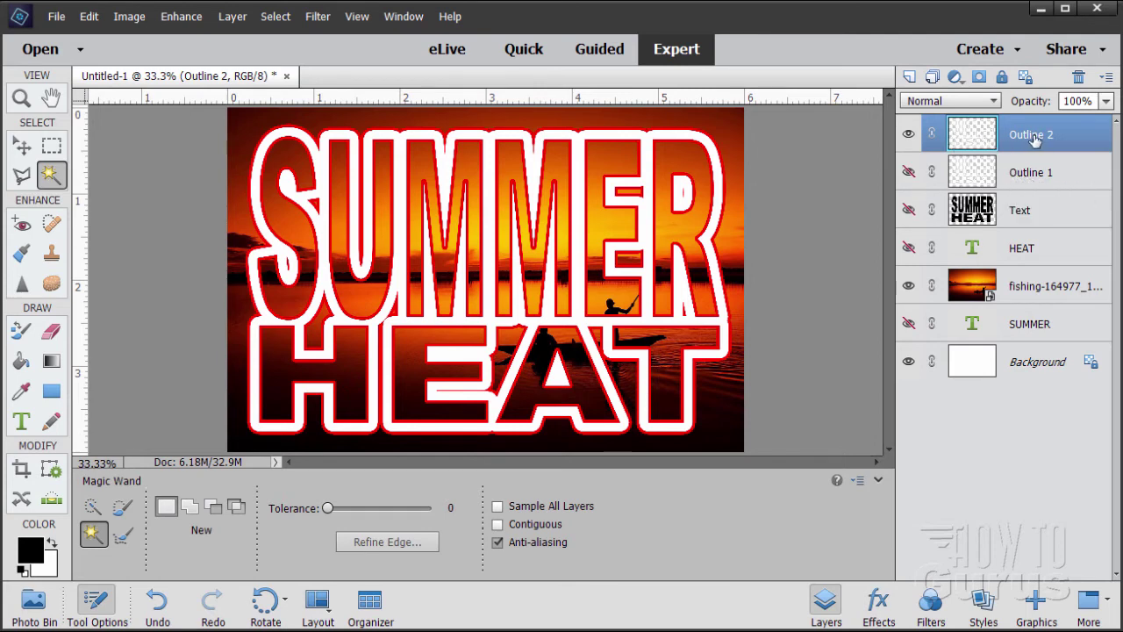
pyautogui.click(489, 232)
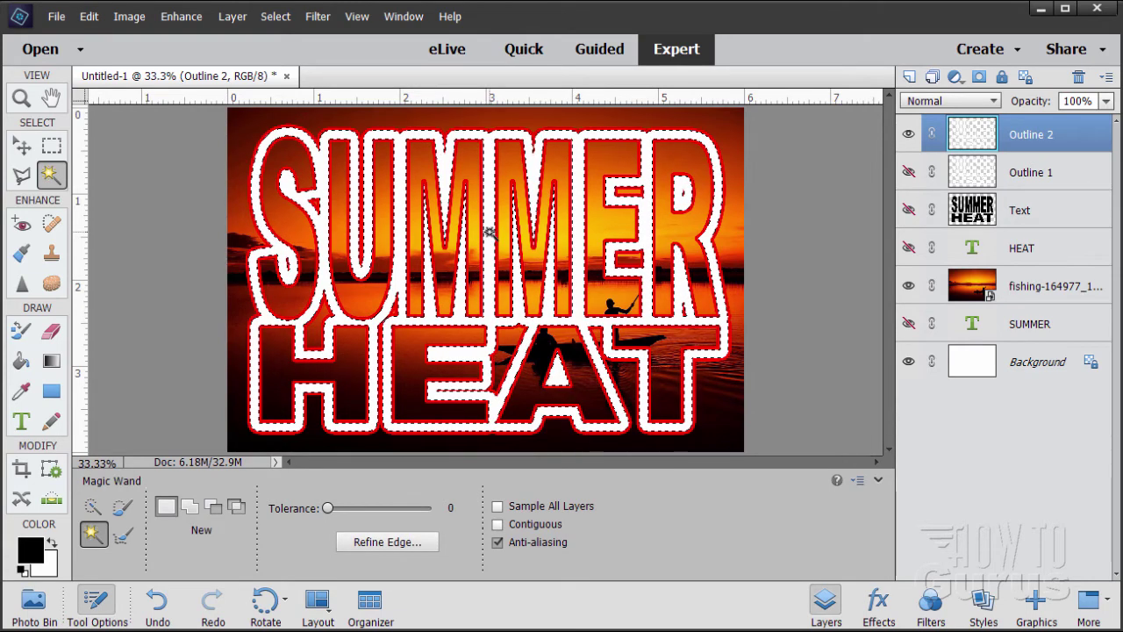
pyautogui.press('Delete')
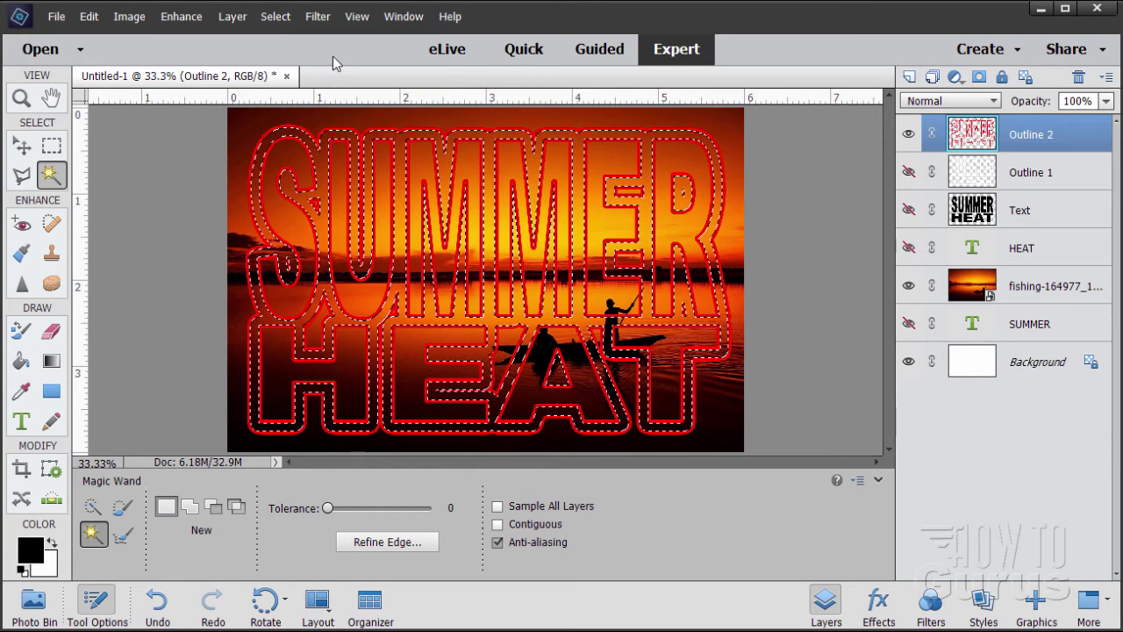
pyautogui.click(275, 16)
pyautogui.click(293, 51)
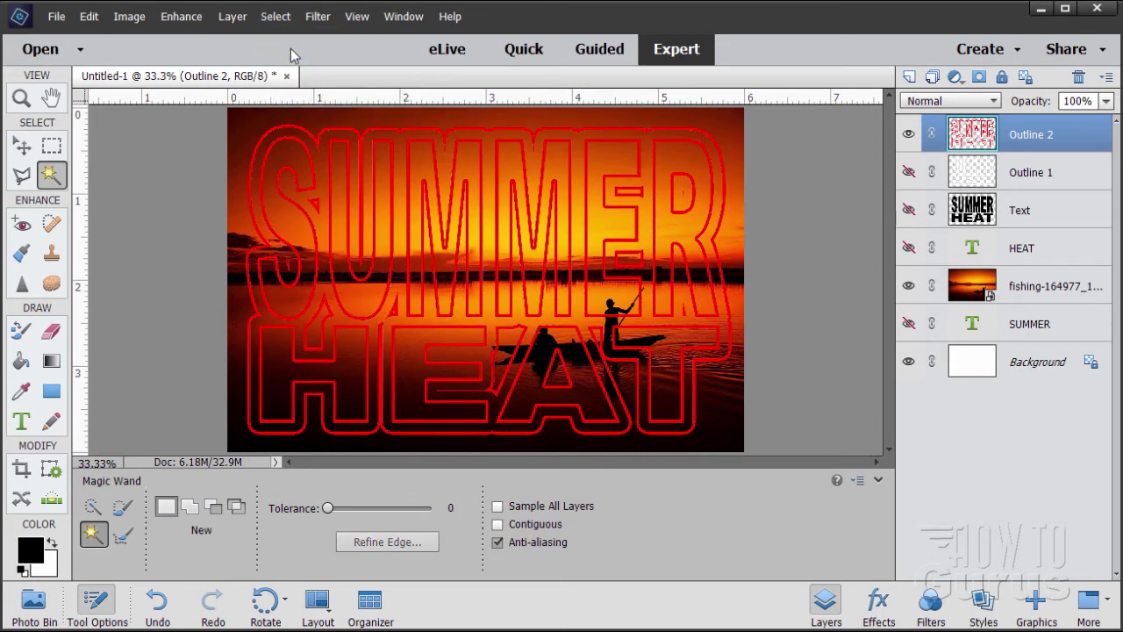
# Make the Outline 1 and black Text layers visible again.
pyautogui.click(22, 146)
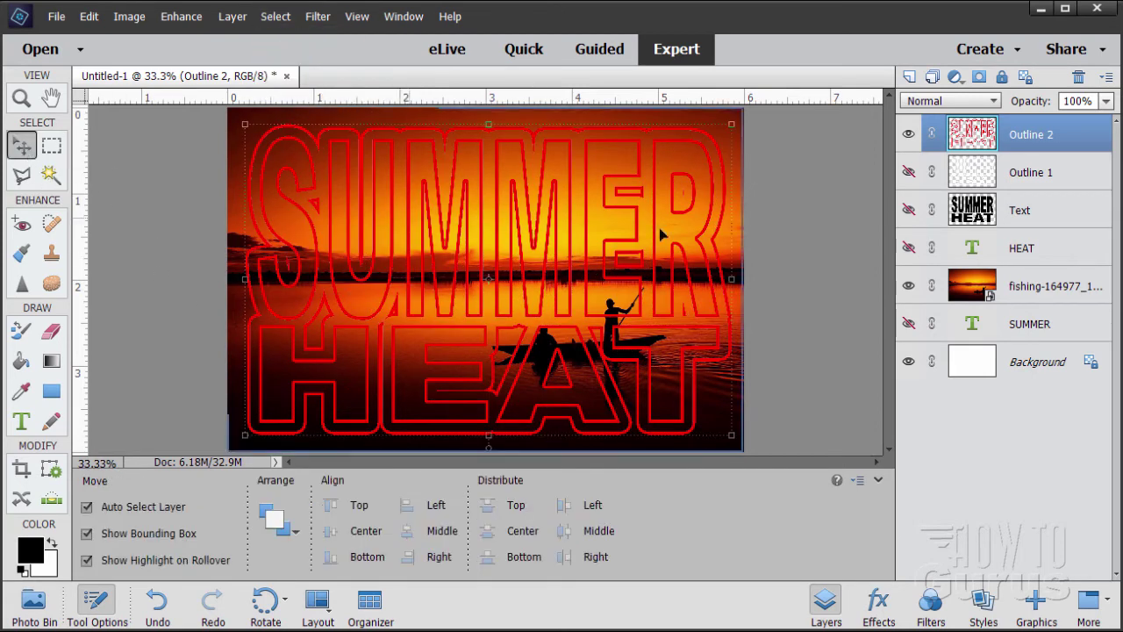
pyautogui.click(908, 174)
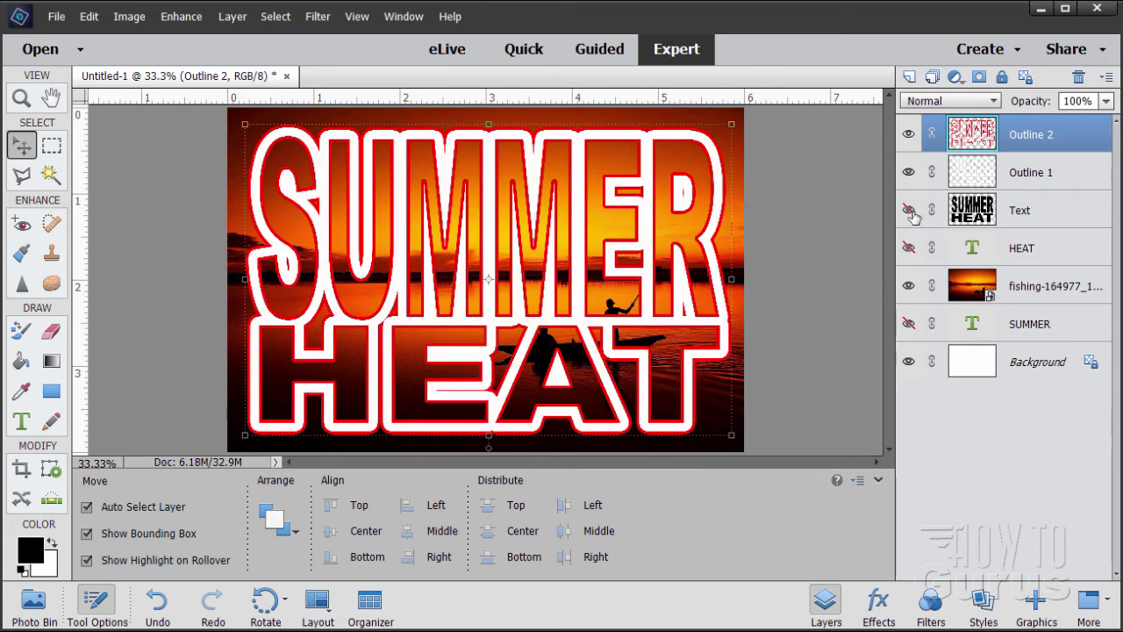
pyautogui.click(908, 211)
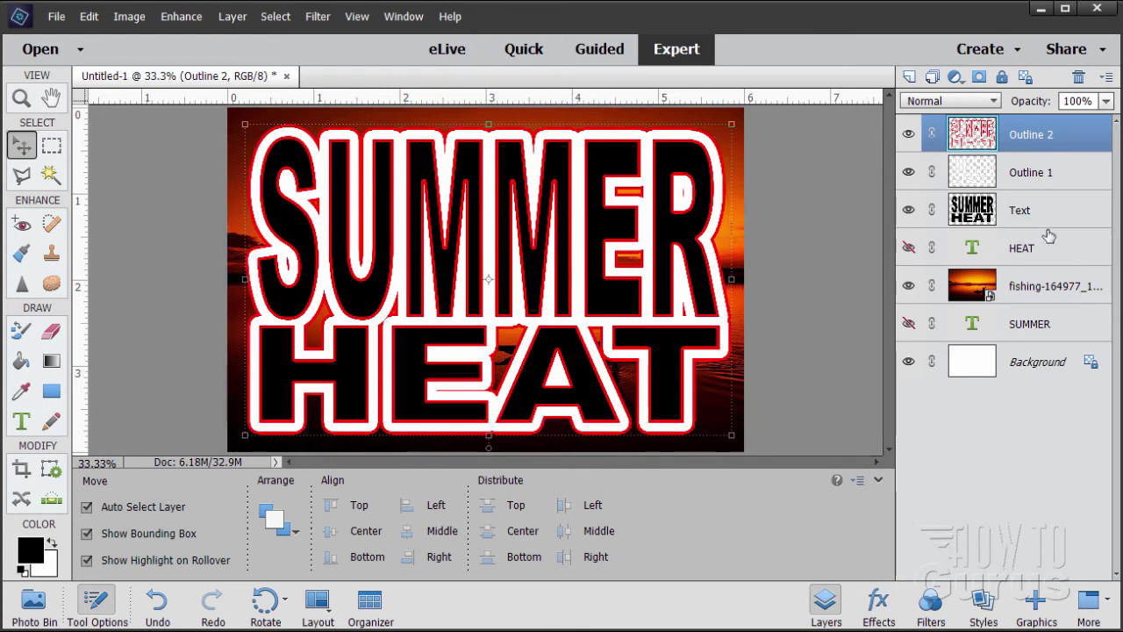
# Load the SUMMER HEAT letters as a selection and place fireball-422746.jpg above Text.
pyautogui.click(986, 213)
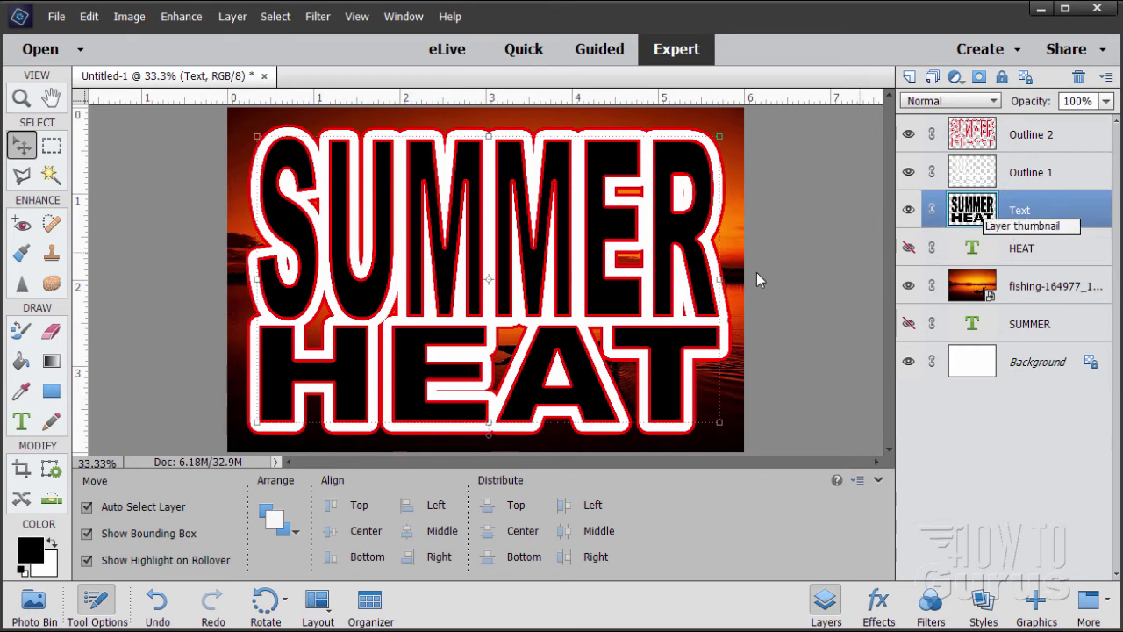
pyautogui.keyDown('ctrl'); pyautogui.click(977, 215); pyautogui.keyUp('ctrl')
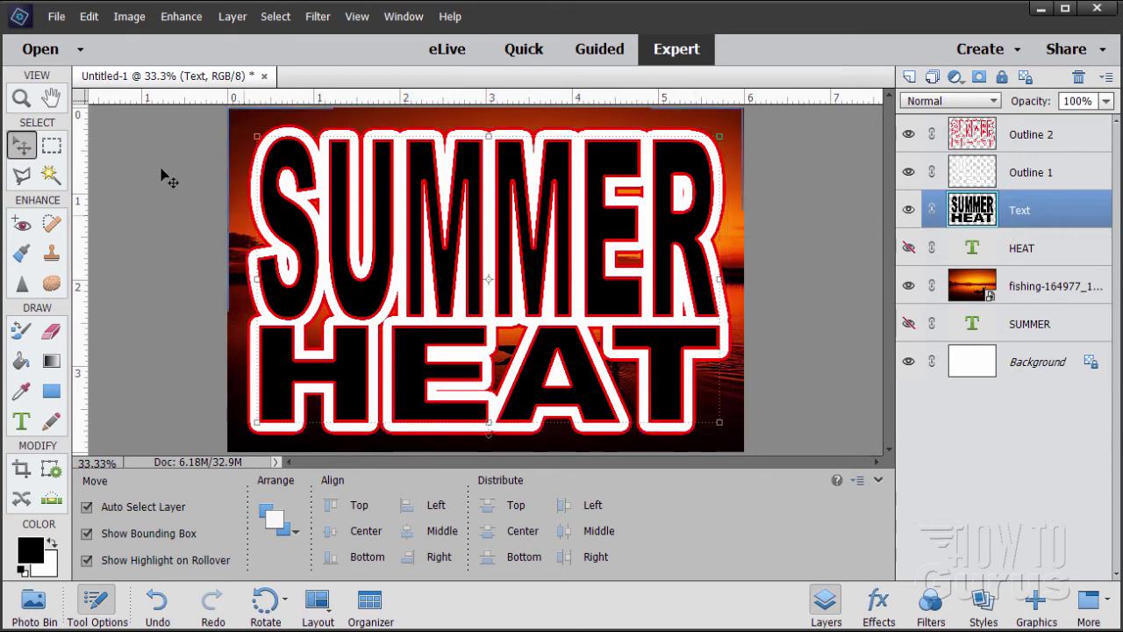
pyautogui.click(56, 16)
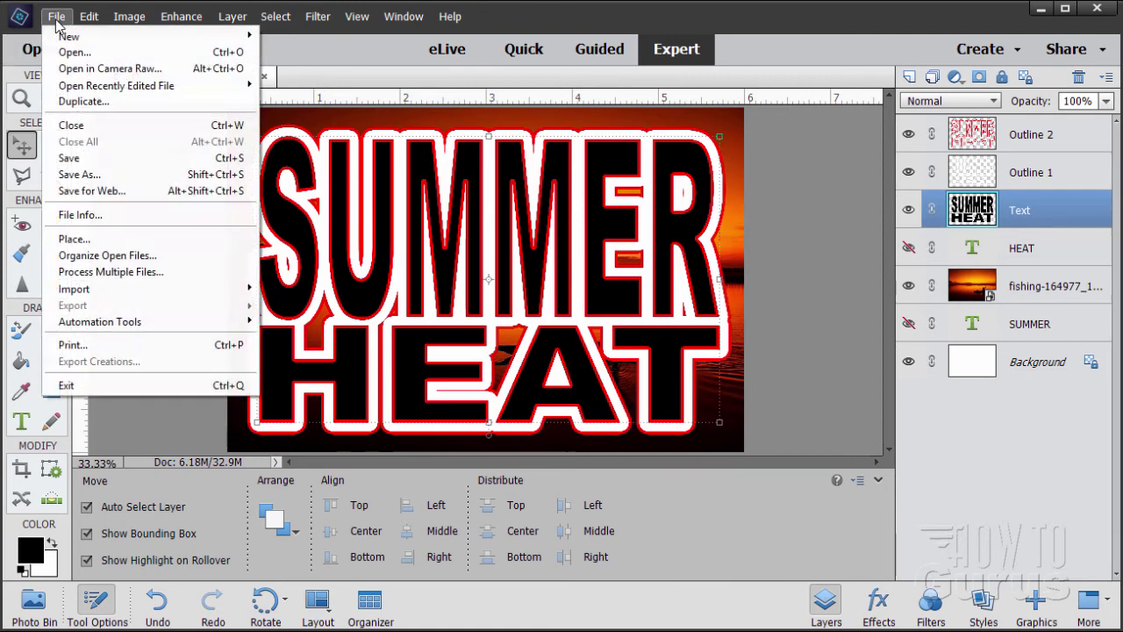
pyautogui.click(87, 239)
pyautogui.click(75, 140)
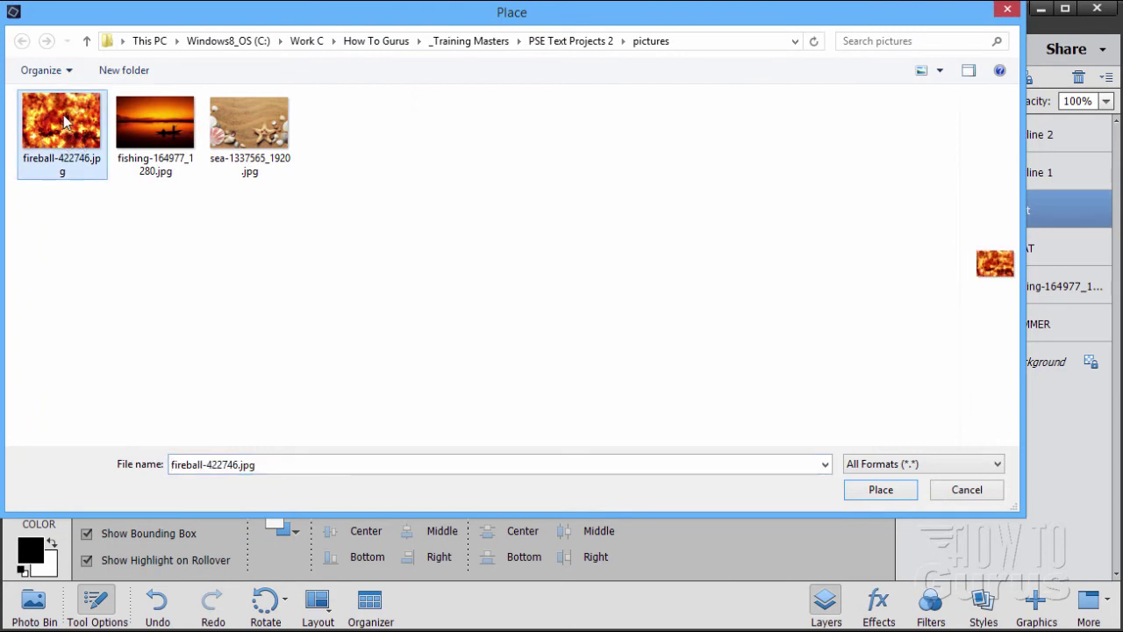
pyautogui.click(869, 489)
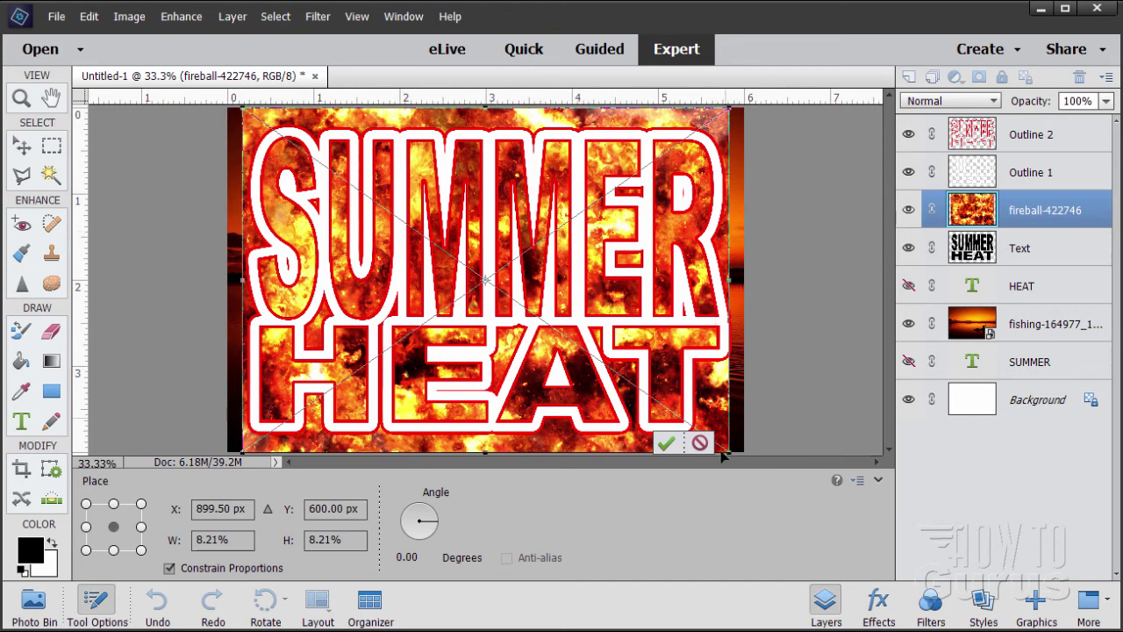
# Commit the placed fireball image and make it a clipping mask on the Text layer.
pyautogui.click(666, 444)
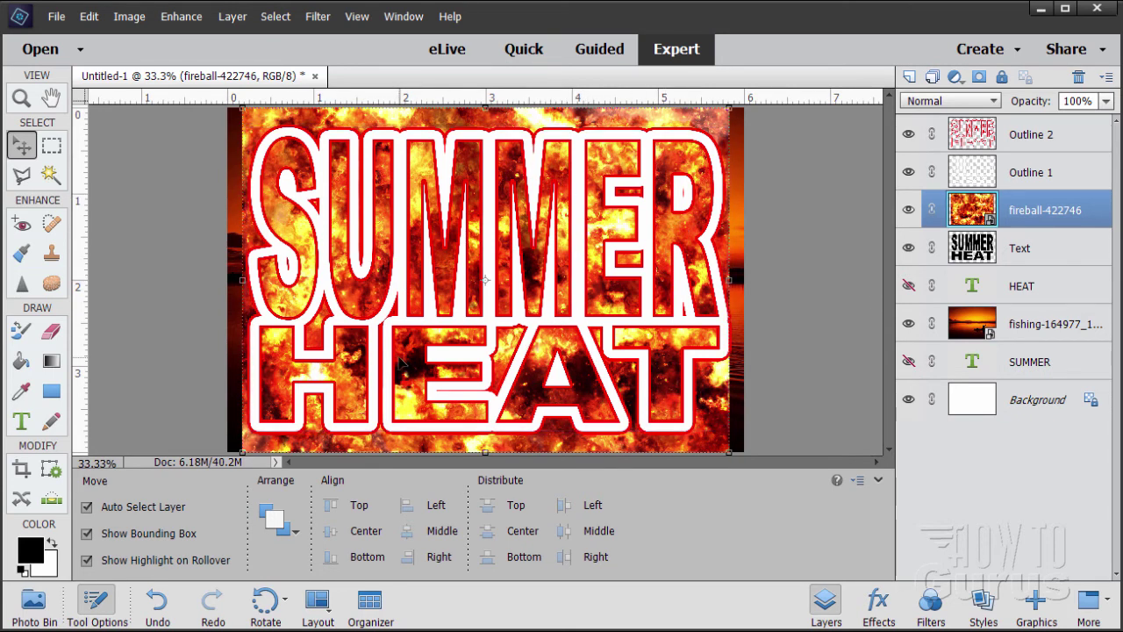
pyautogui.rightClick(1029, 216)
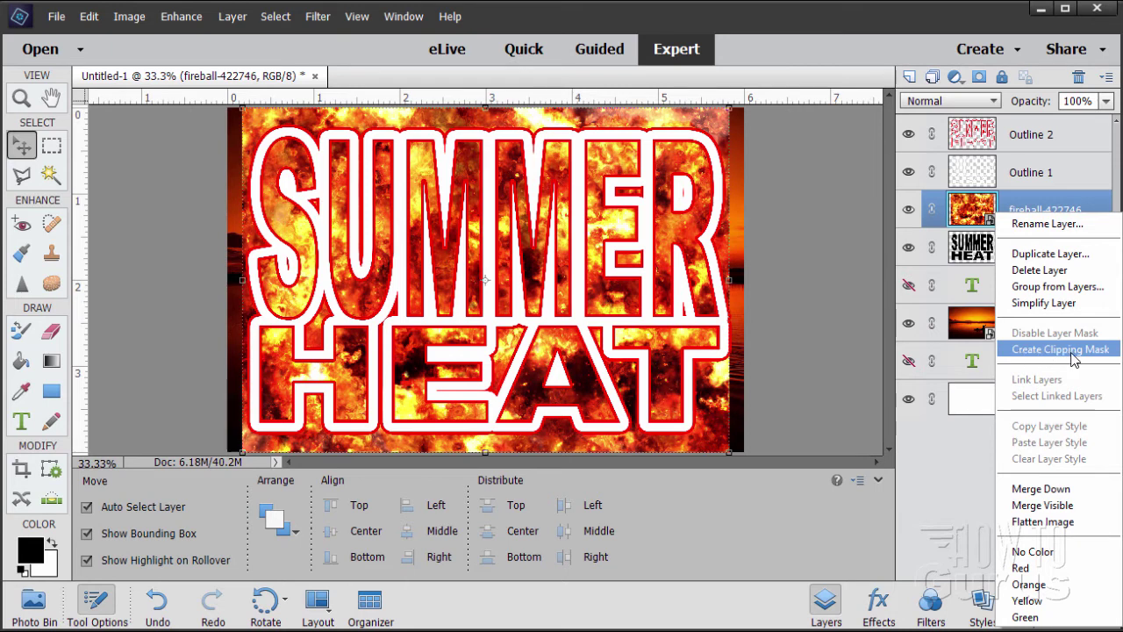
pyautogui.click(1060, 349)
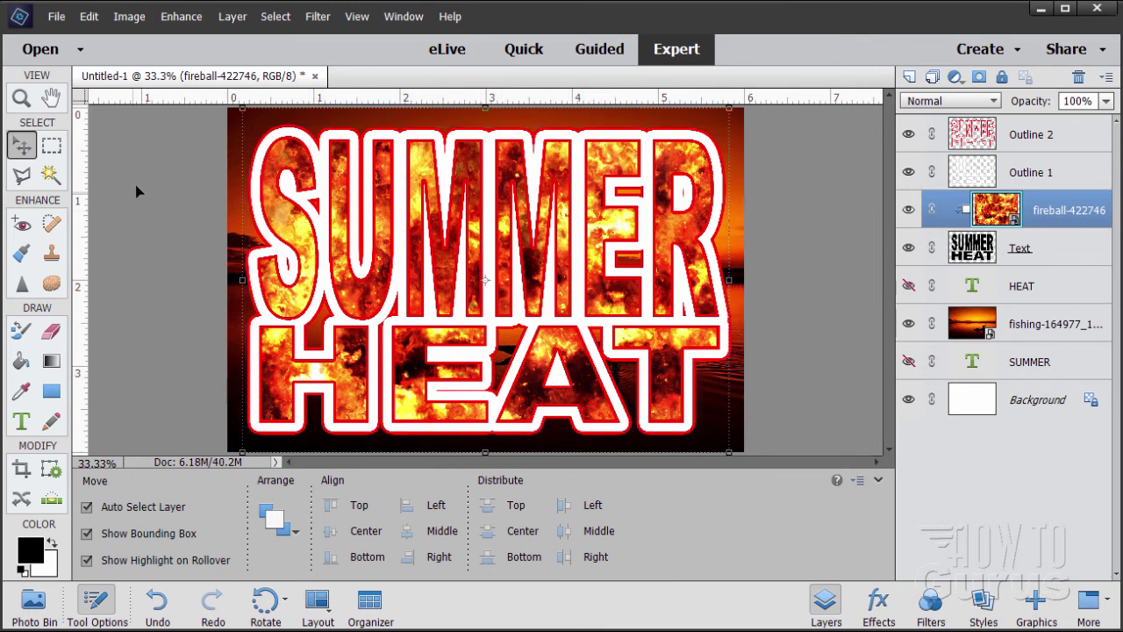
# After Gaussian Blur errors on the placed fireball layer, simplify fireball-422746 to pixels.
pyautogui.click(317, 19)
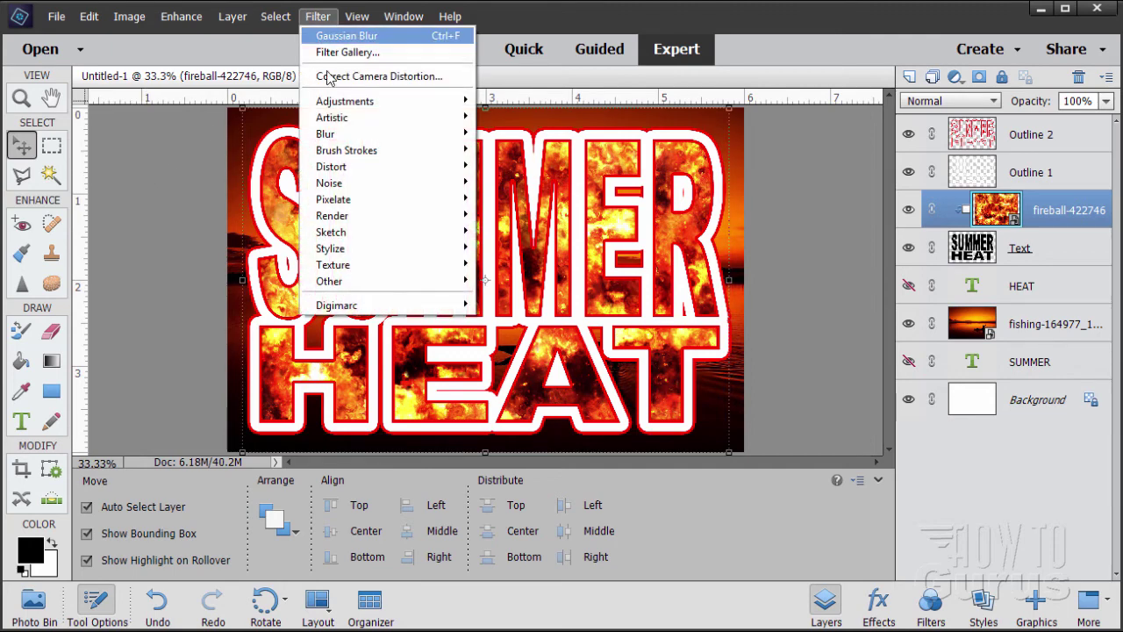
pyautogui.moveTo(344, 134)
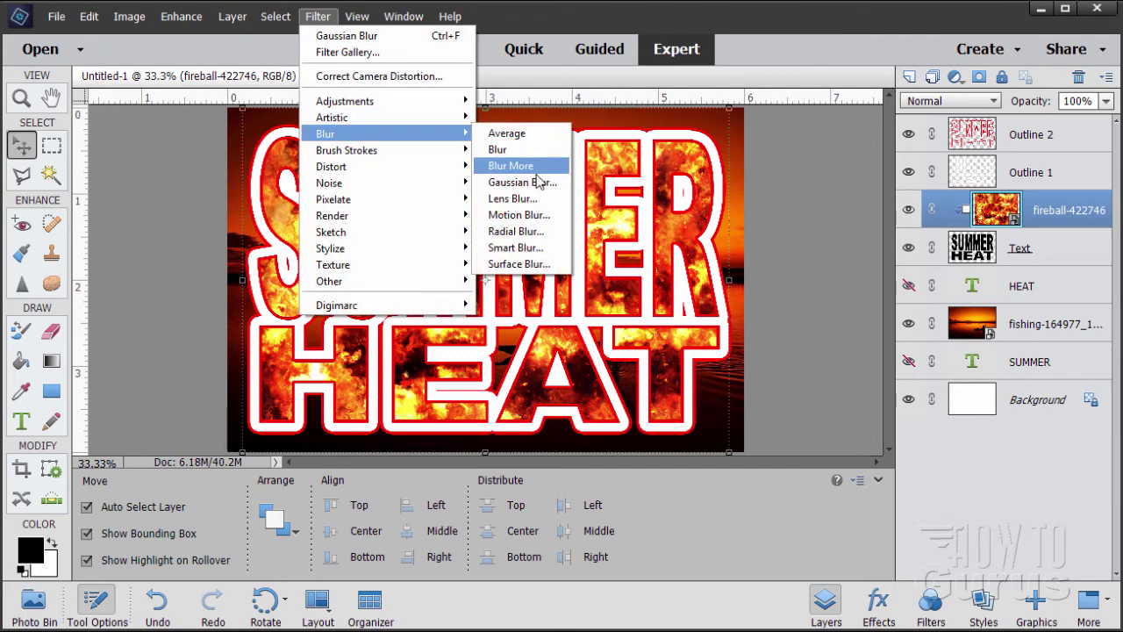
pyautogui.click(509, 184)
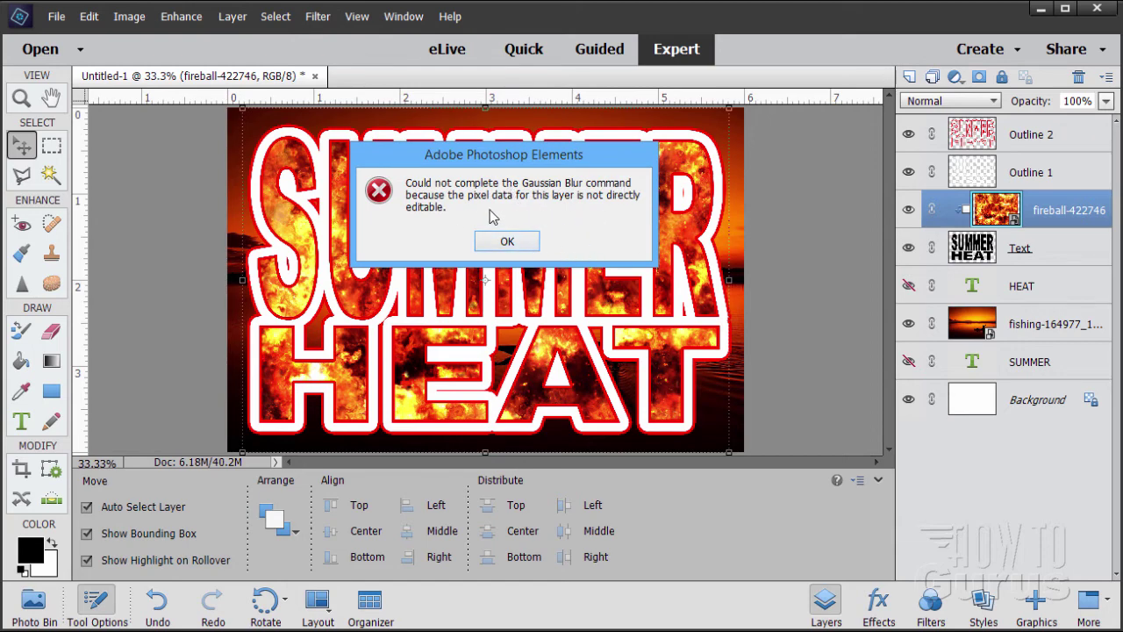
pyautogui.click(507, 243)
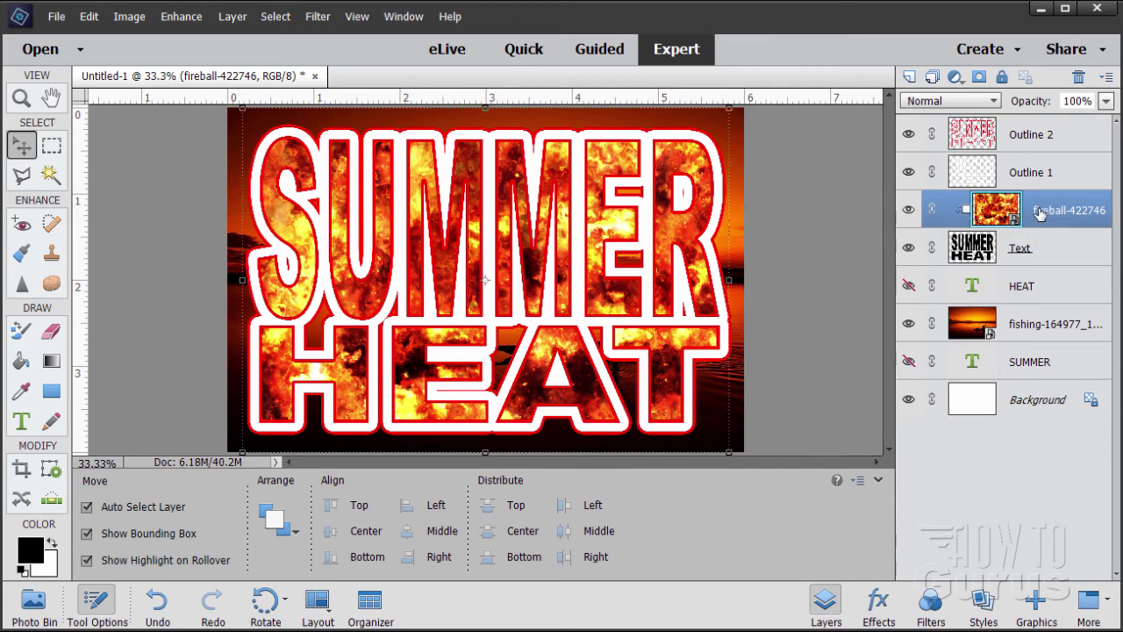
pyautogui.rightClick(1044, 215)
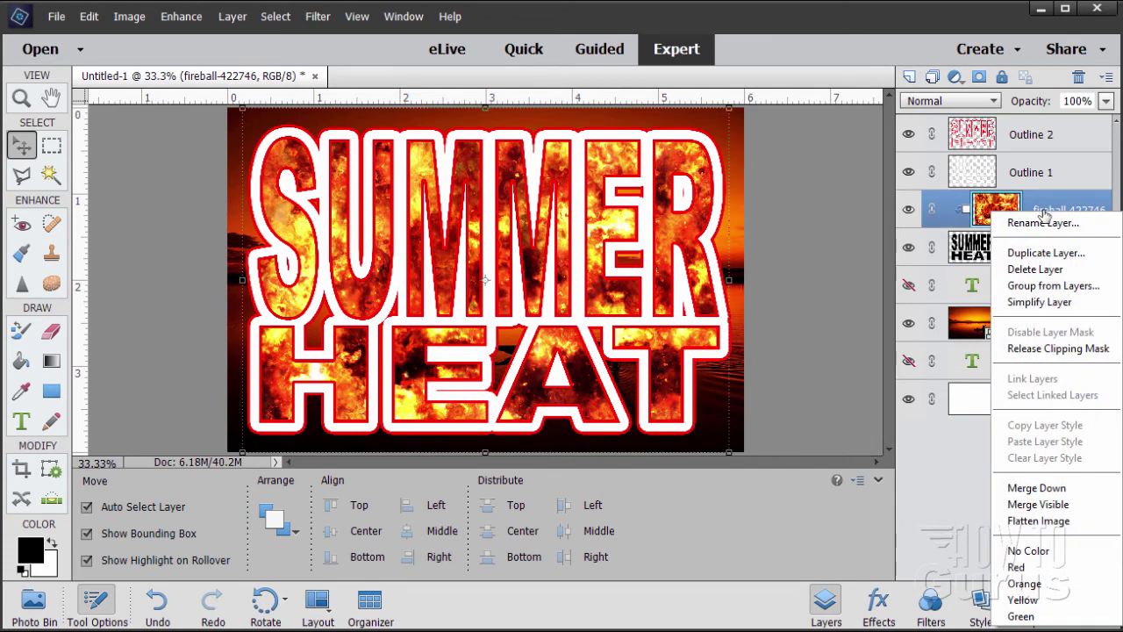
pyautogui.click(1027, 302)
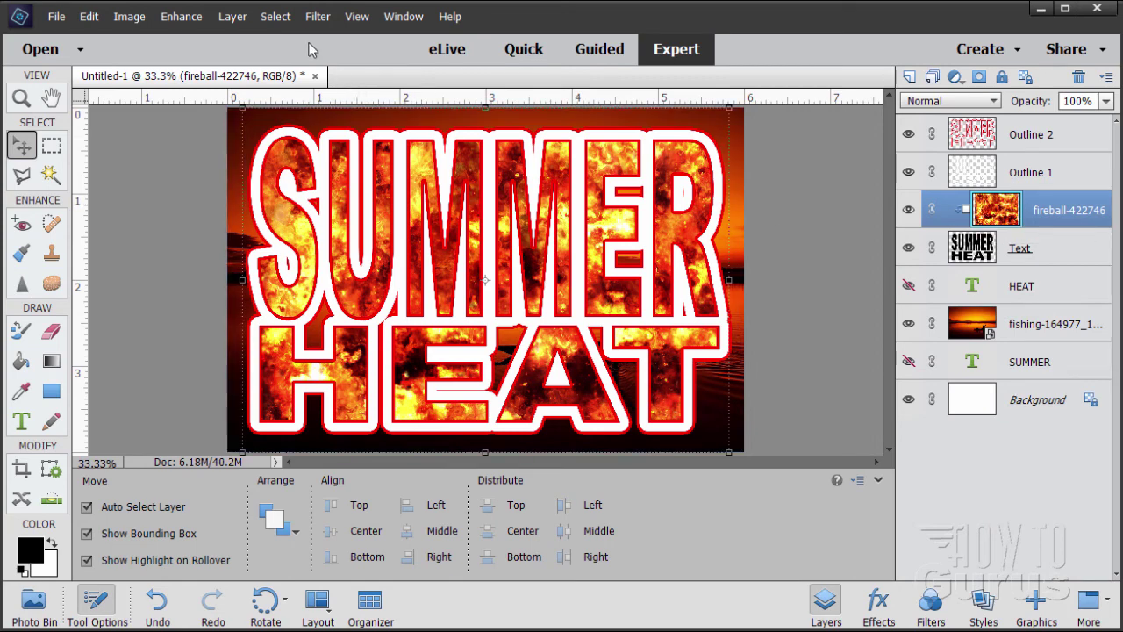
# Apply a Gaussian Blur with radius 15 pixels to the fireball-422746 layer.
pyautogui.click(317, 17)
pyautogui.moveTo(353, 132)
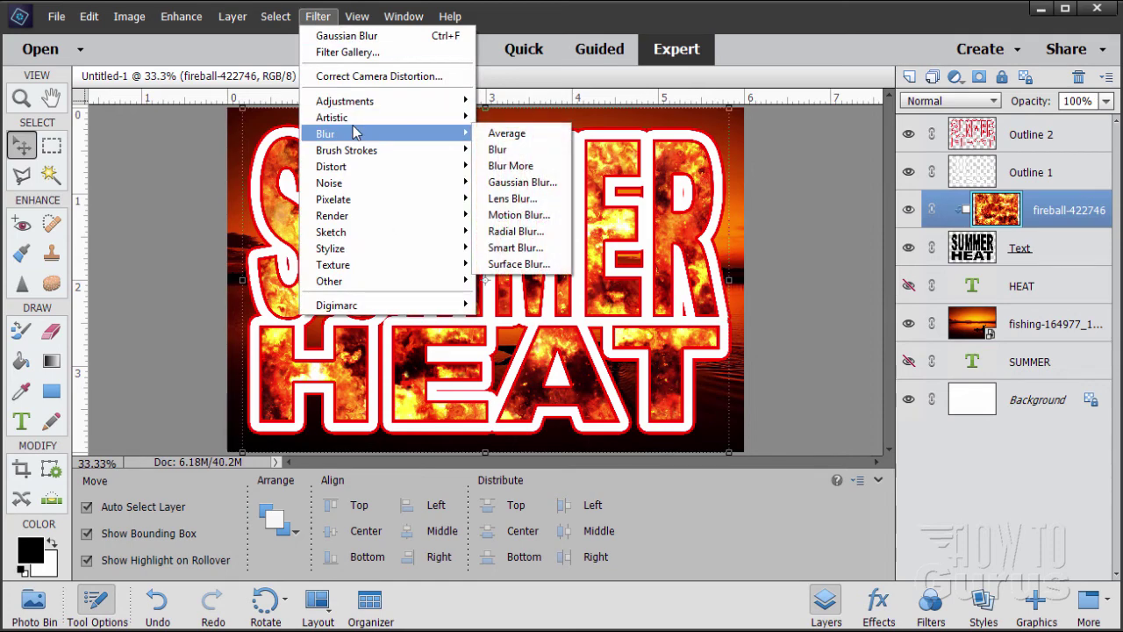
pyautogui.click(518, 182)
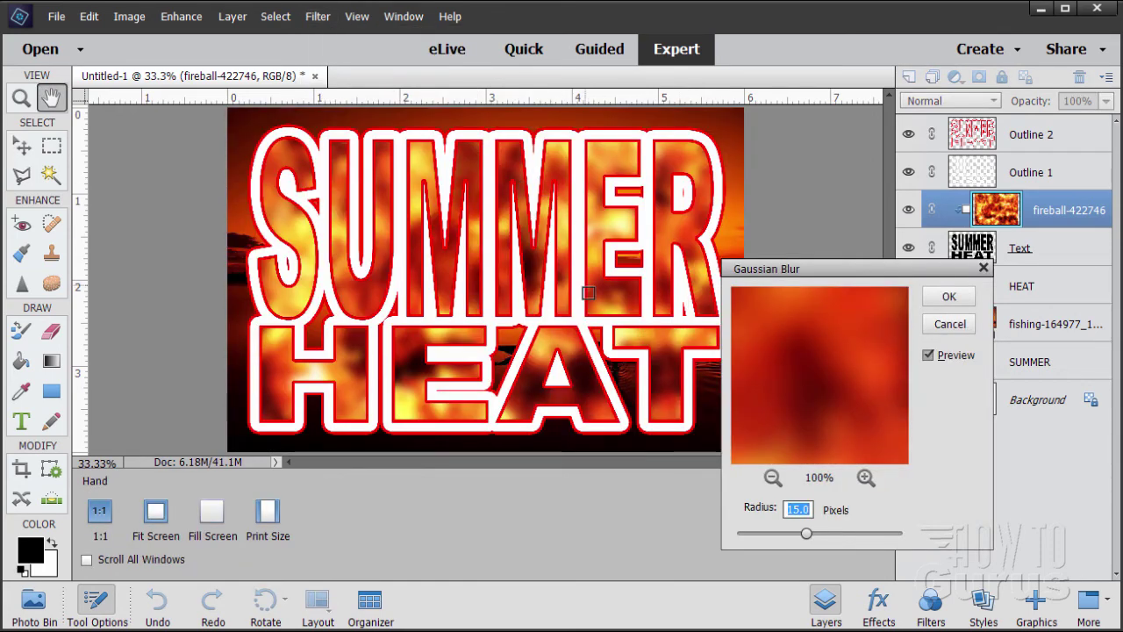
pyautogui.click(799, 509)
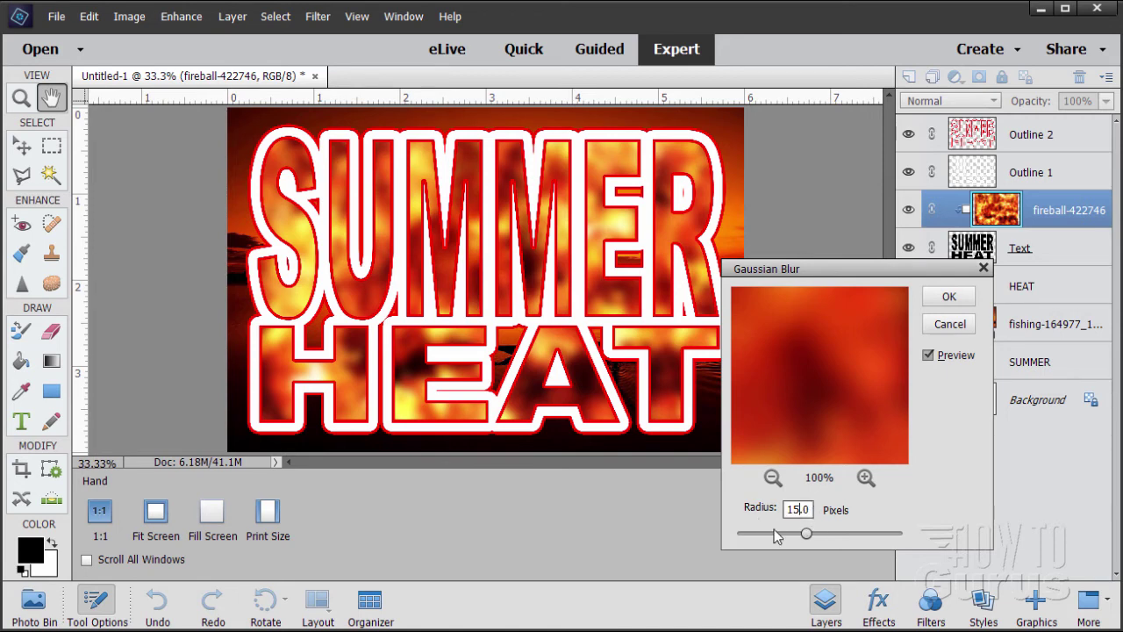
pyautogui.moveTo(807, 536); pyautogui.dragTo(780, 537)
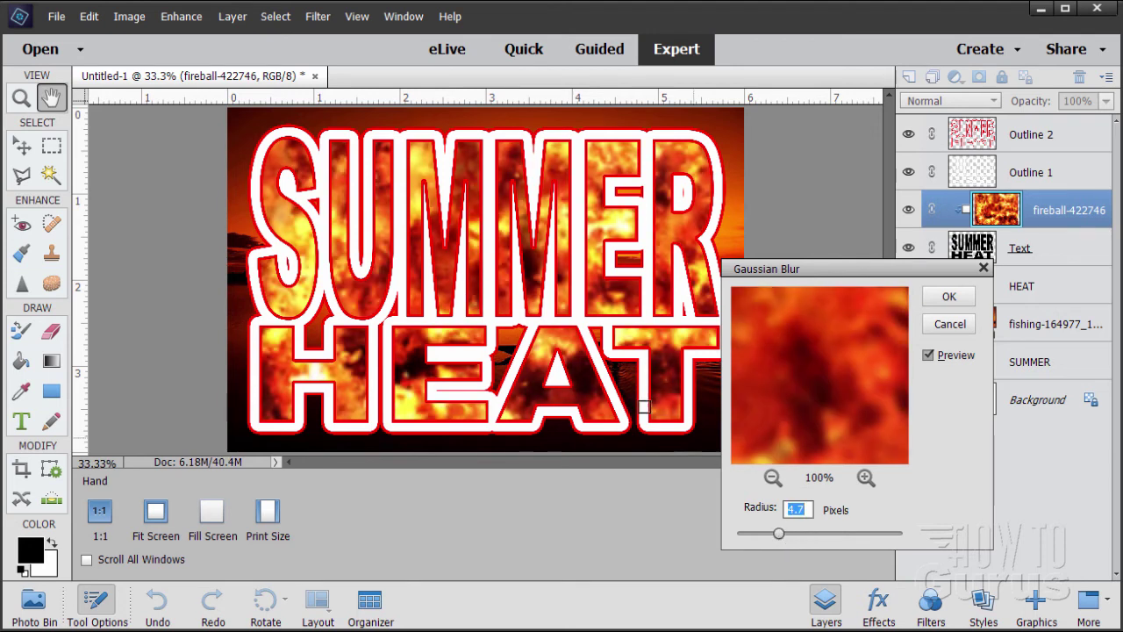
pyautogui.moveTo(781, 537)
pyautogui.mouseDown()
pyautogui.moveTo(821, 535)
pyautogui.moveTo(796, 538)
pyautogui.mouseUp()
pyautogui.doubleClick(808, 513)
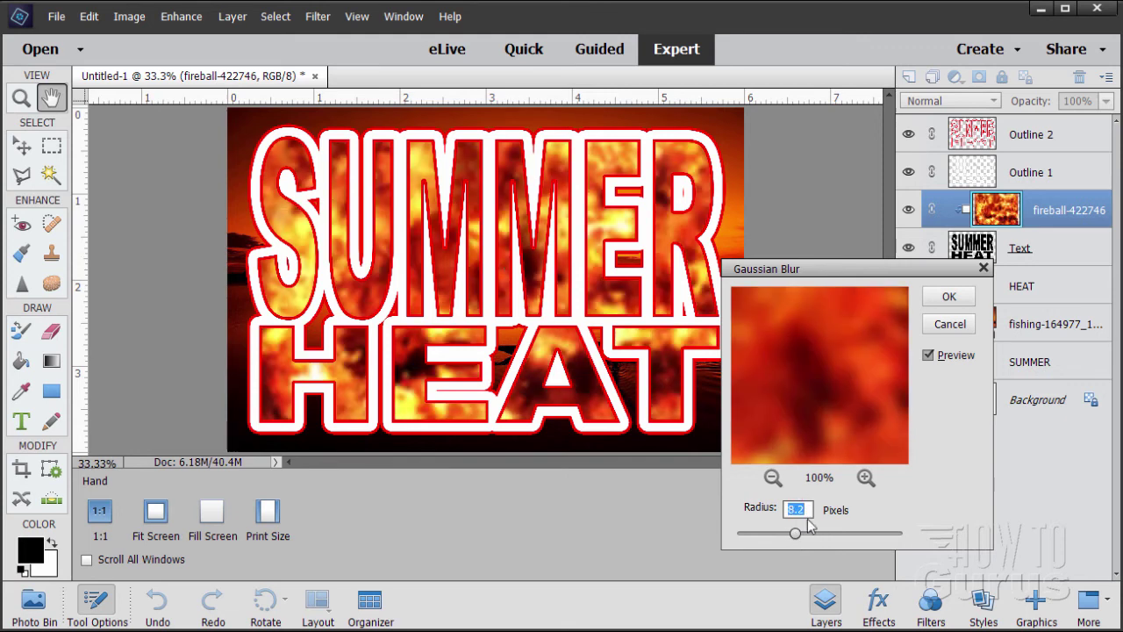
pyautogui.write('15')
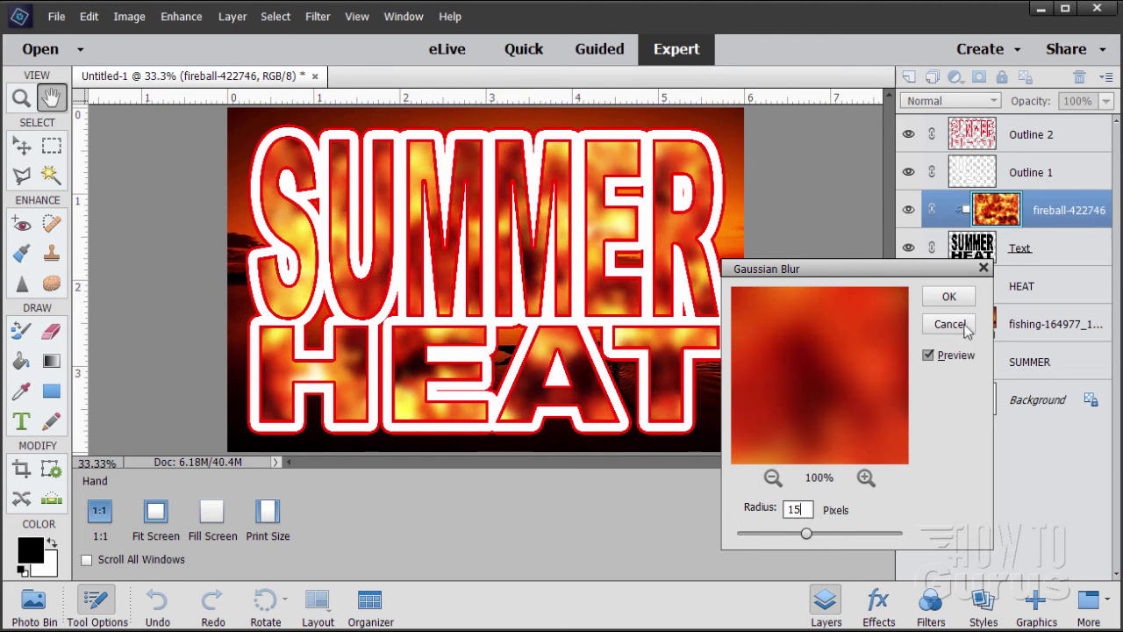
pyautogui.click(949, 296)
pyautogui.press('v')
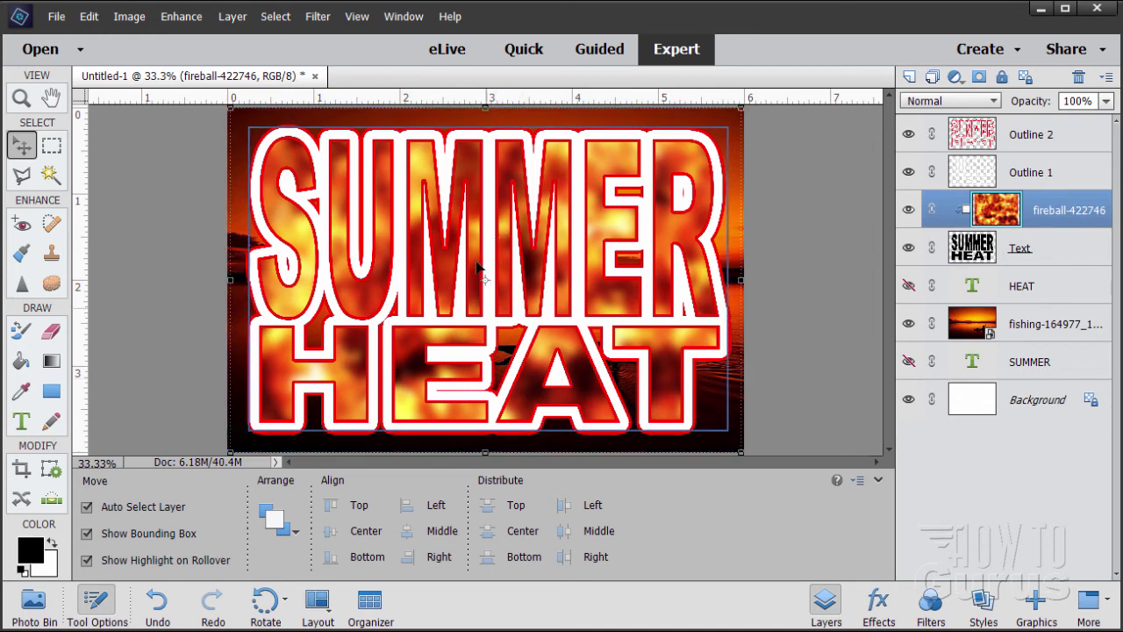
pyautogui.click(1029, 174)
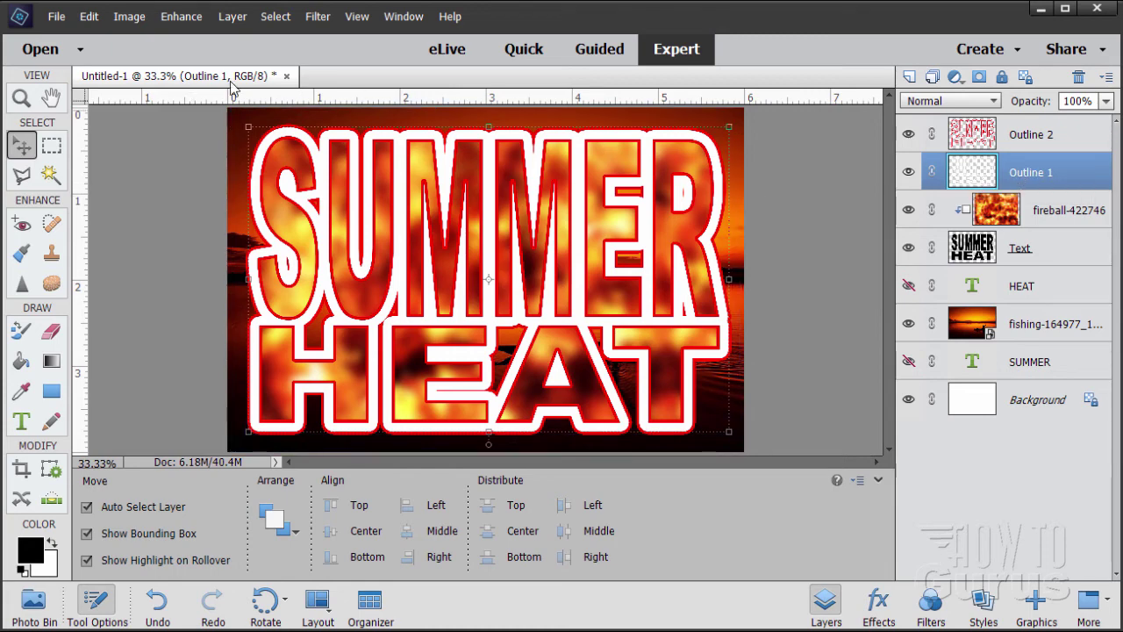
# Create Gradient Fill 1 clipped to Outline 1, moving its settings dialog aside to view the letters.
pyautogui.click(231, 17)
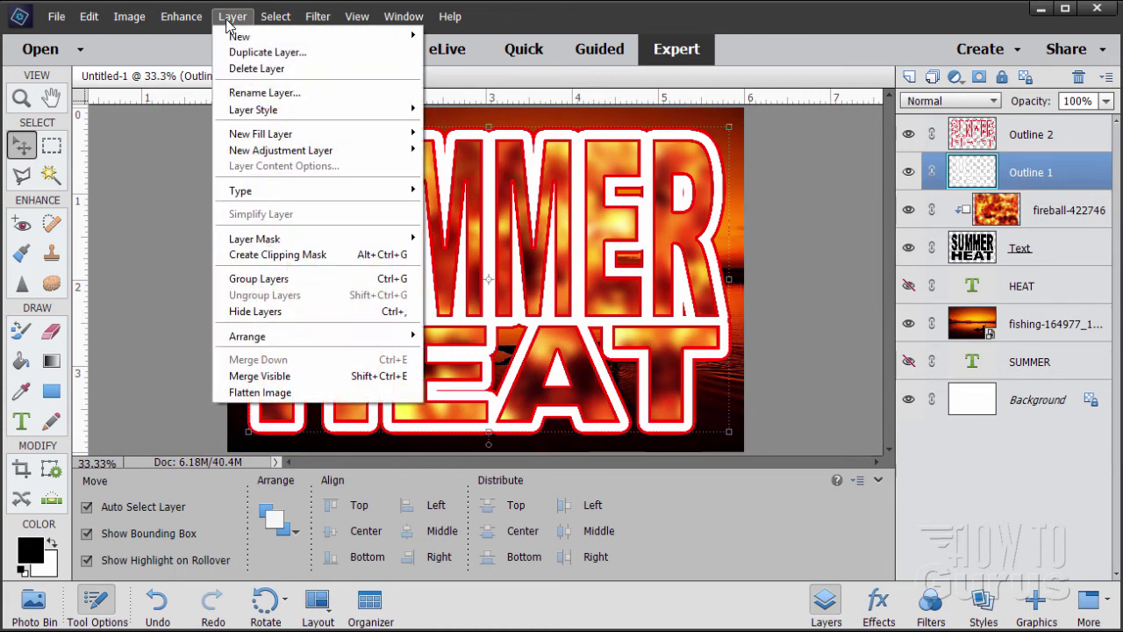
pyautogui.moveTo(304, 139)
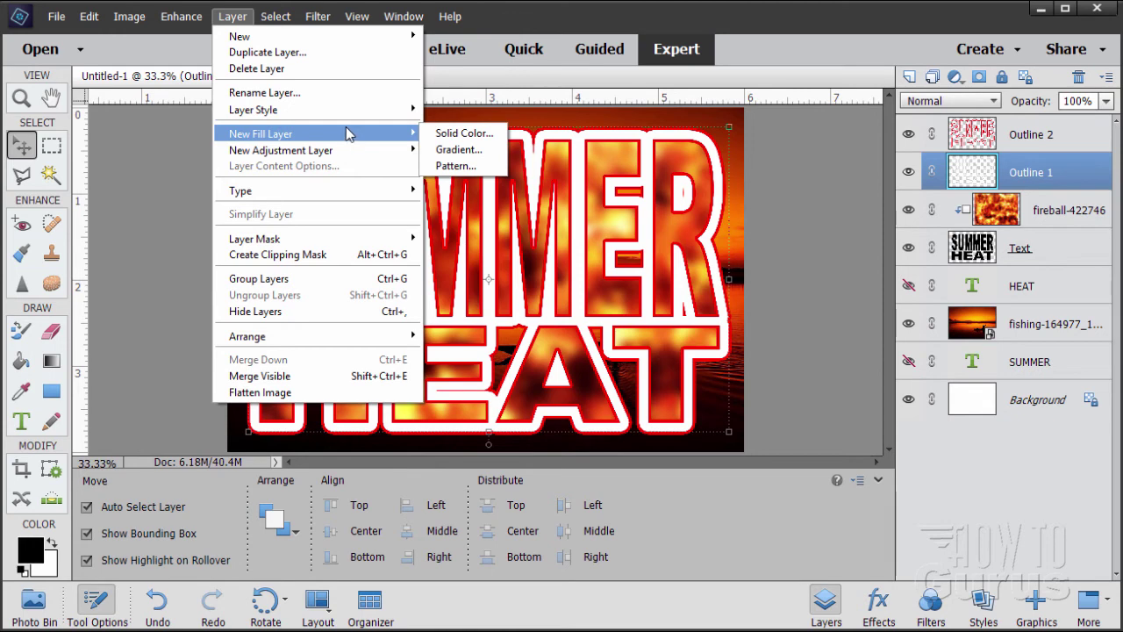
pyautogui.click(471, 151)
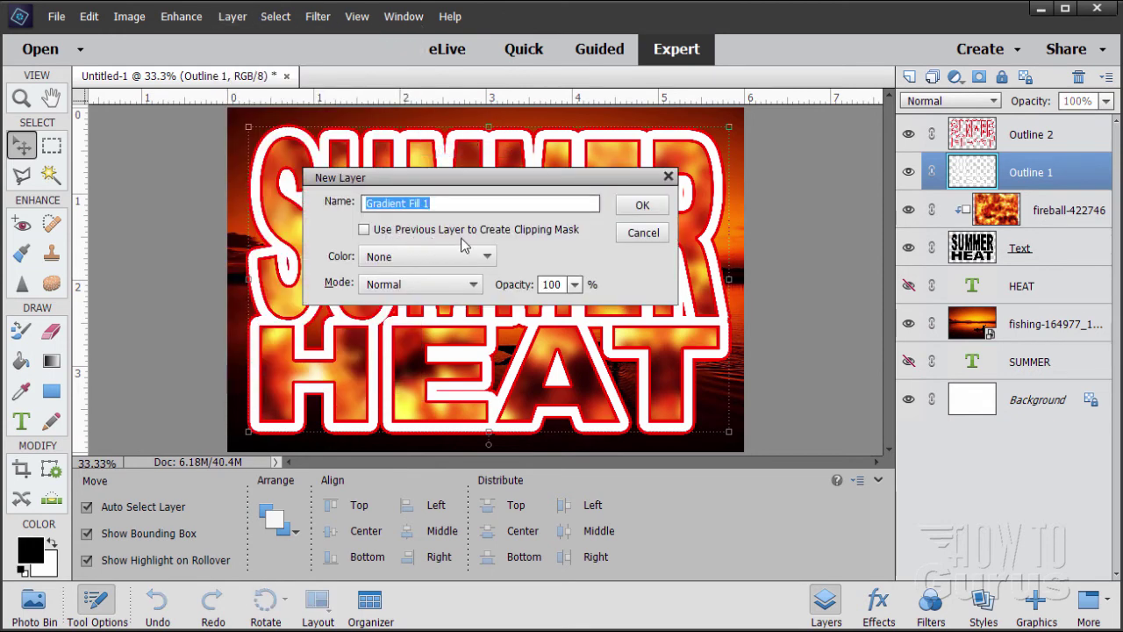
pyautogui.click(365, 230)
pyautogui.click(643, 204)
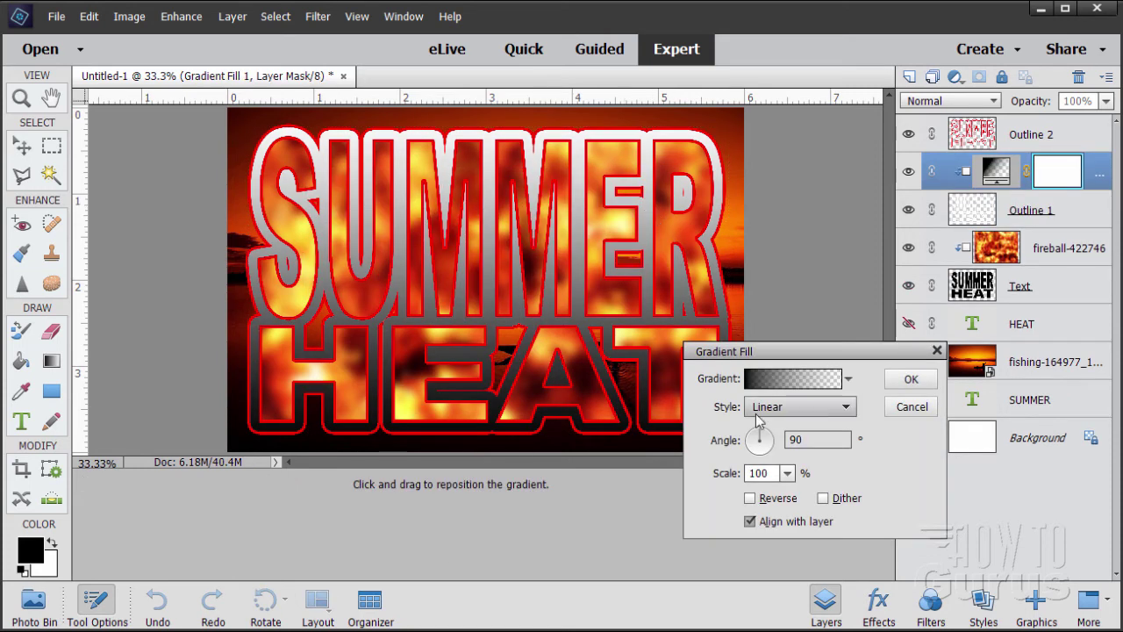
pyautogui.moveTo(773, 356); pyautogui.dragTo(830, 378)
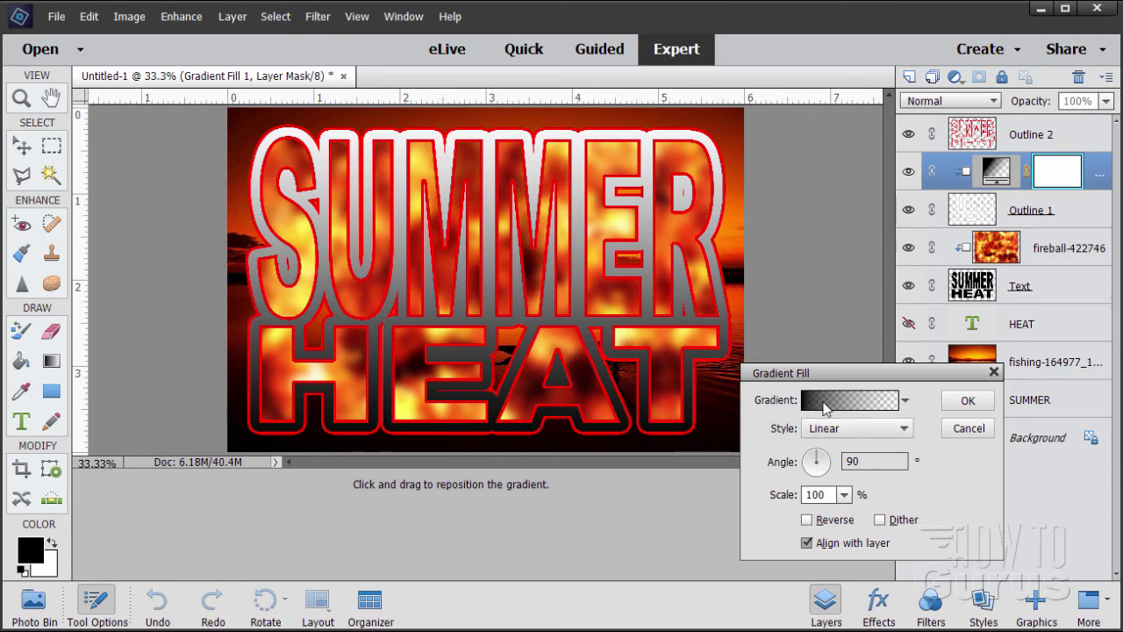
pyautogui.moveTo(846, 379); pyautogui.dragTo(797, 387)
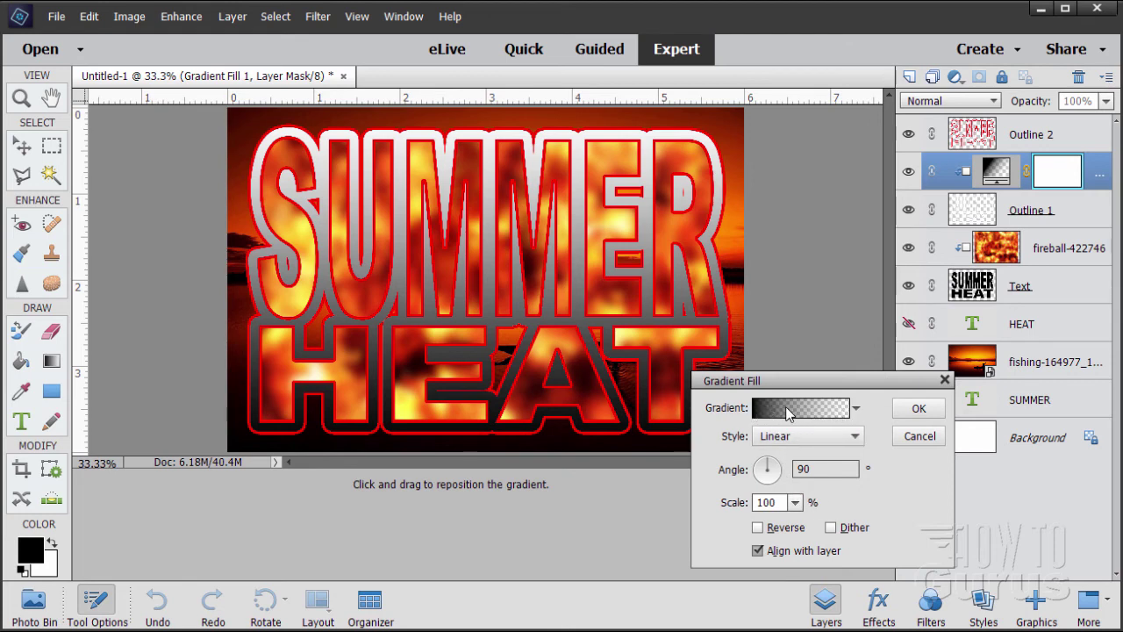
# Choose the Orange, Yellow, Orange gradient preset for the Outline 1 gradient fill.
pyautogui.click(790, 409)
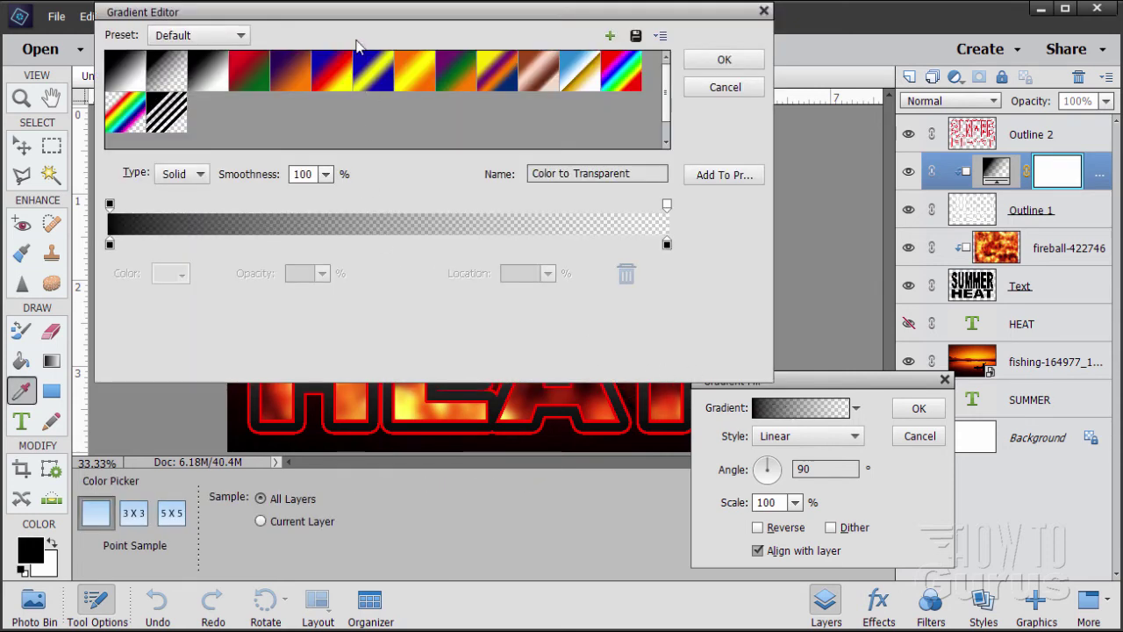
pyautogui.moveTo(346, 17); pyautogui.dragTo(349, 73)
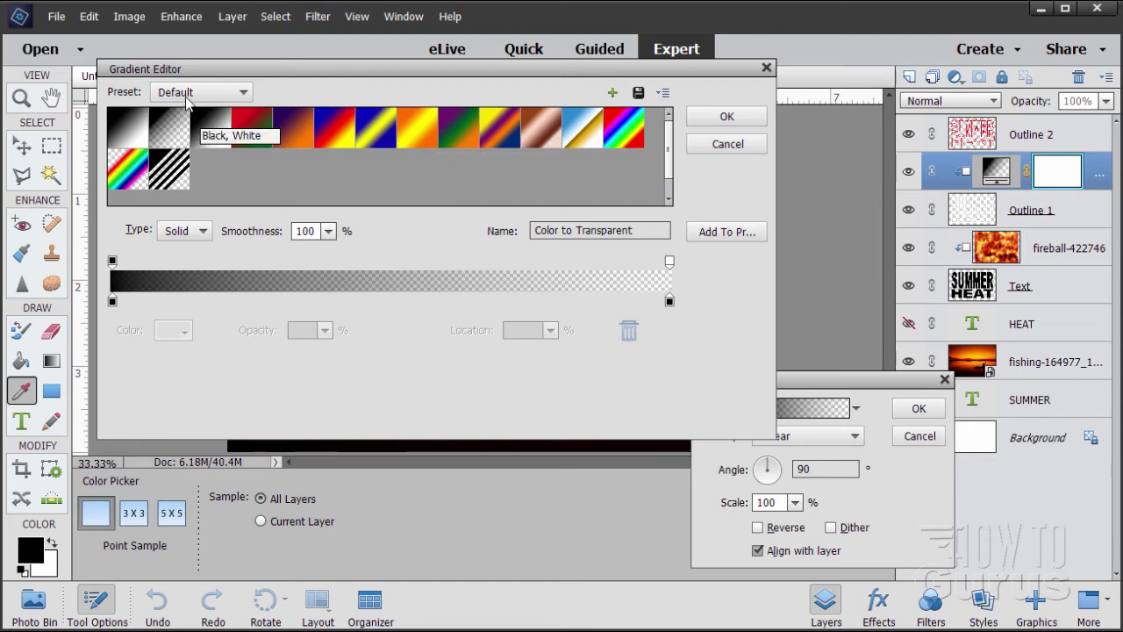
pyautogui.click(416, 139)
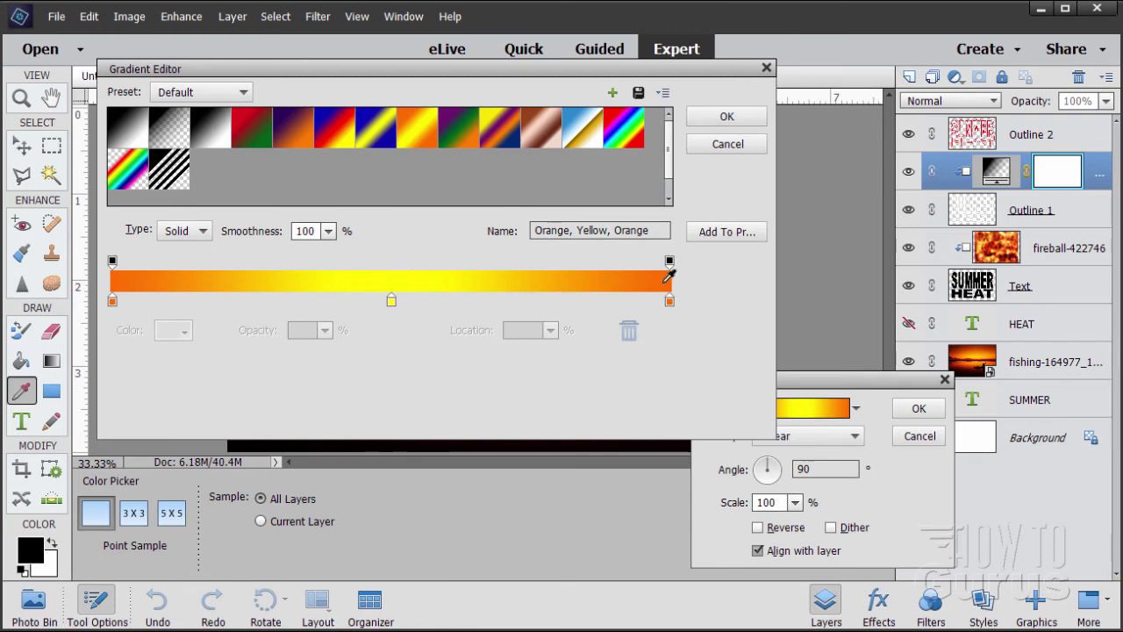
pyautogui.click(727, 116)
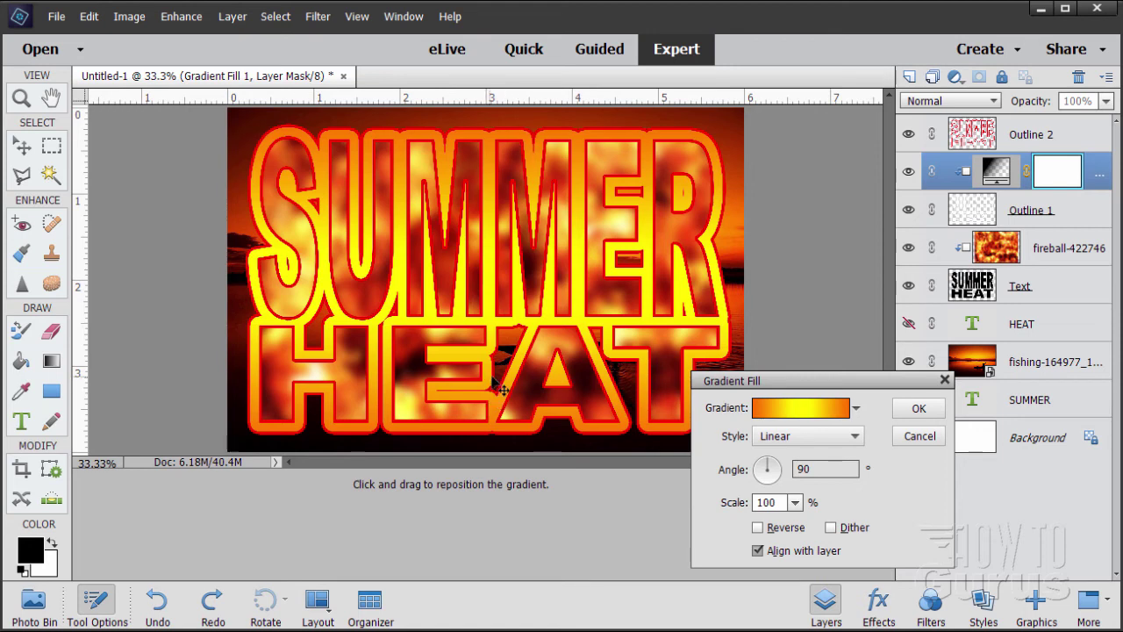
# Set the gradient angle to 180° and confirm the Gradient Fill.
pyautogui.moveTo(827, 472); pyautogui.dragTo(769, 474)
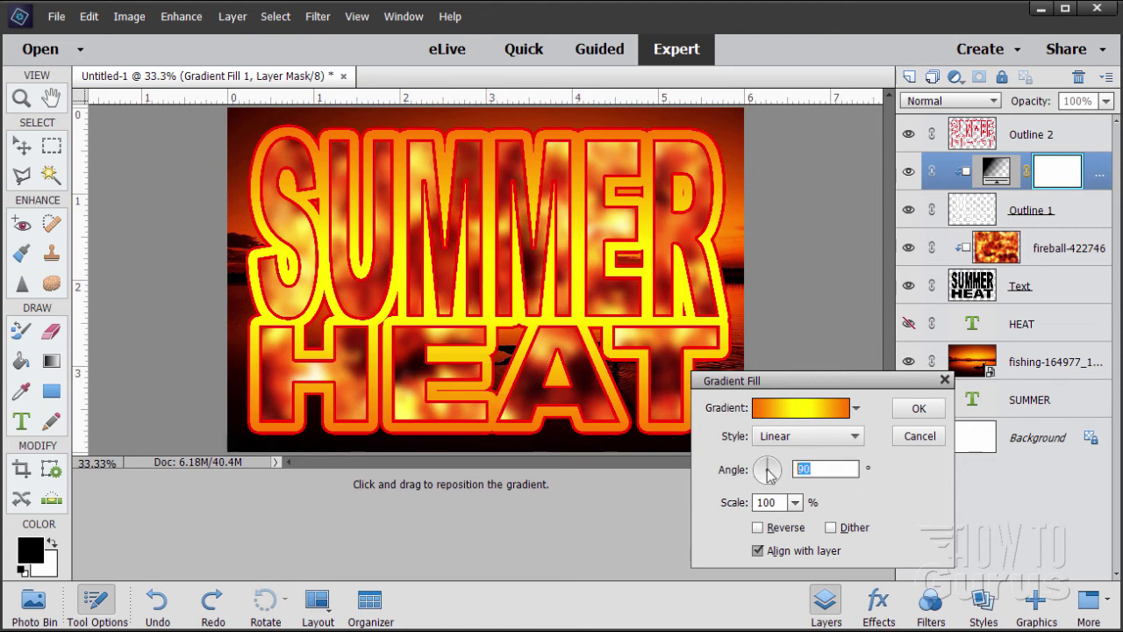
pyautogui.write('180')
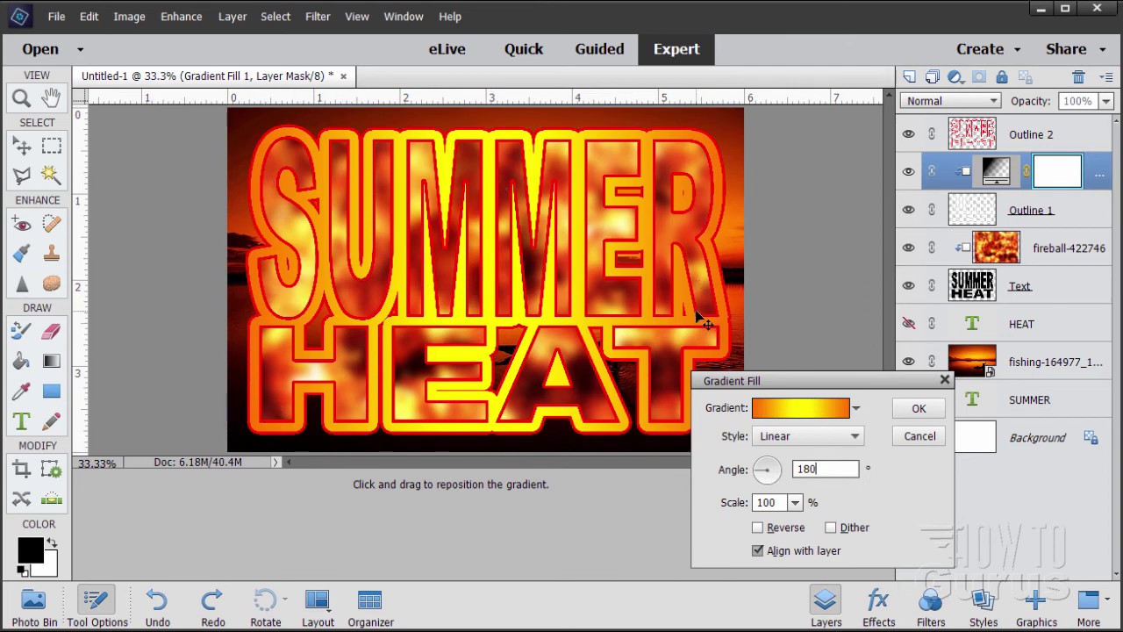
pyautogui.click(918, 409)
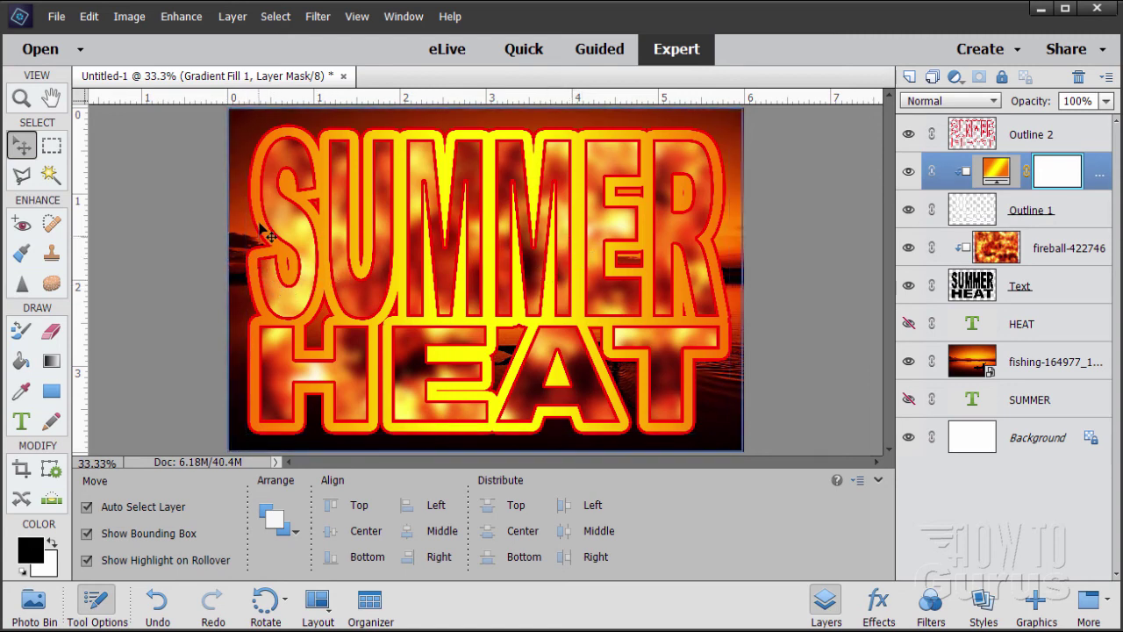
# Add a Gradient Fill layer on Outline 2 with Use Previous Layer to Create Clipping Mask ticked.
pyautogui.click(1033, 135)
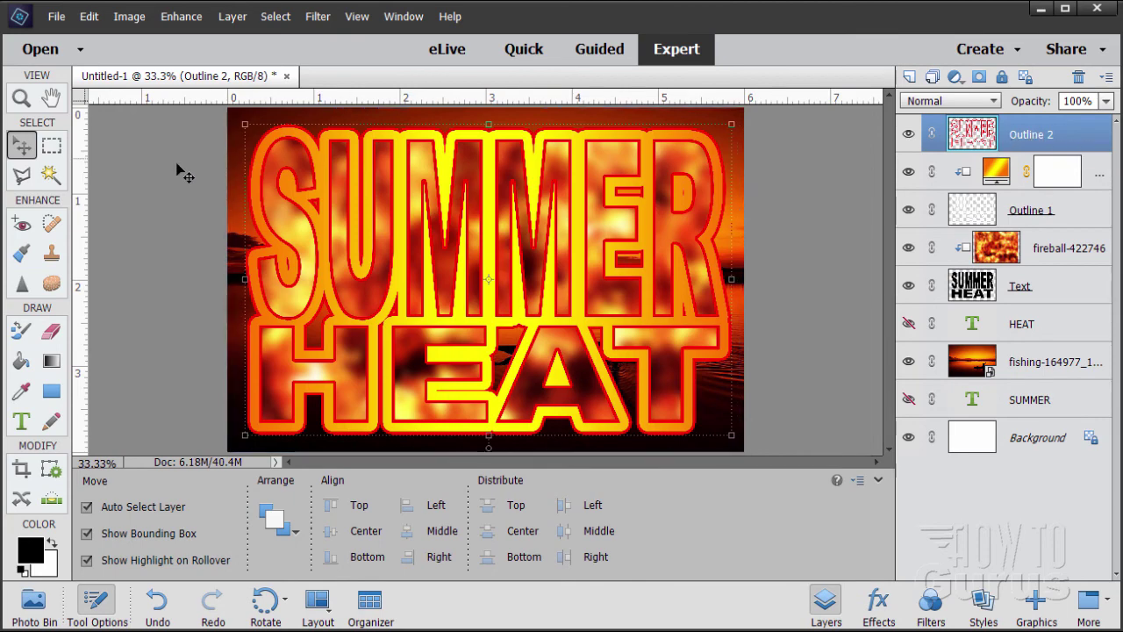
pyautogui.click(233, 17)
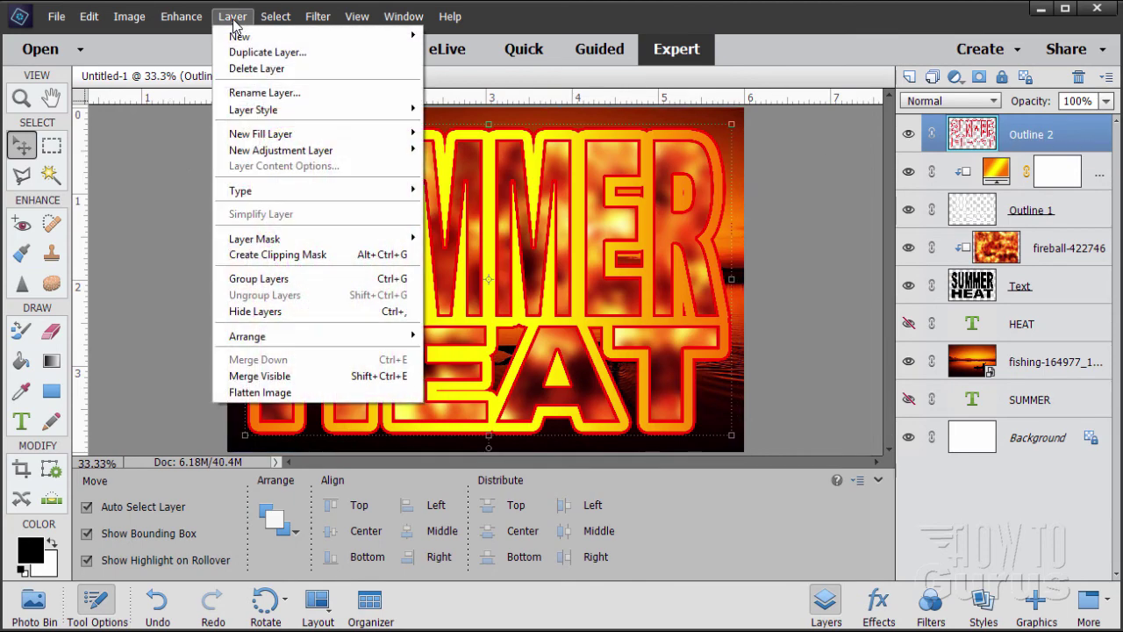
pyautogui.moveTo(277, 139)
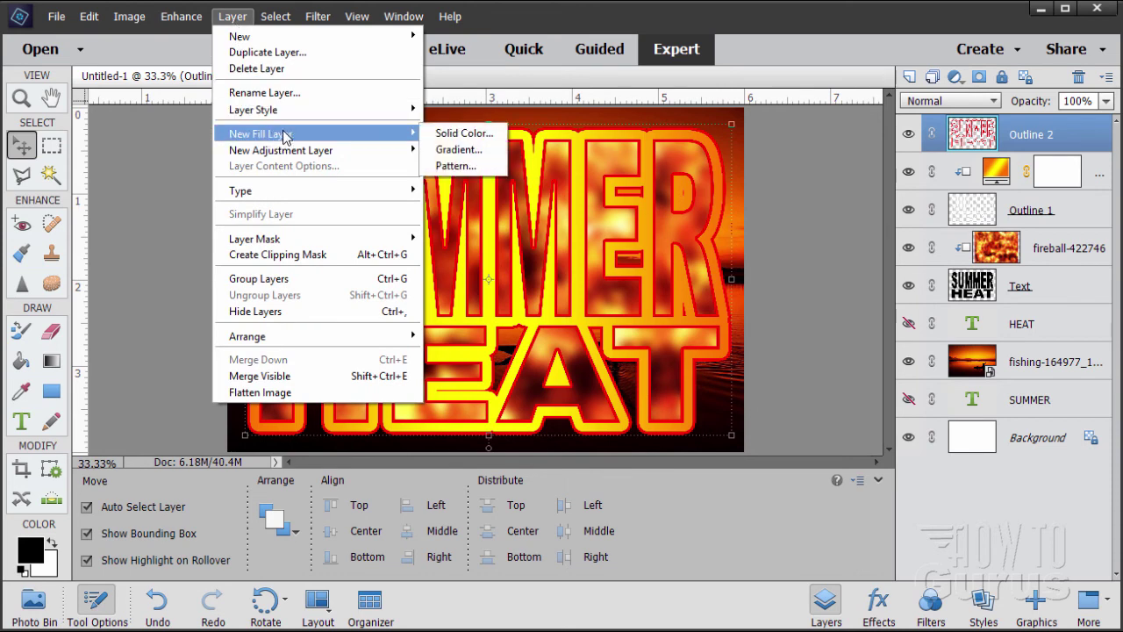
pyautogui.click(470, 154)
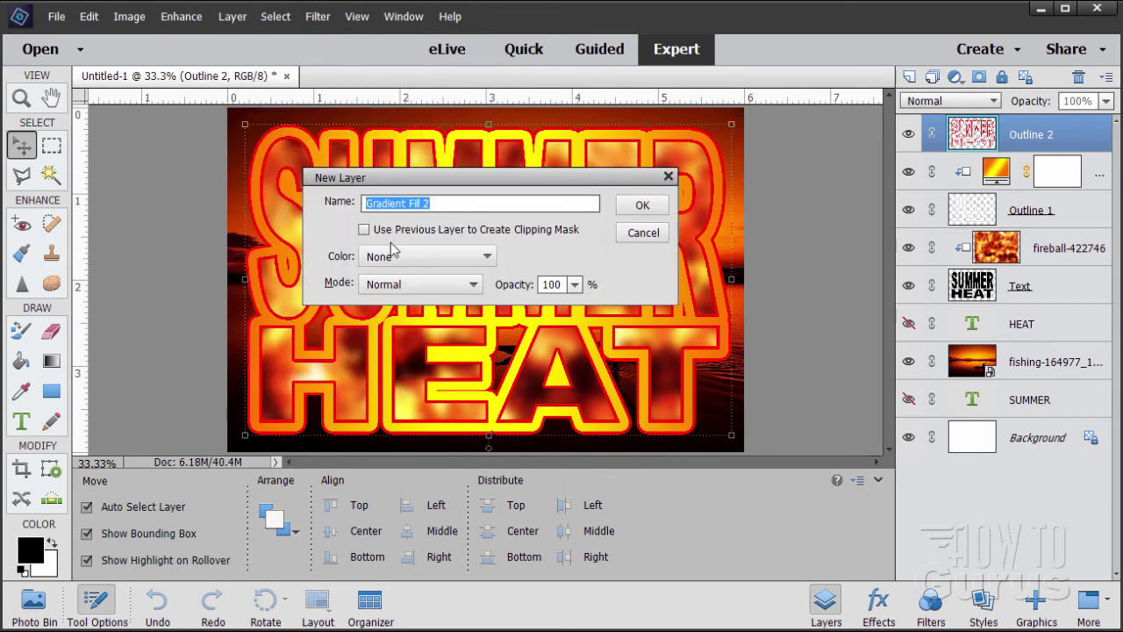
pyautogui.click(367, 232)
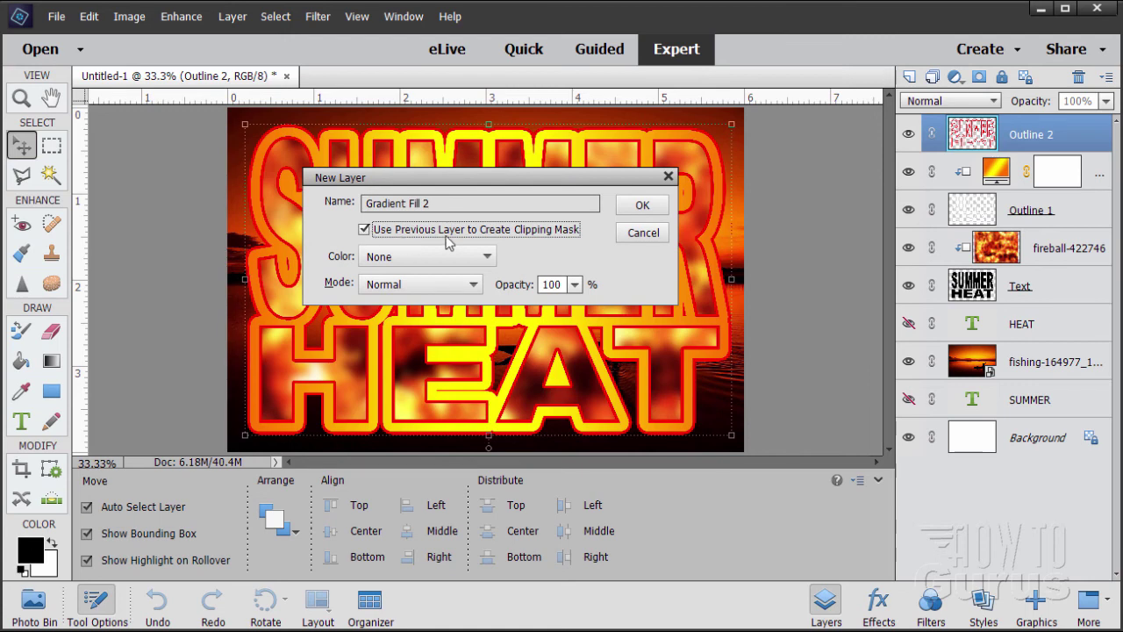
pyautogui.click(643, 207)
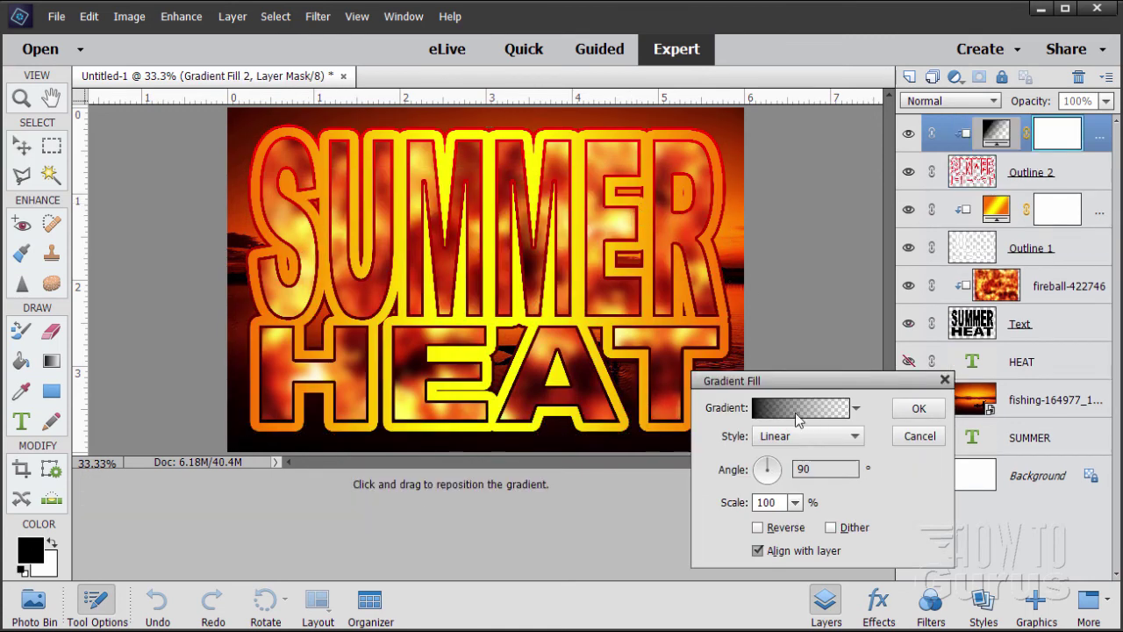
pyautogui.moveTo(798, 391); pyautogui.dragTo(809, 396)
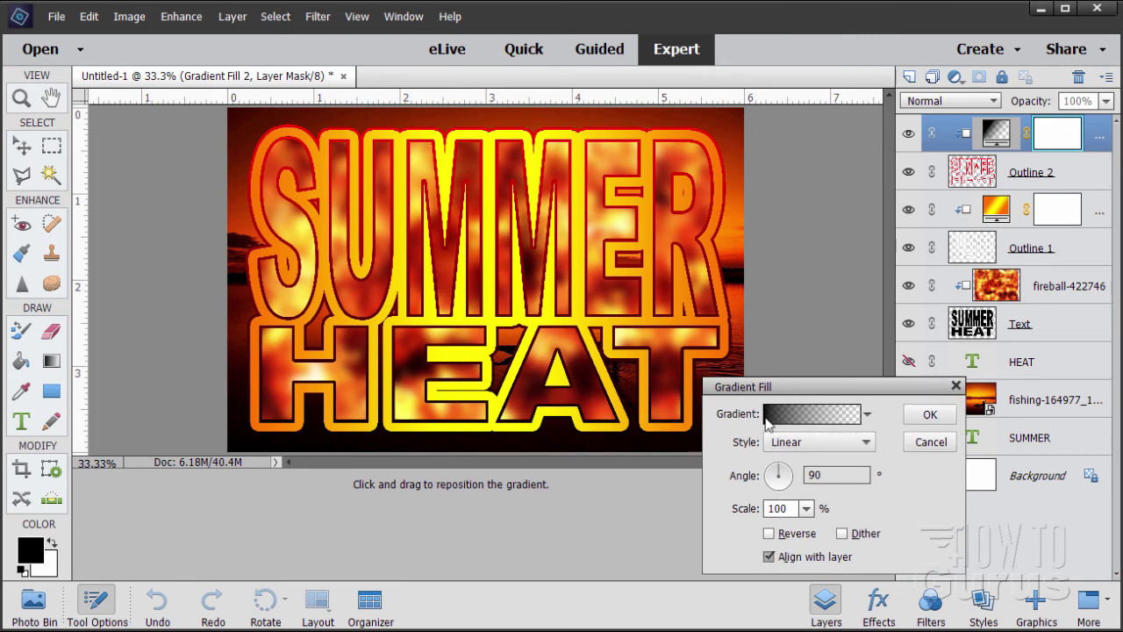
# Set the gradient's starting colour stop to pure red ff0000.
pyautogui.click(773, 425)
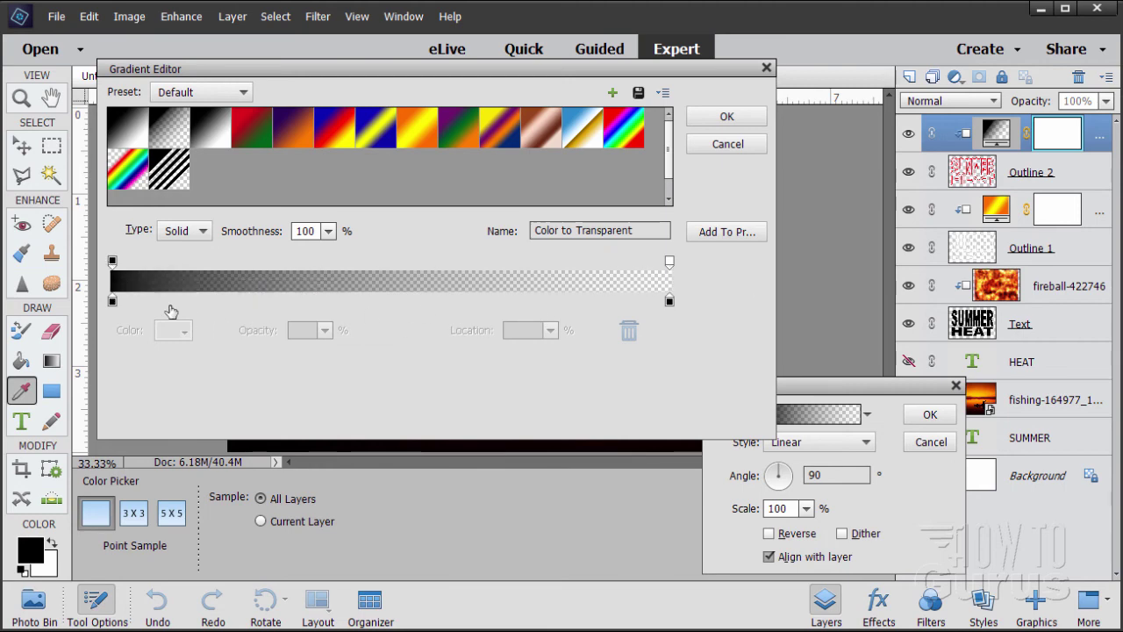
pyautogui.click(112, 302)
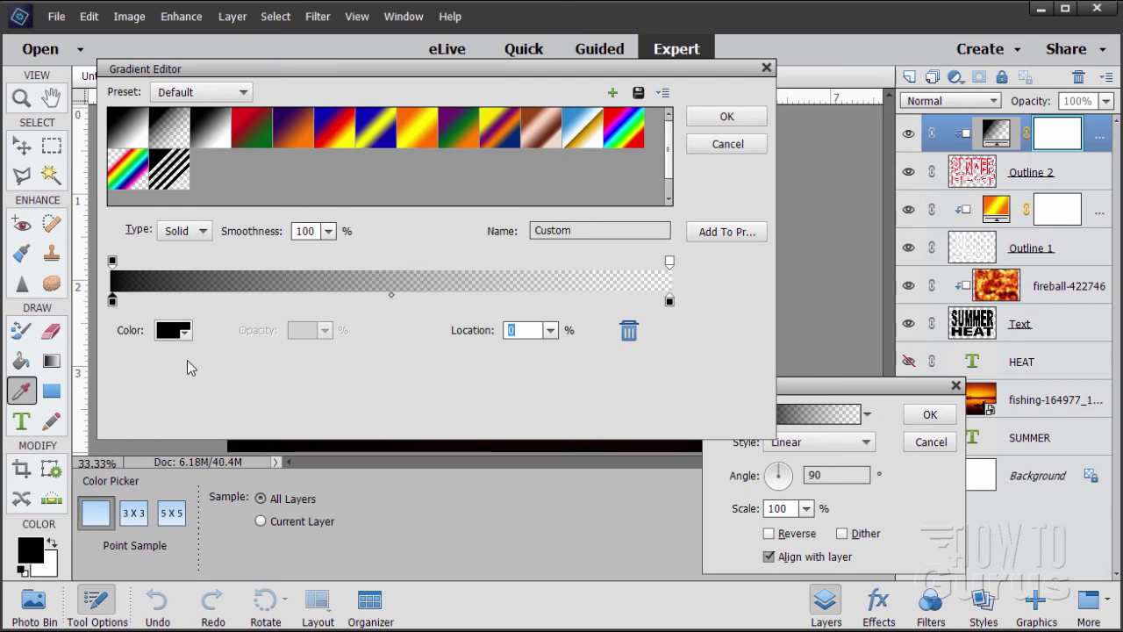
pyautogui.click(172, 331)
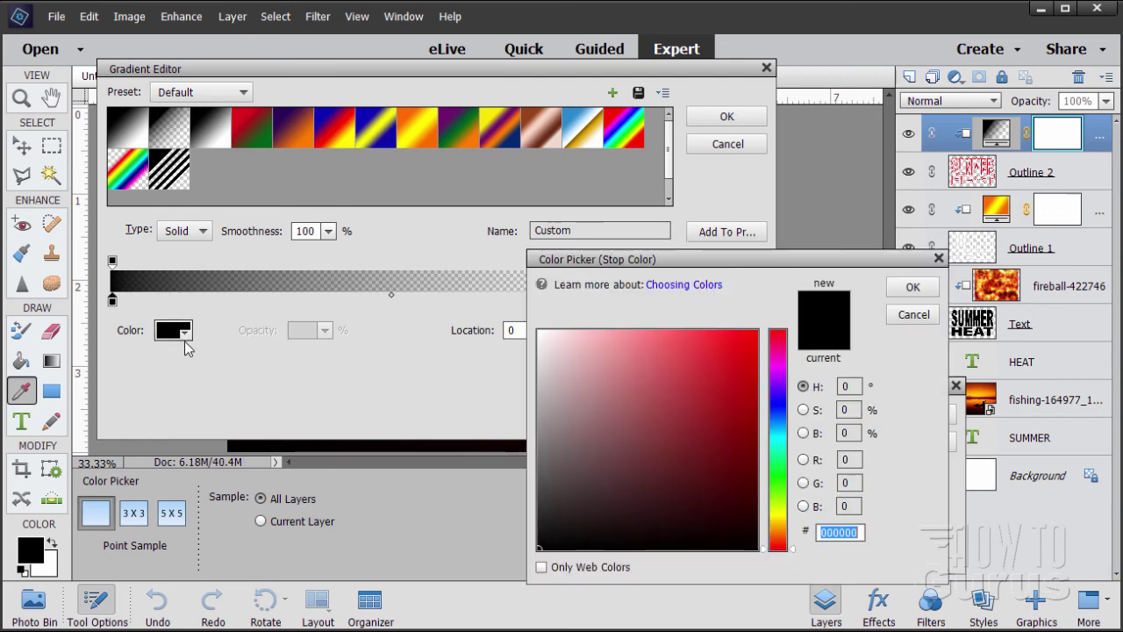
pyautogui.click(588, 399)
pyautogui.moveTo(588, 400)
pyautogui.mouseDown()
pyautogui.moveTo(719, 359)
pyautogui.moveTo(774, 312)
pyautogui.mouseUp()
pyautogui.click(913, 287)
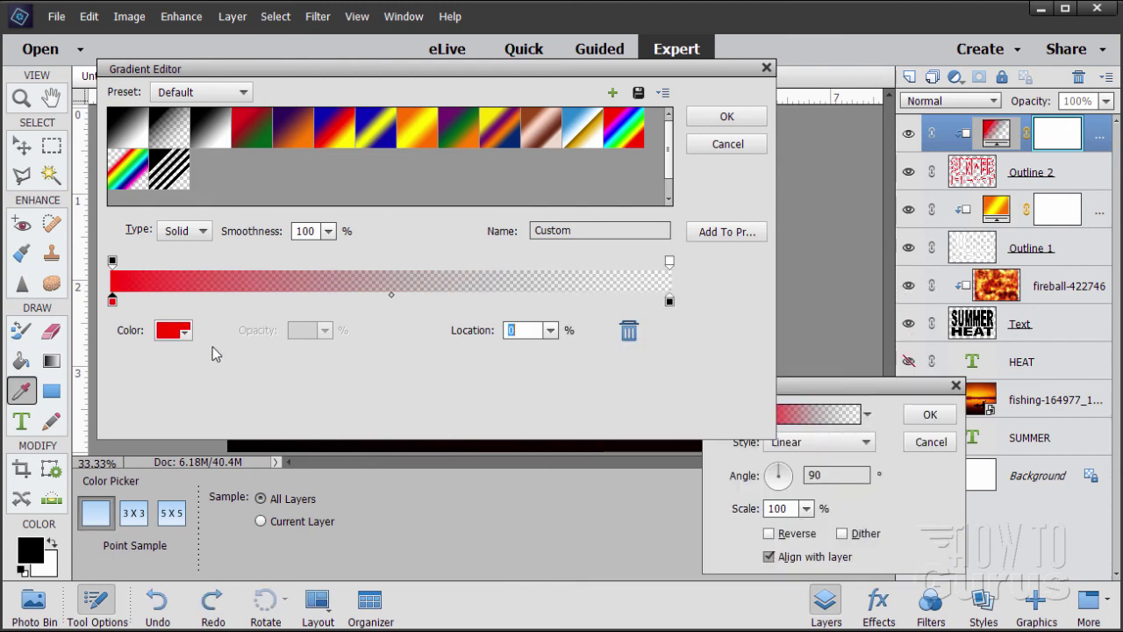
# Pick bright yellow fff600 for the gradient's end colour stop.
pyautogui.click(670, 303)
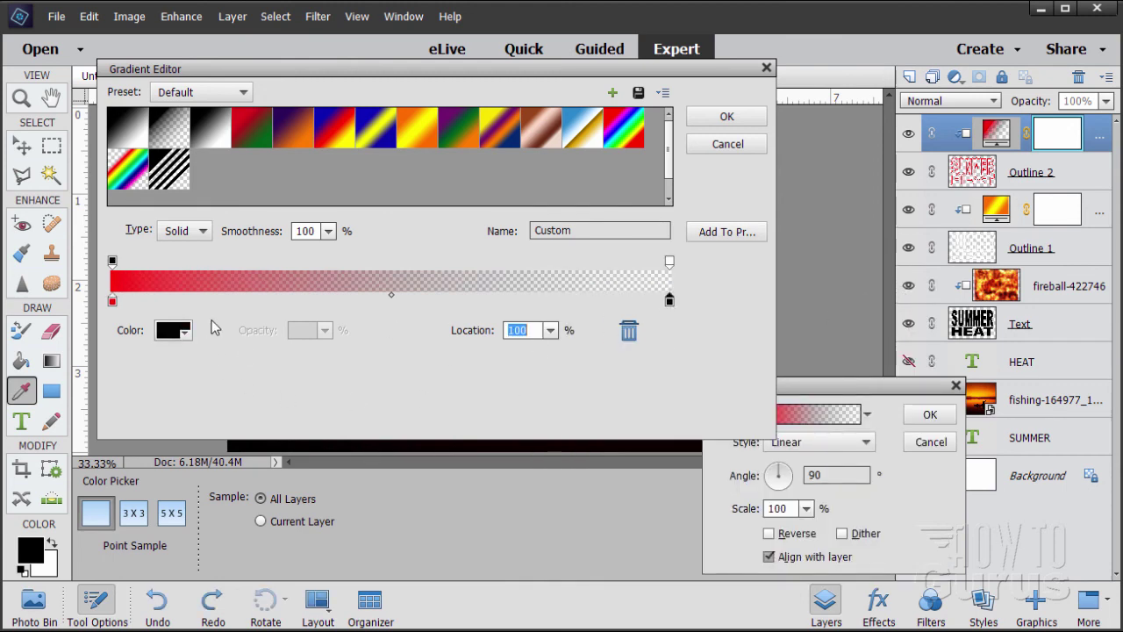
pyautogui.click(172, 330)
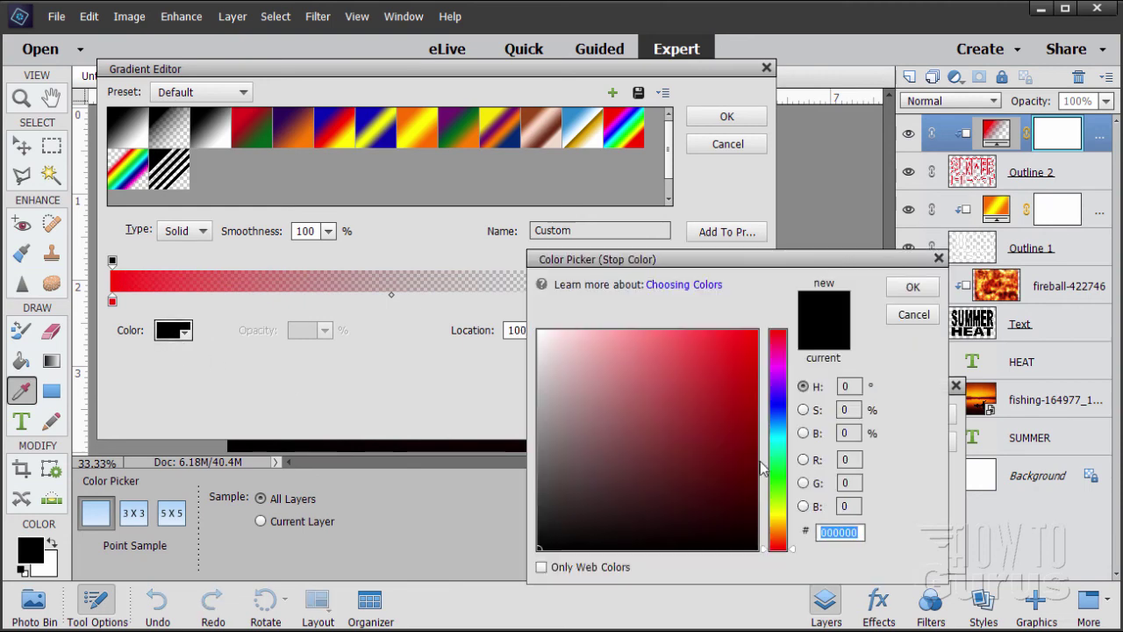
pyautogui.click(778, 518)
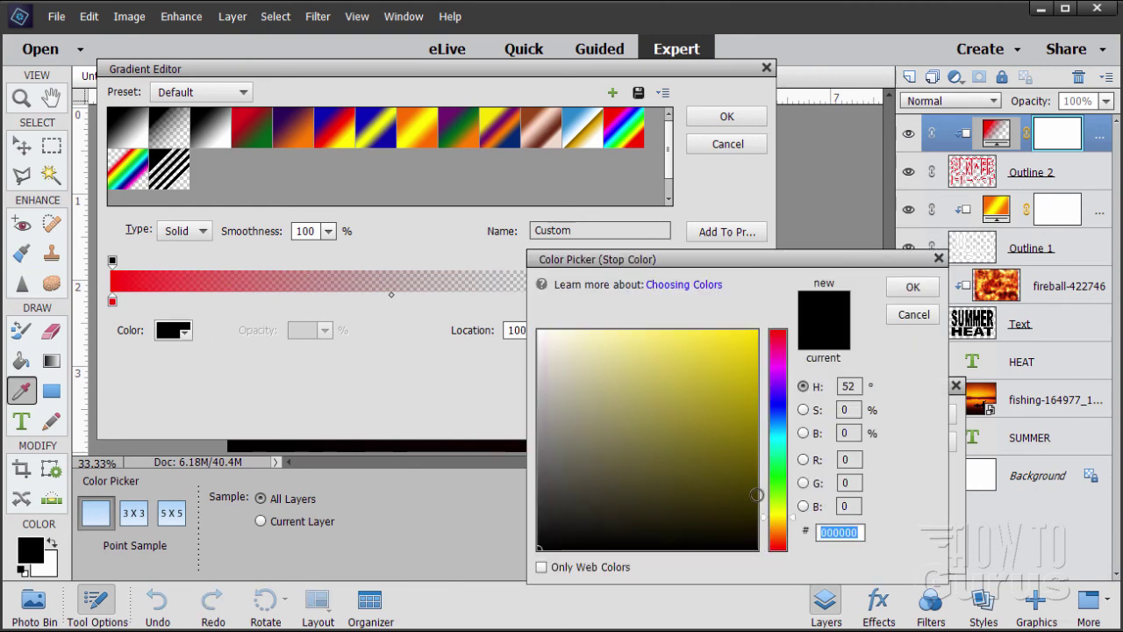
pyautogui.click(759, 331)
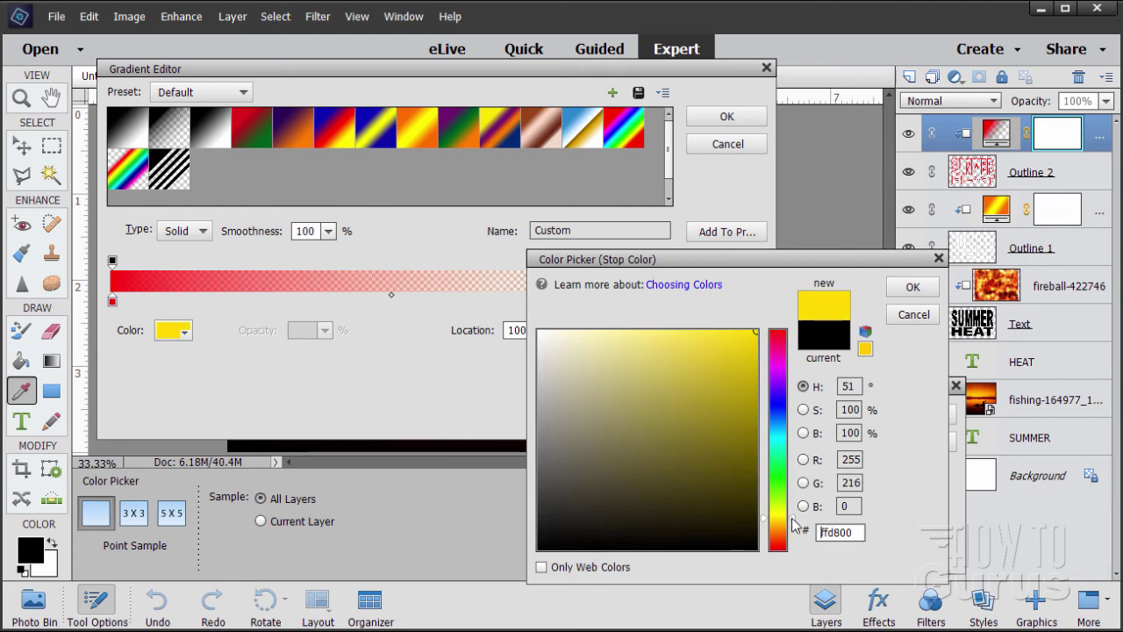
pyautogui.moveTo(792, 525); pyautogui.dragTo(793, 520)
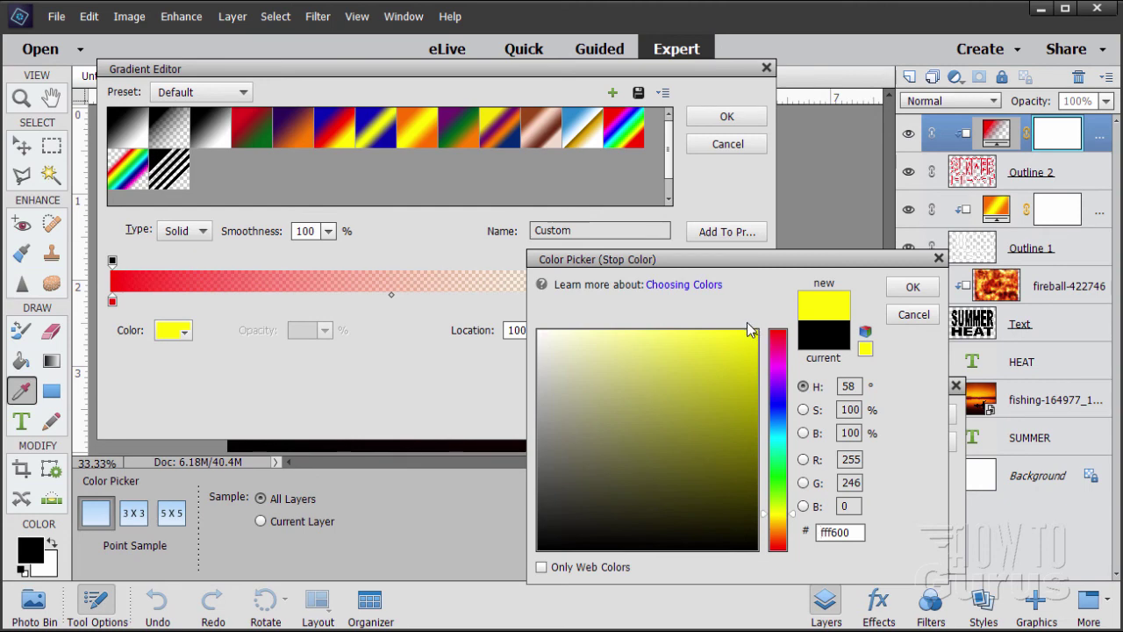
# Confirm the yellow stop, set the end opacity stop to 100%, and remove the extra middle stop.
pyautogui.click(913, 288)
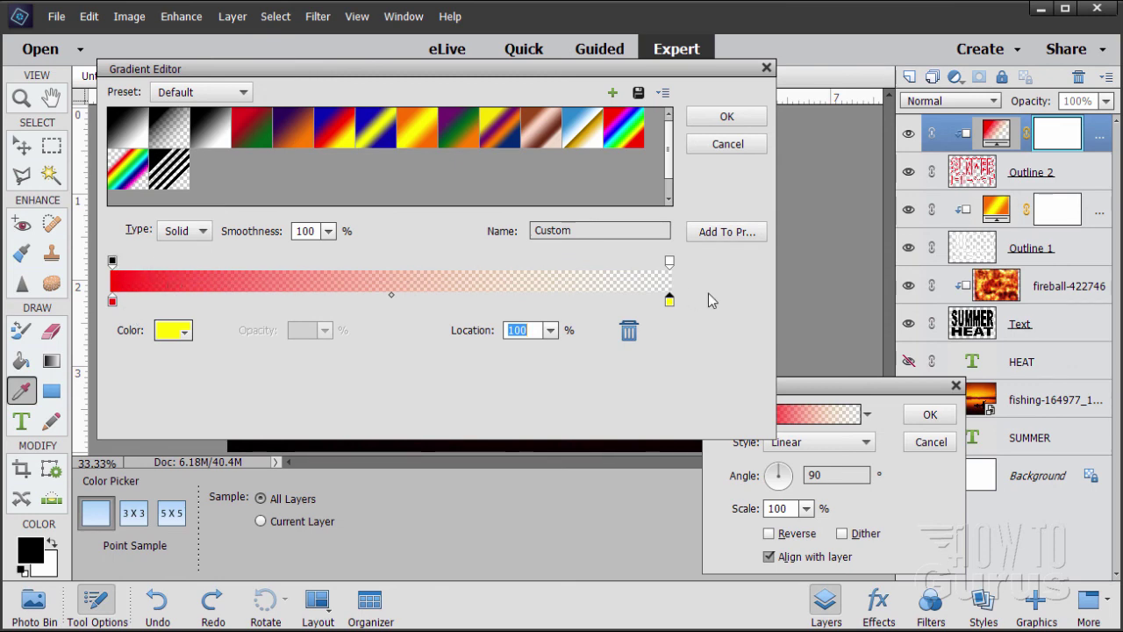
pyautogui.click(670, 264)
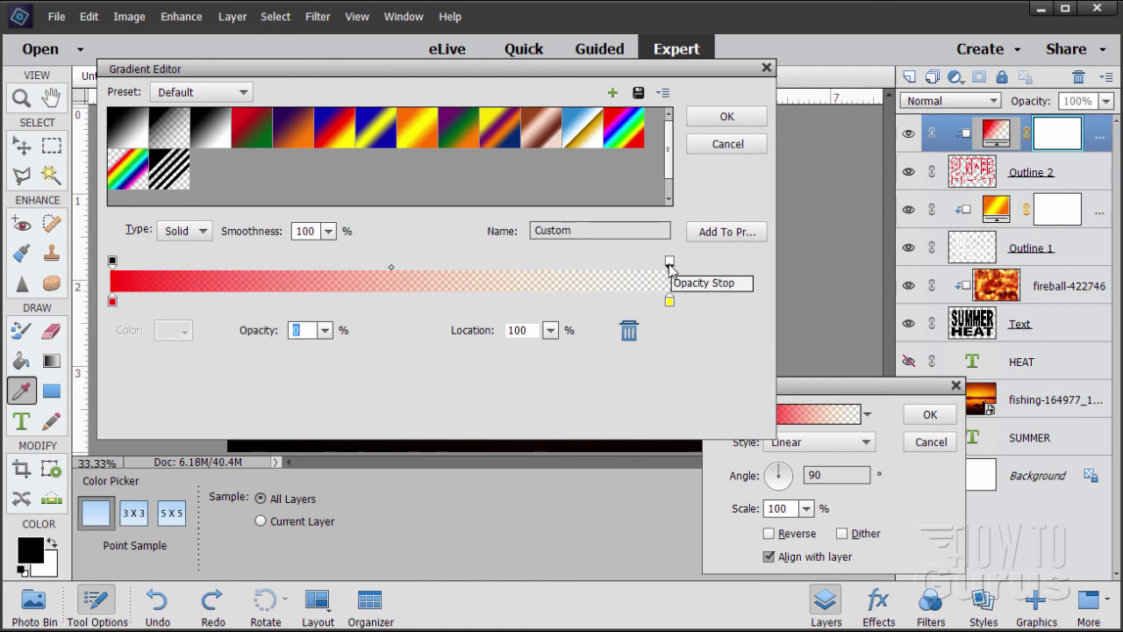
pyautogui.click(326, 330)
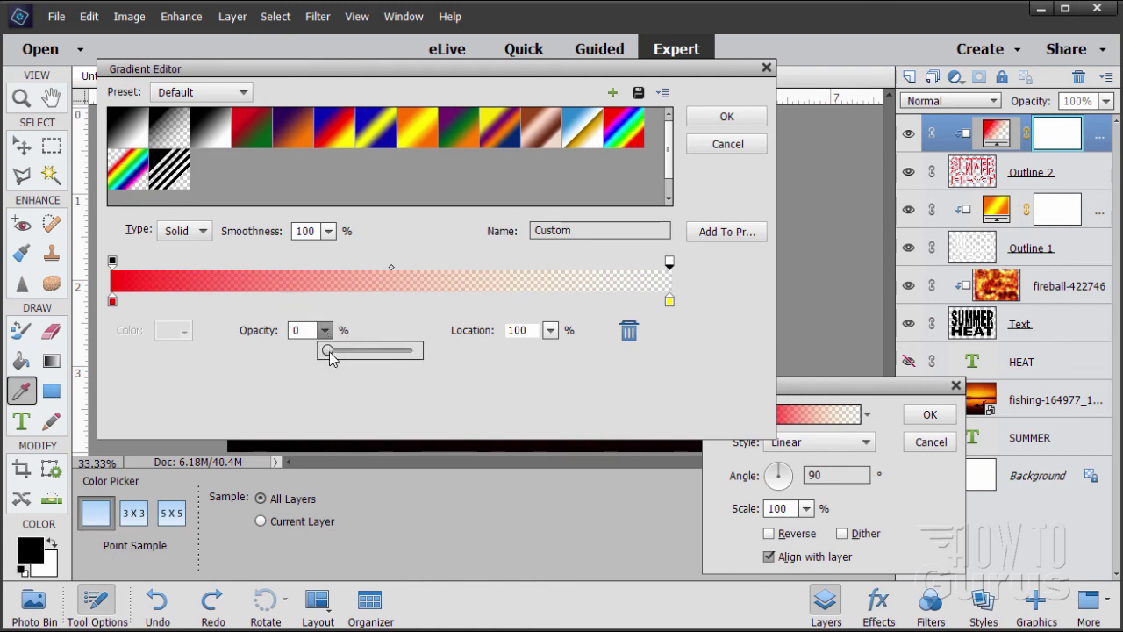
pyautogui.moveTo(328, 352); pyautogui.dragTo(409, 351)
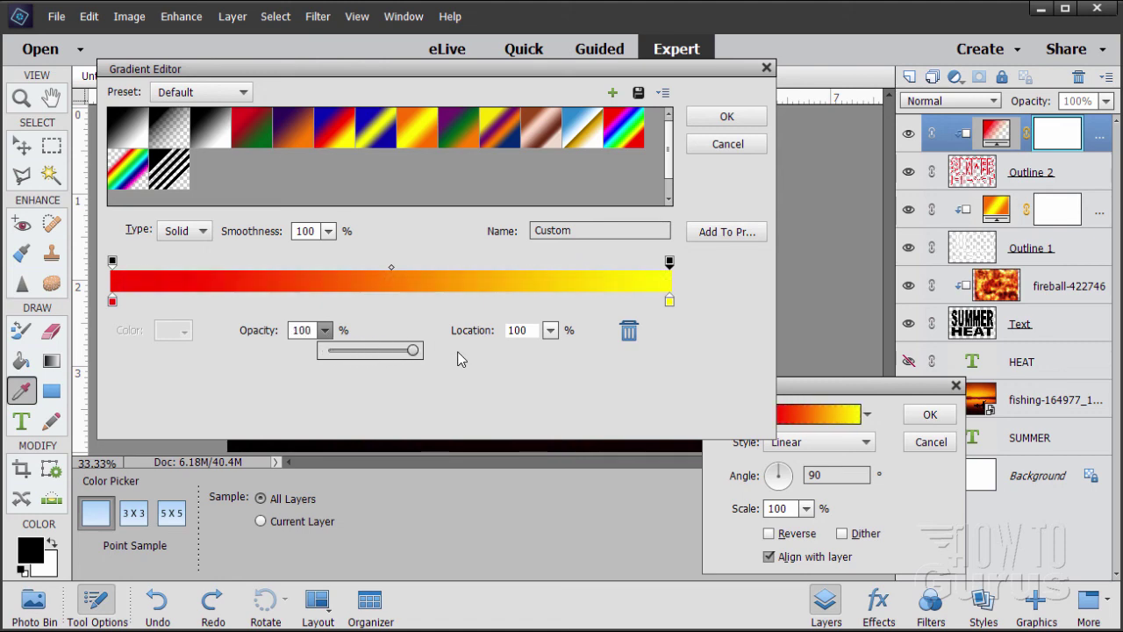
pyautogui.click(395, 302)
pyautogui.moveTo(395, 307); pyautogui.dragTo(397, 369)
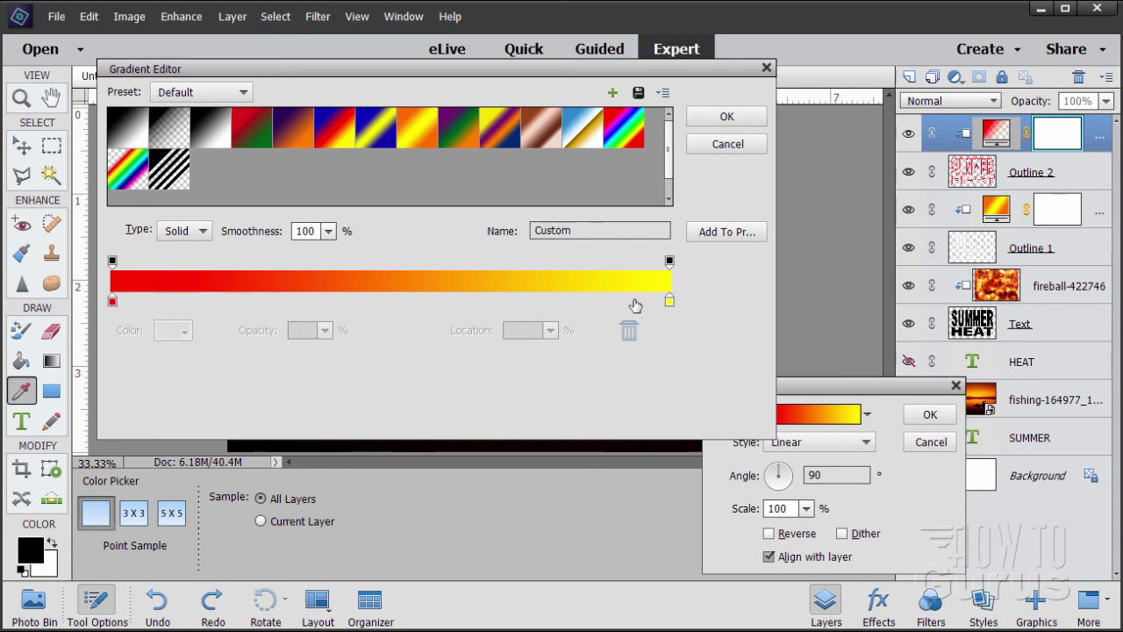
pyautogui.click(727, 115)
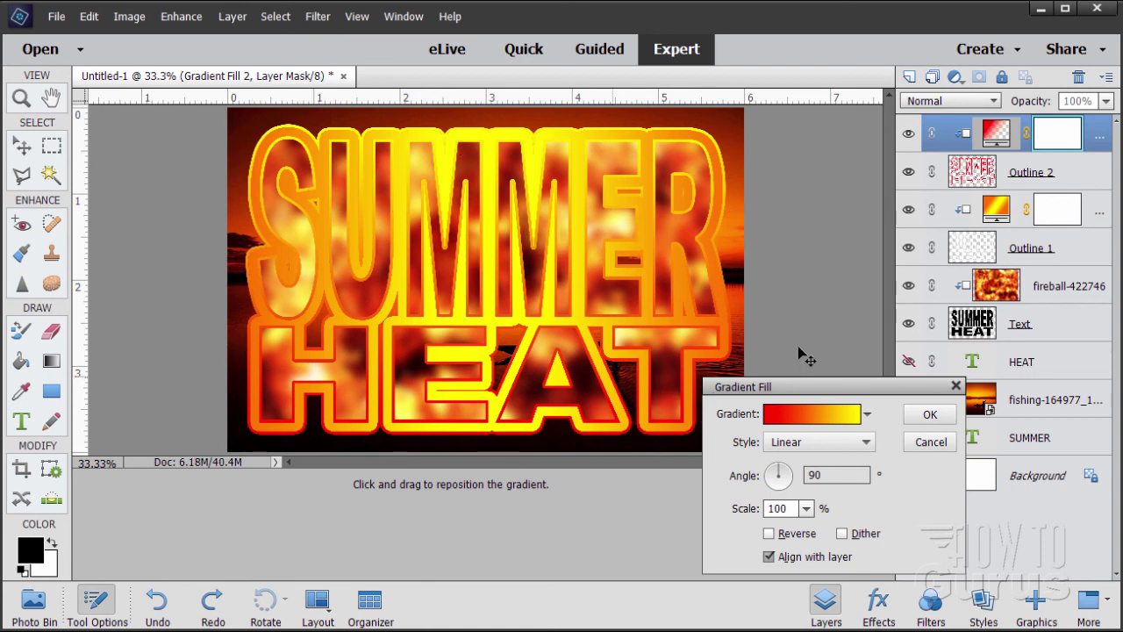
# Apply the red-to-yellow gradient fill and float the document in an enlarged window.
pyautogui.click(929, 415)
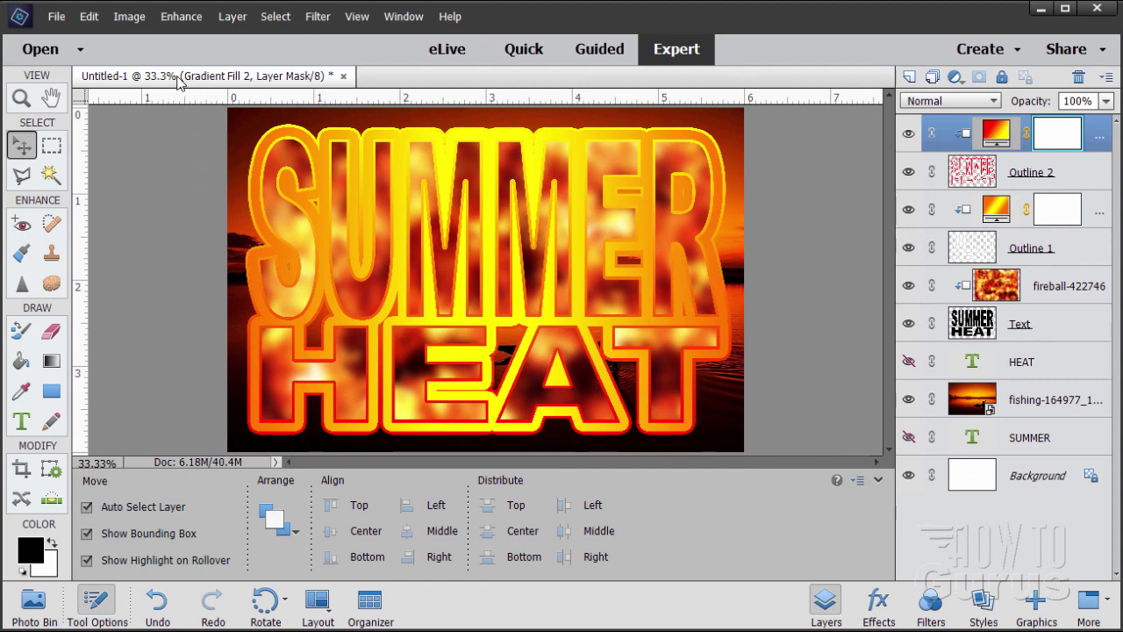
pyautogui.moveTo(178, 81); pyautogui.dragTo(298, 107)
pyautogui.moveTo(648, 436); pyautogui.dragTo(1010, 631)
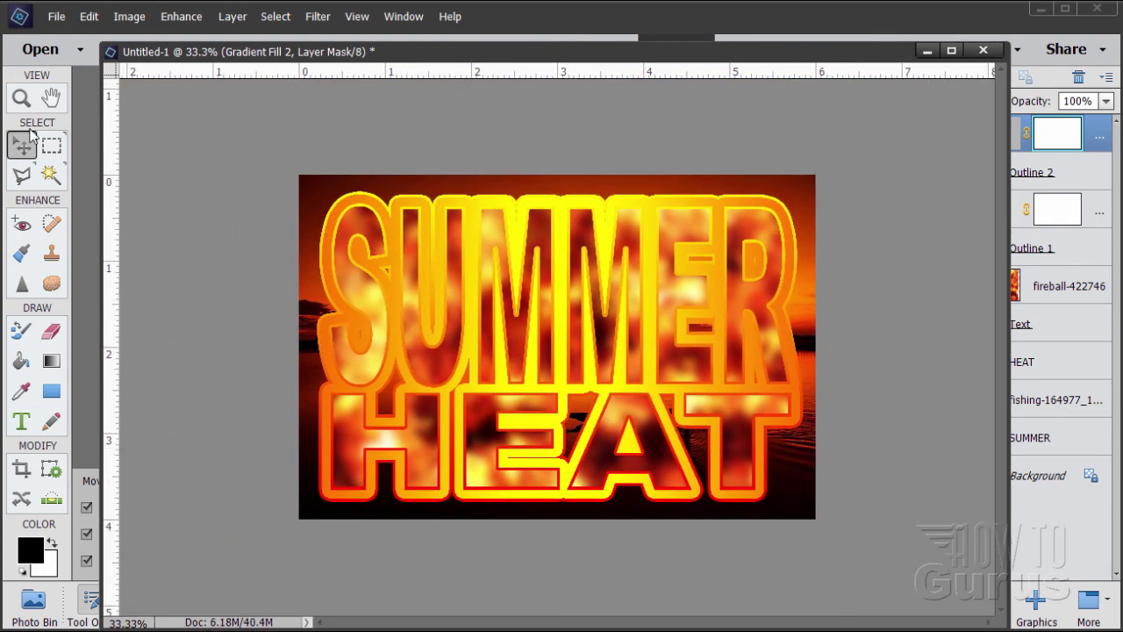
# Zoom the view to 50%, nudge the window higher, and switch back to the Move tool.
pyautogui.click(21, 99)
pyautogui.click(512, 368)
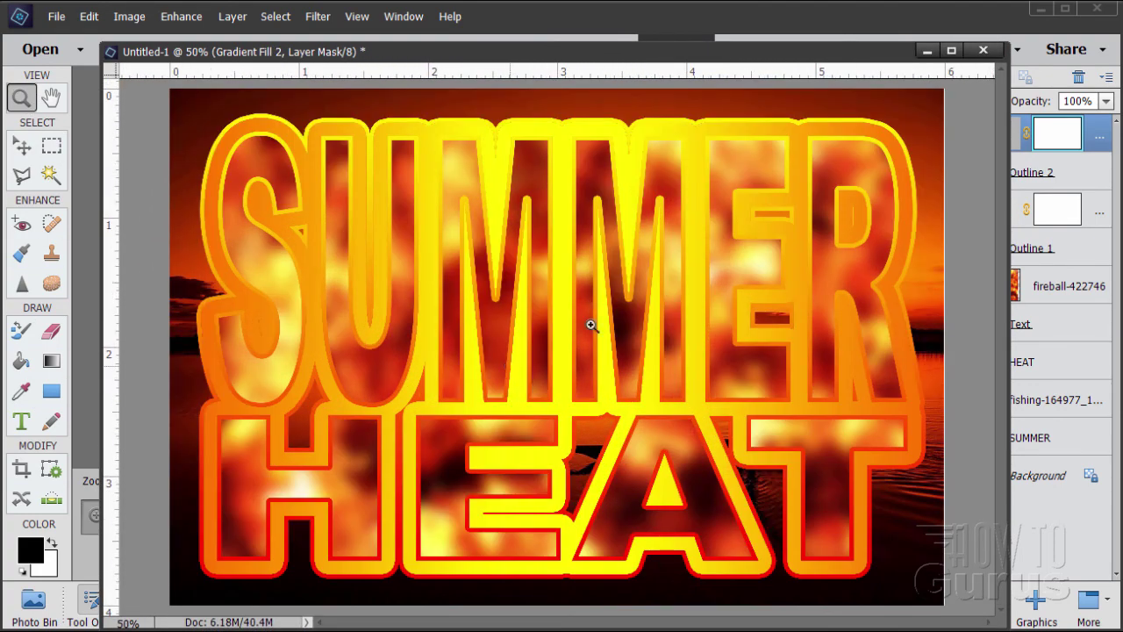
pyautogui.moveTo(624, 58); pyautogui.dragTo(622, 44)
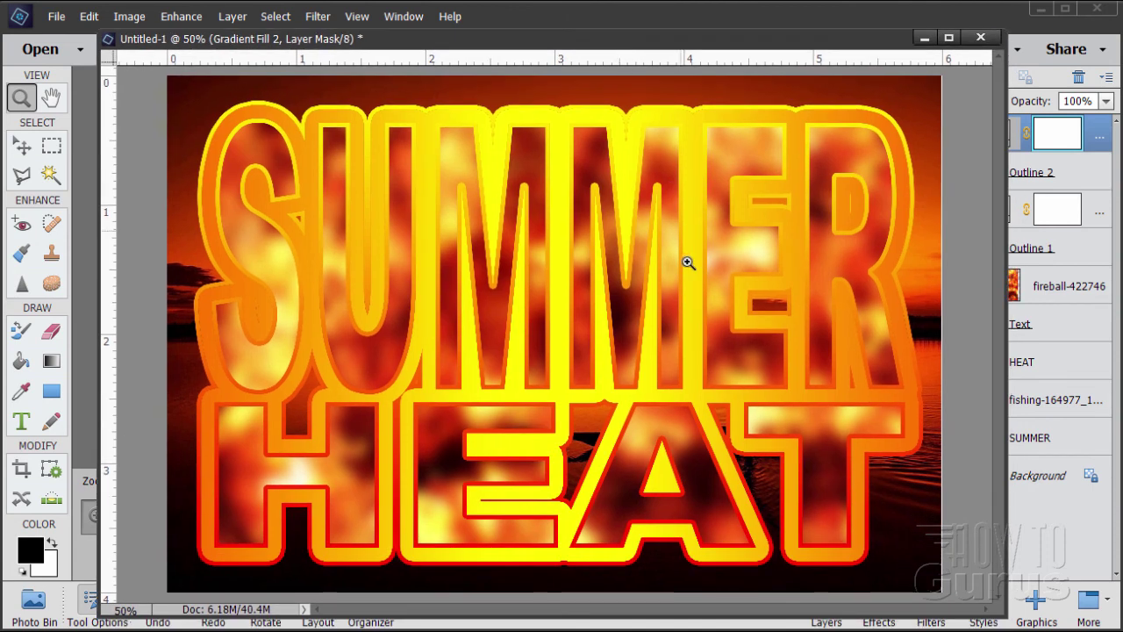
pyautogui.click(36, 154)
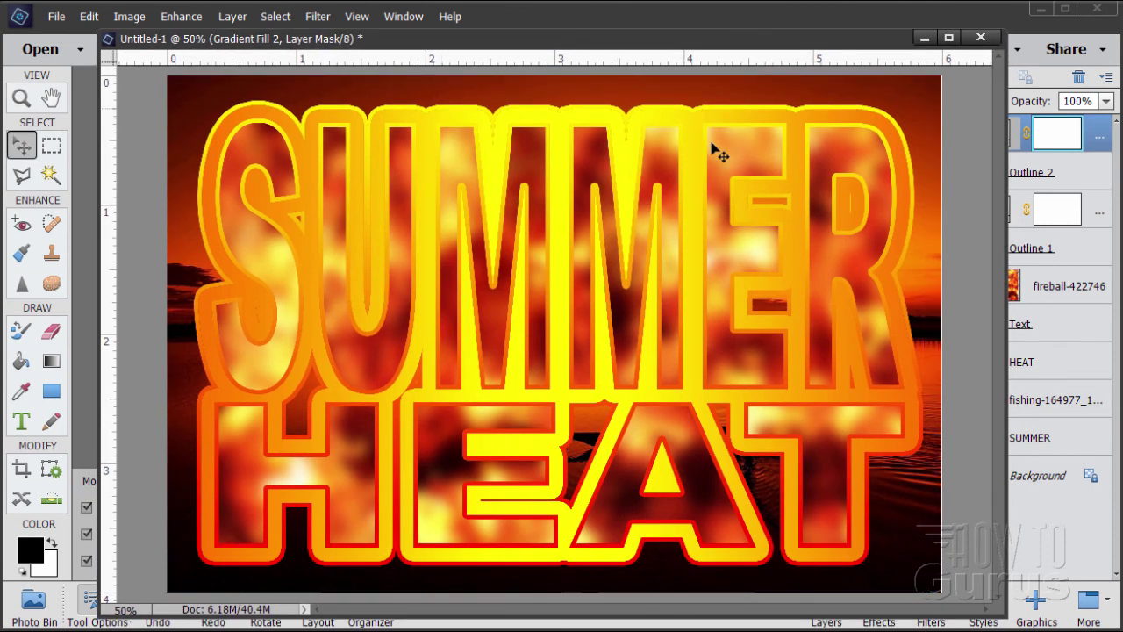